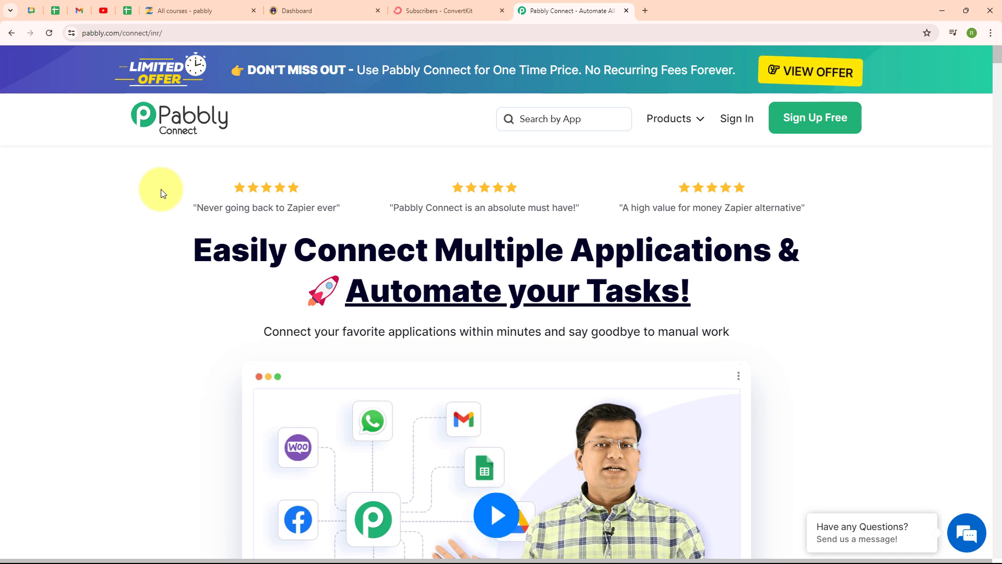
Review the Zenler courses, the Instamojo smart pages and the ConvertKit confirmed subscribers list, returning to the Pabbly Connect homepage.
left_click(228, 5)
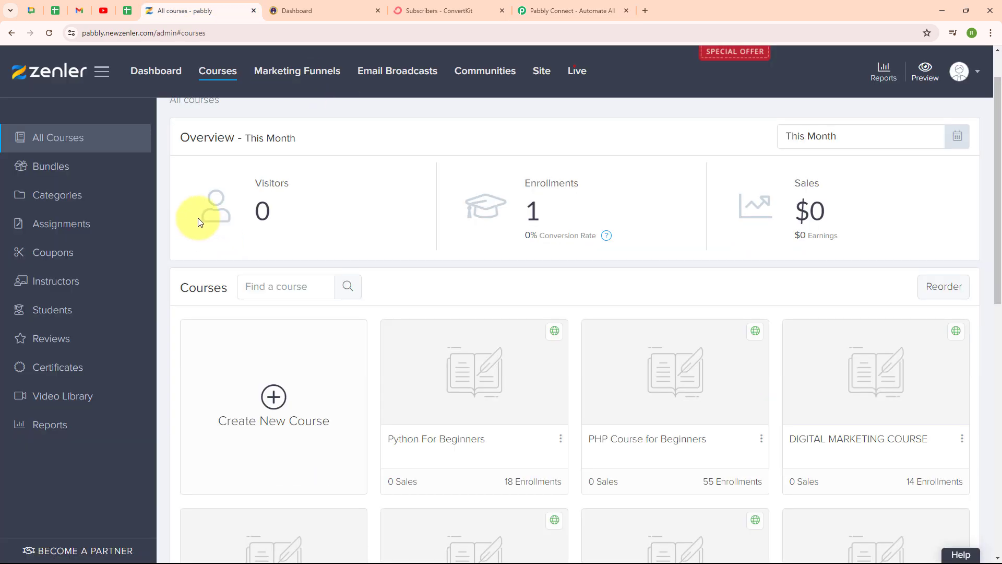
left_click(307, 9)
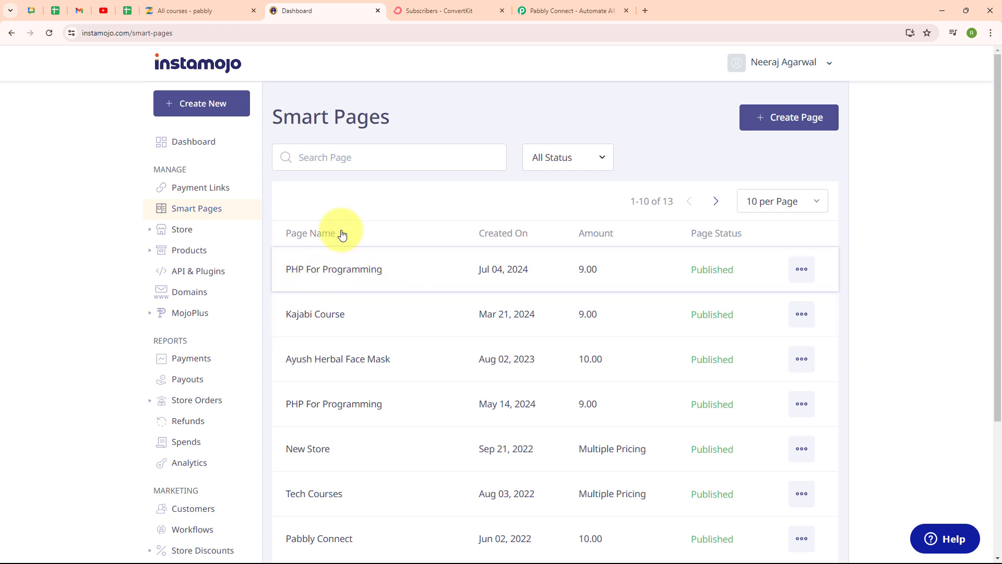
left_click(195, 9)
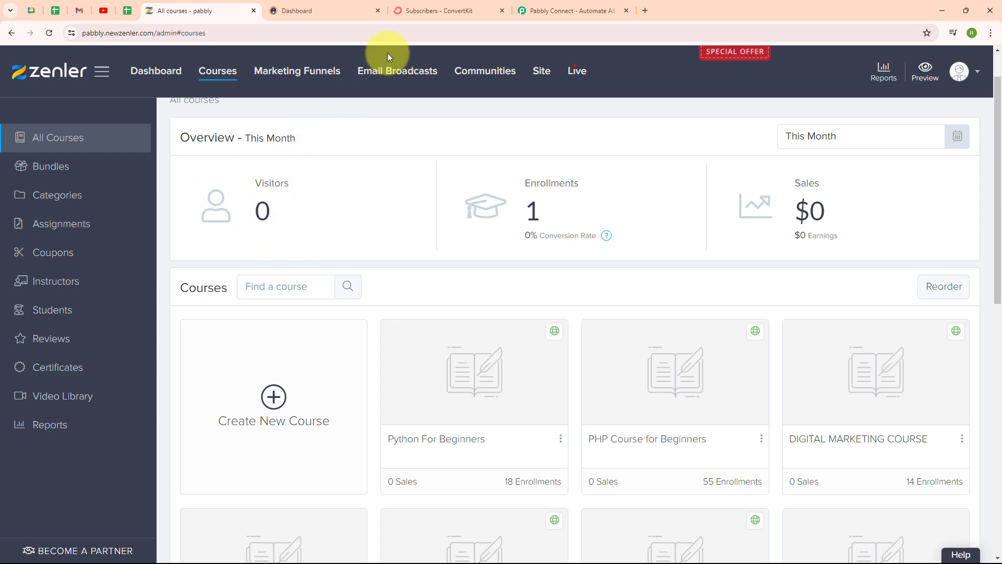
left_click(452, 7)
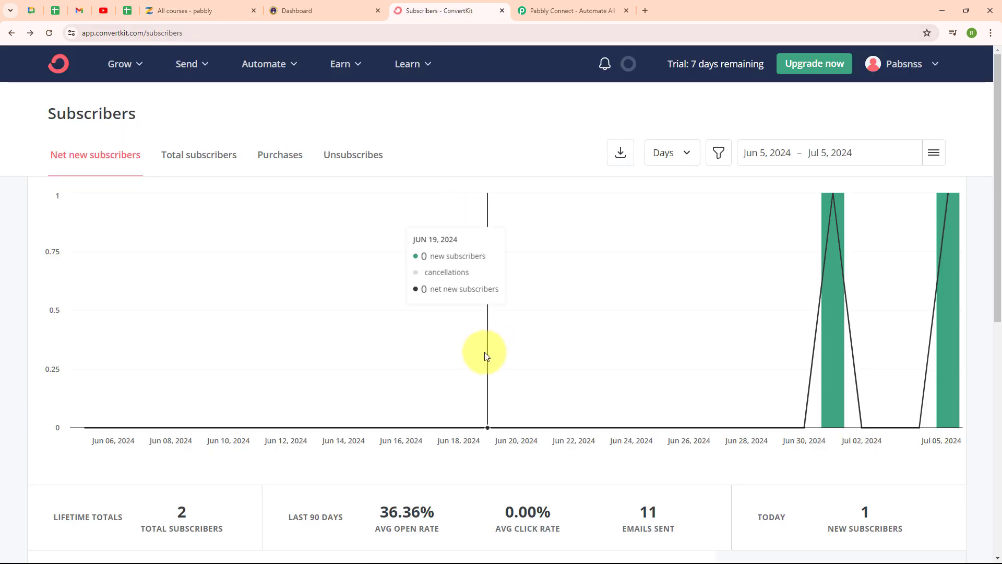
scroll(484, 353, "down", 3)
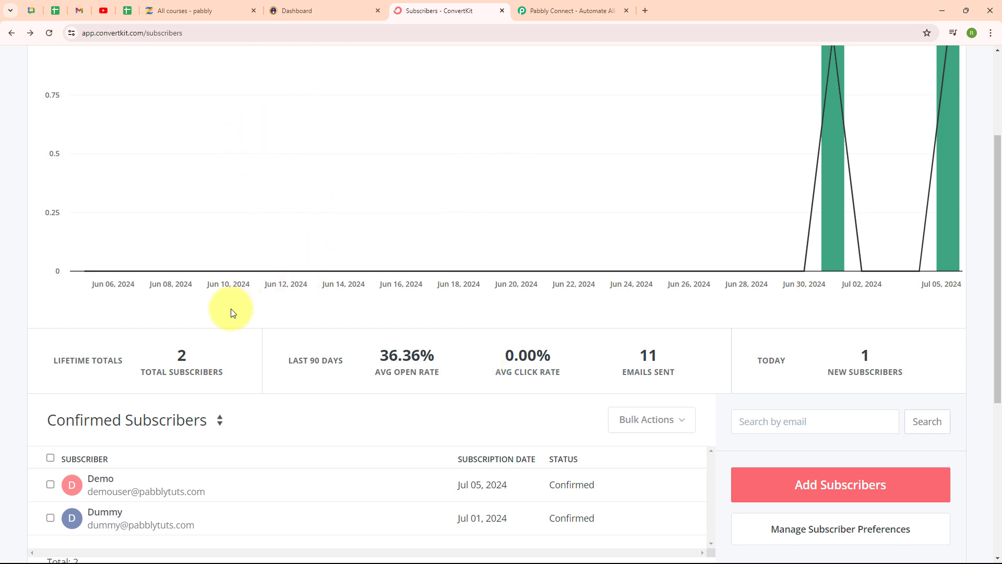
left_click(556, 4)
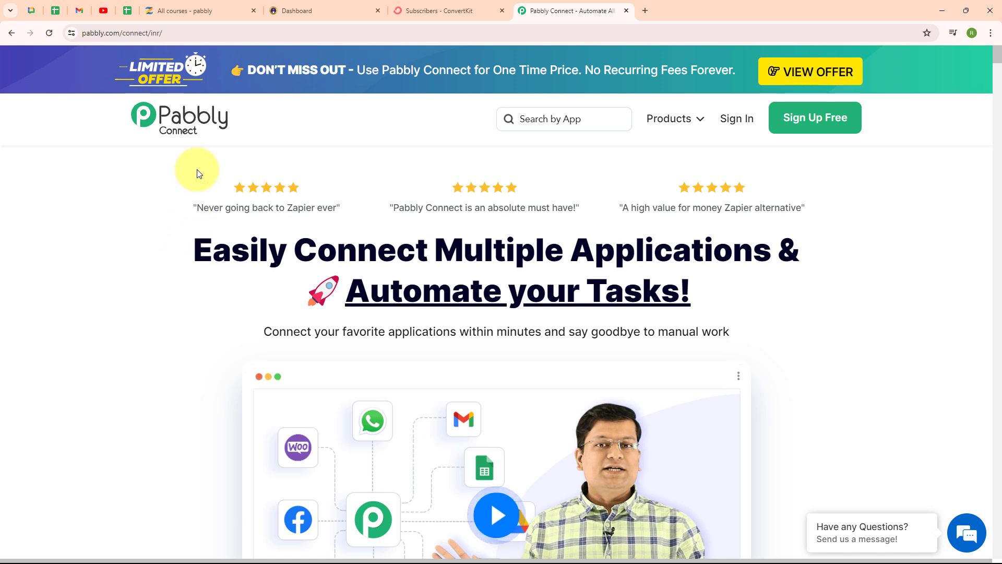
Sign in to Pabbly from the pabbly.com/connect/inr page and access Pabbly Connect from the list of all apps.
left_click(240, 33)
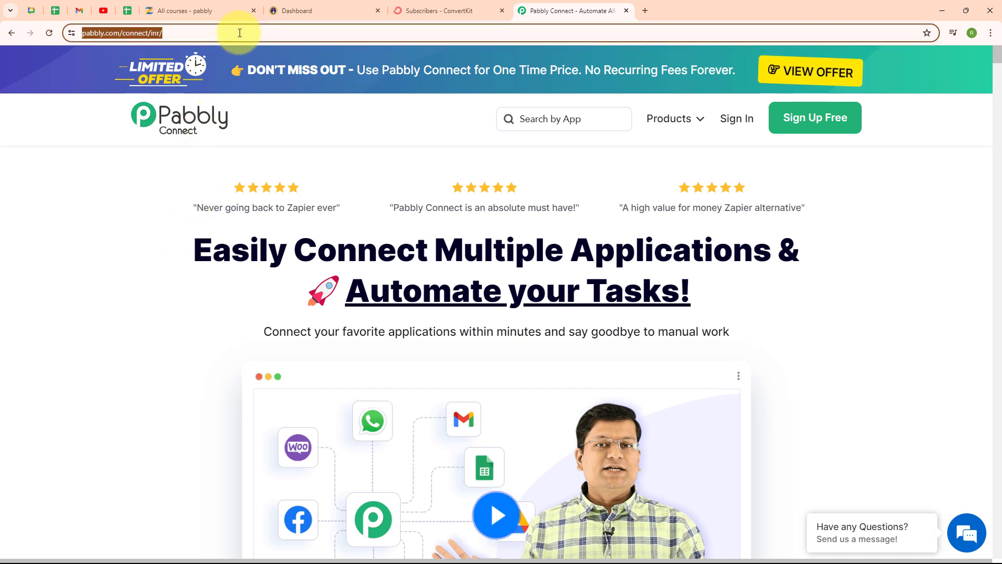
left_click(167, 214)
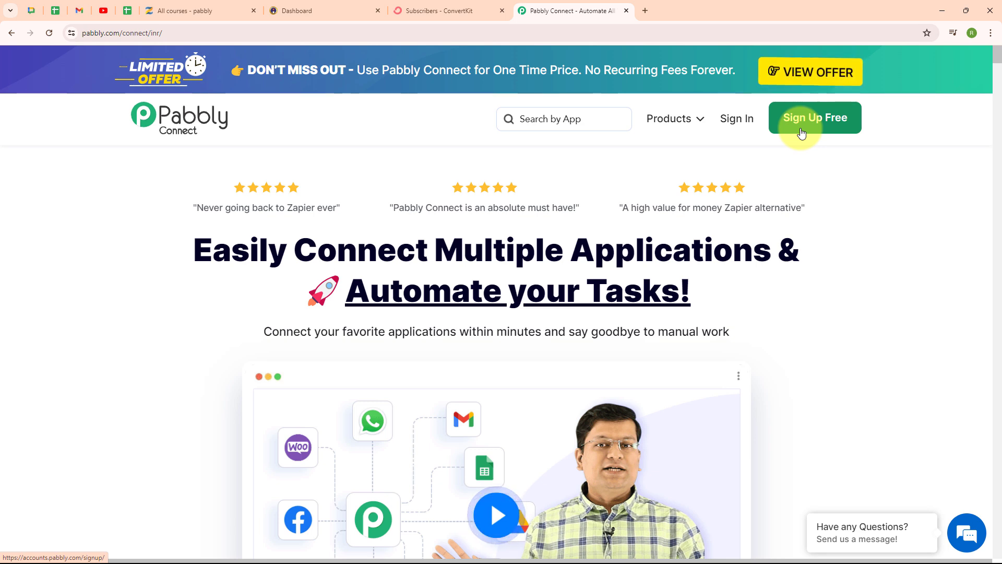
left_click(736, 125)
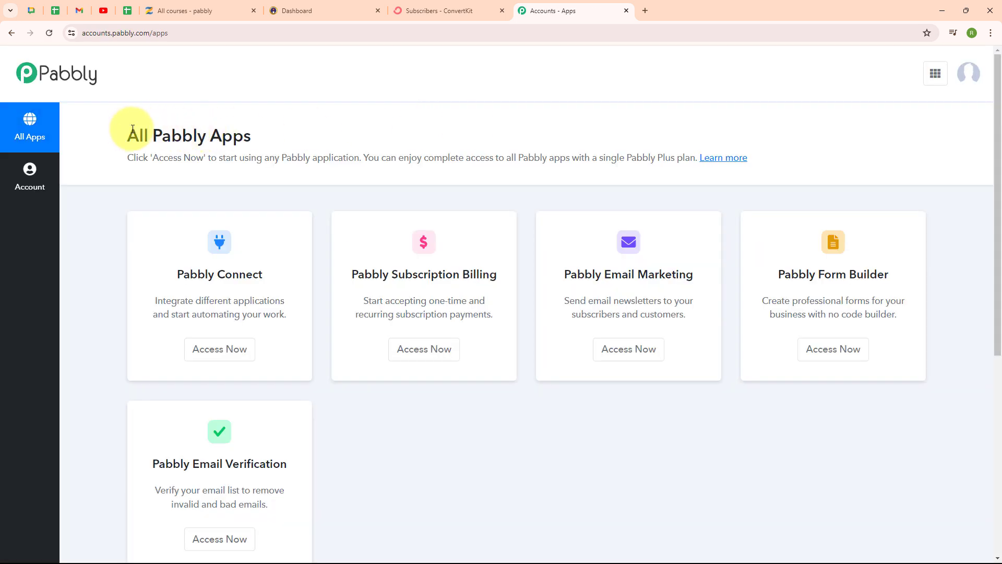
left_click_drag(128, 134, 246, 123)
left_click(396, 154)
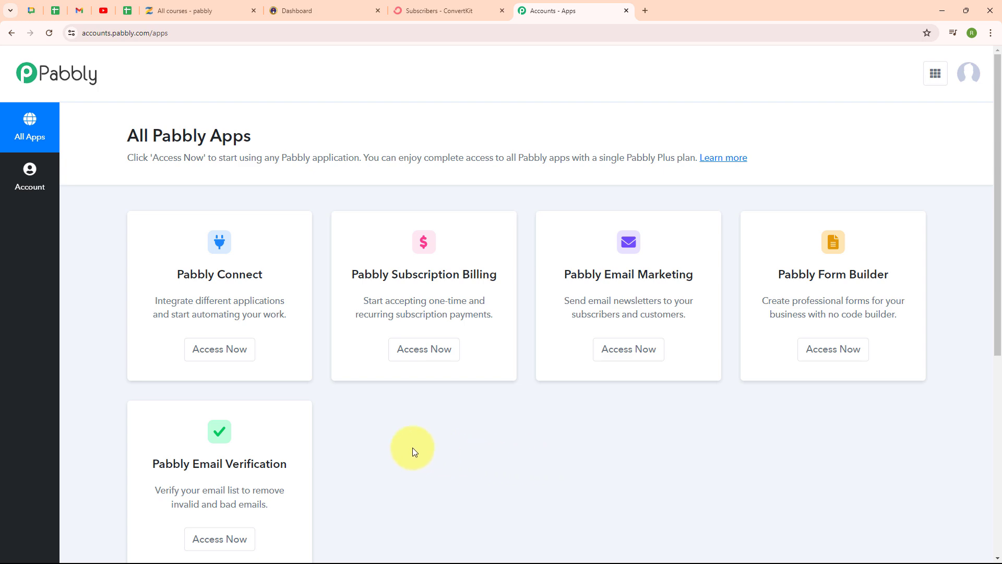
left_click(218, 358)
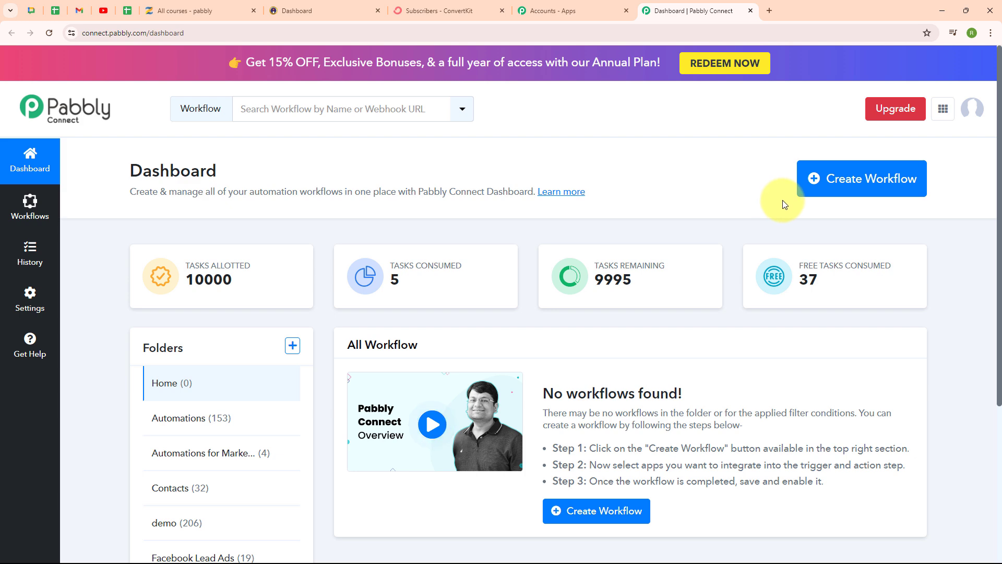
Name a new workflow "Enroll User in Zenler Course and add as a Subscriber in Convertkit" and choose the Automations folder.
left_click(841, 196)
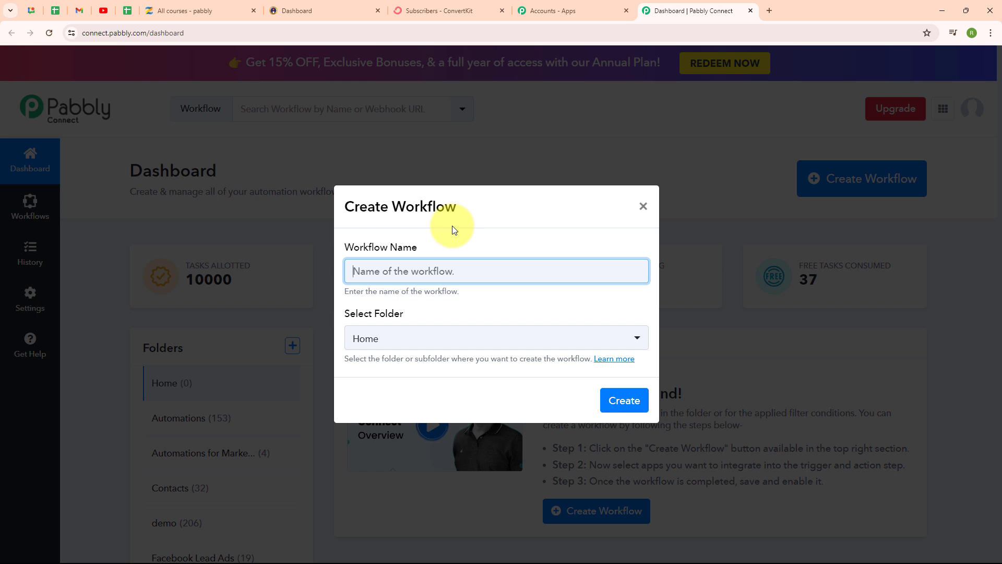
type("Enroll User in Zenler Course and add as a Subscriber in Convertkit on Instamojo Payment")
left_click_drag(354, 273, 336, 277)
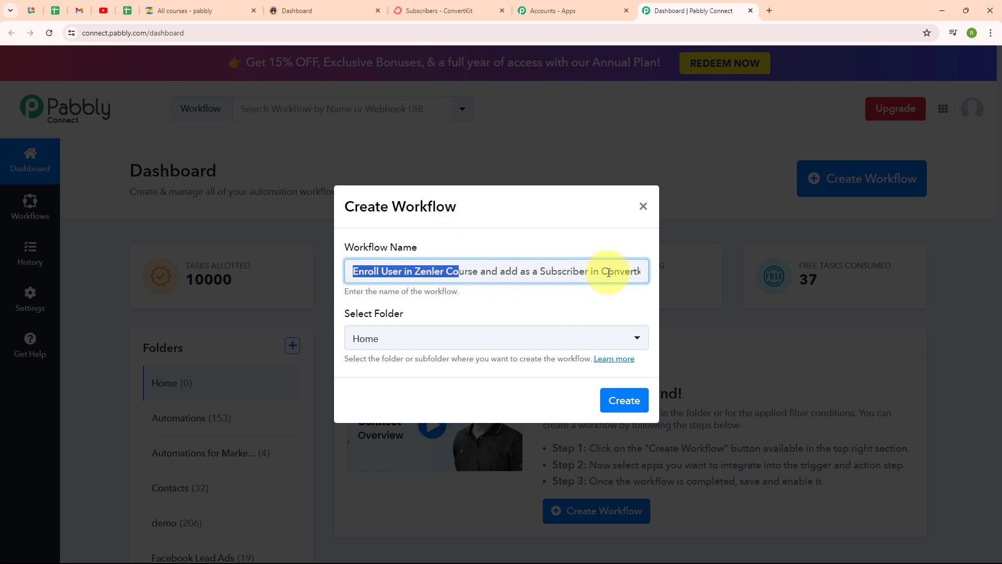
left_click(614, 296)
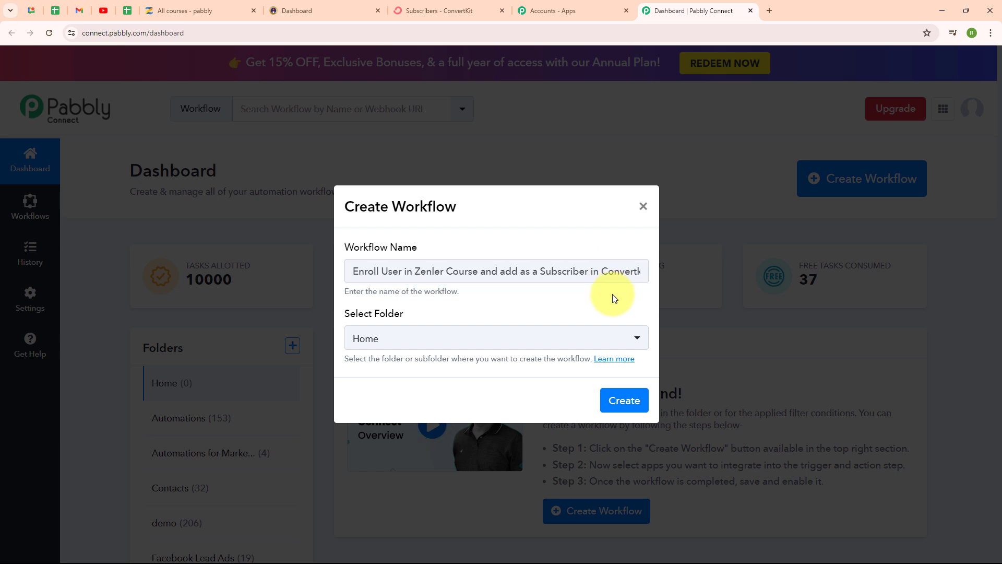
left_click(422, 348)
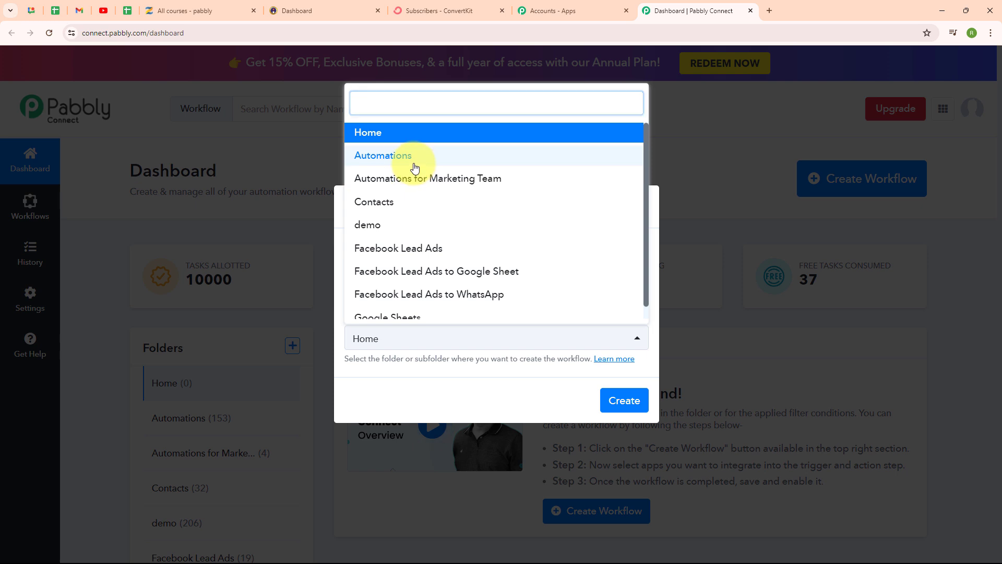
left_click(413, 157)
left_click(440, 315)
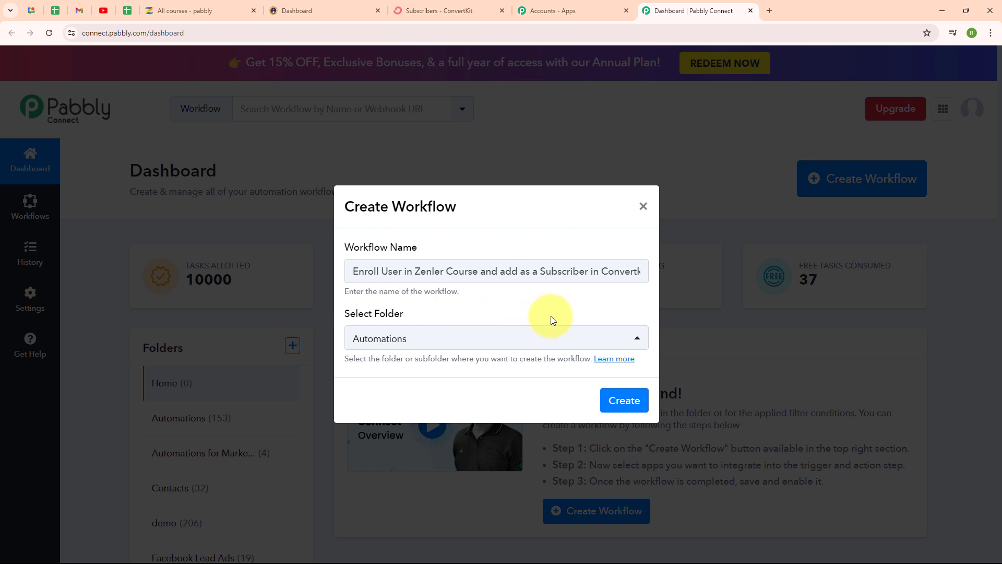
Consult the forum help article on workflow folders and close it again.
left_click(610, 366)
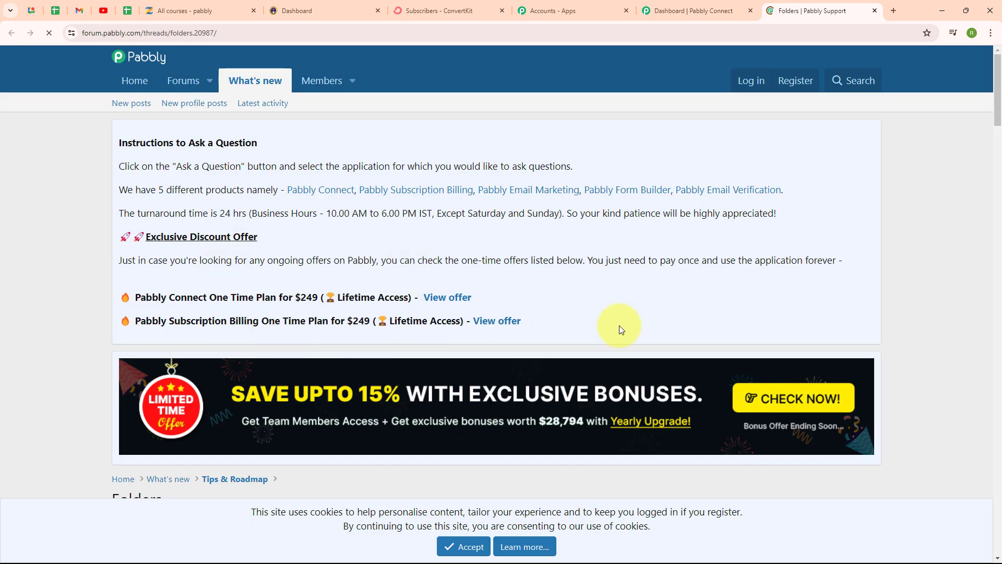
scroll(619, 325, "down", 5)
scroll(620, 330, "down", 3)
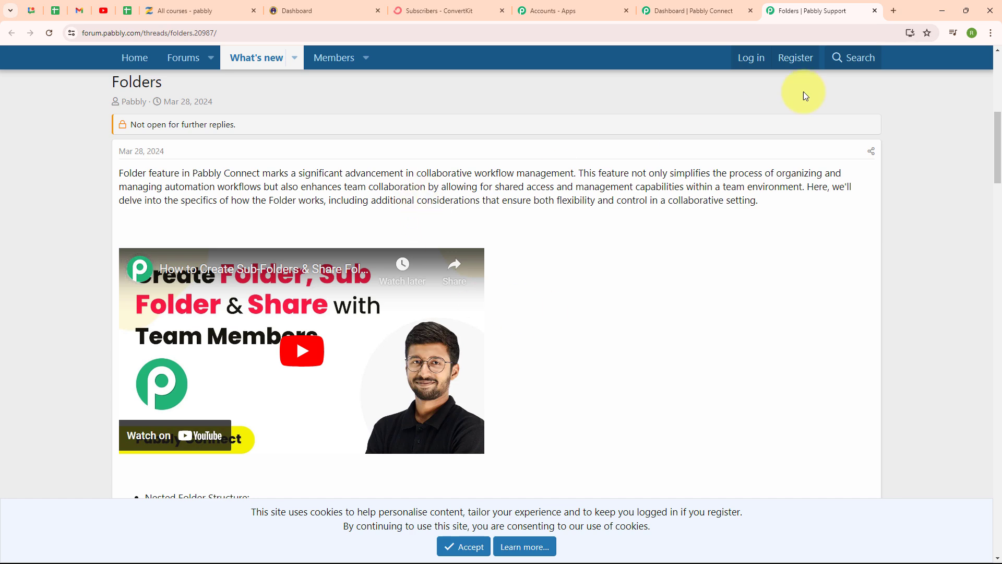
left_click(874, 11)
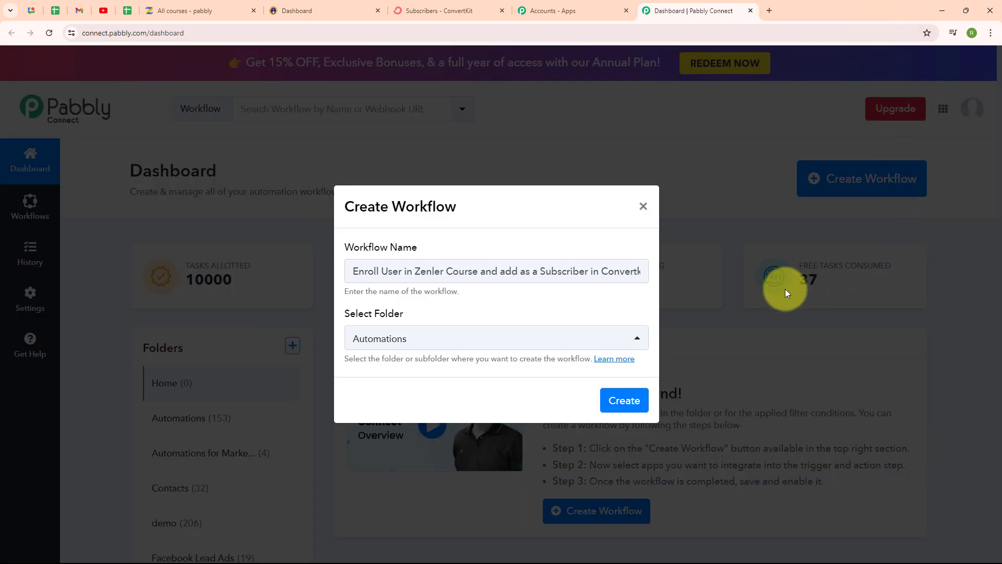
Create the workflow and review the explanations of its trigger and action steps.
left_click(622, 399)
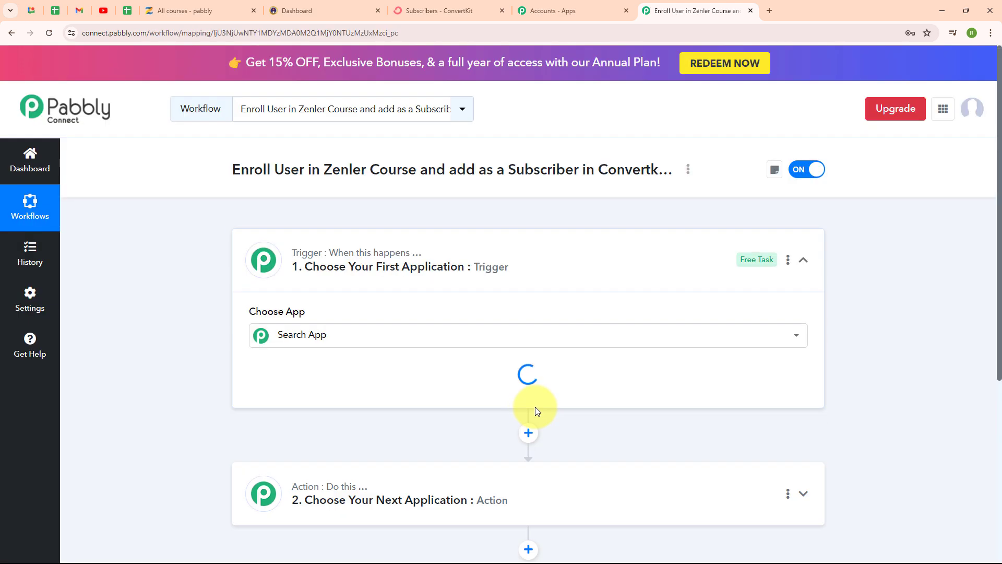
left_click(803, 260)
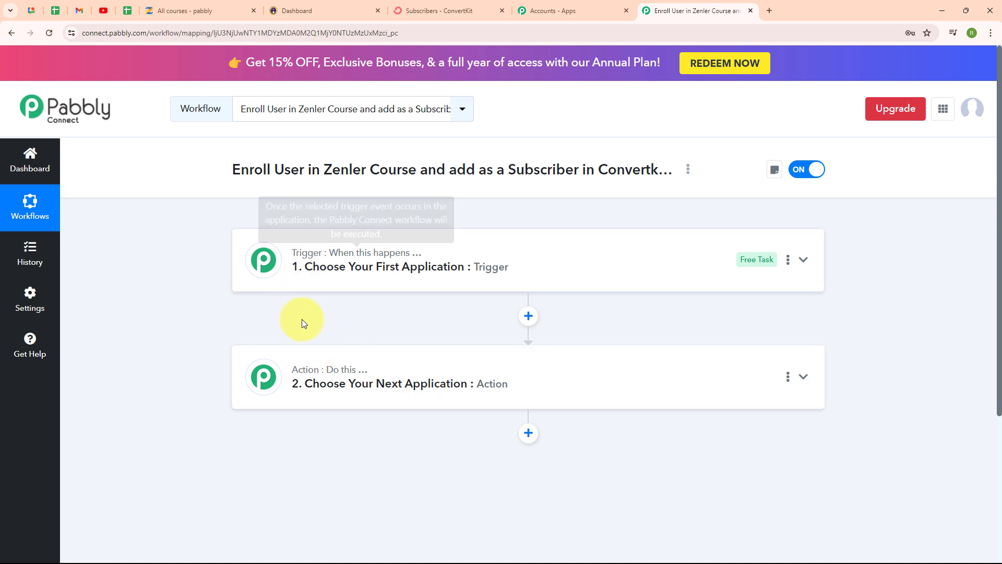
mouse_move(308, 375)
mouse_move(374, 255)
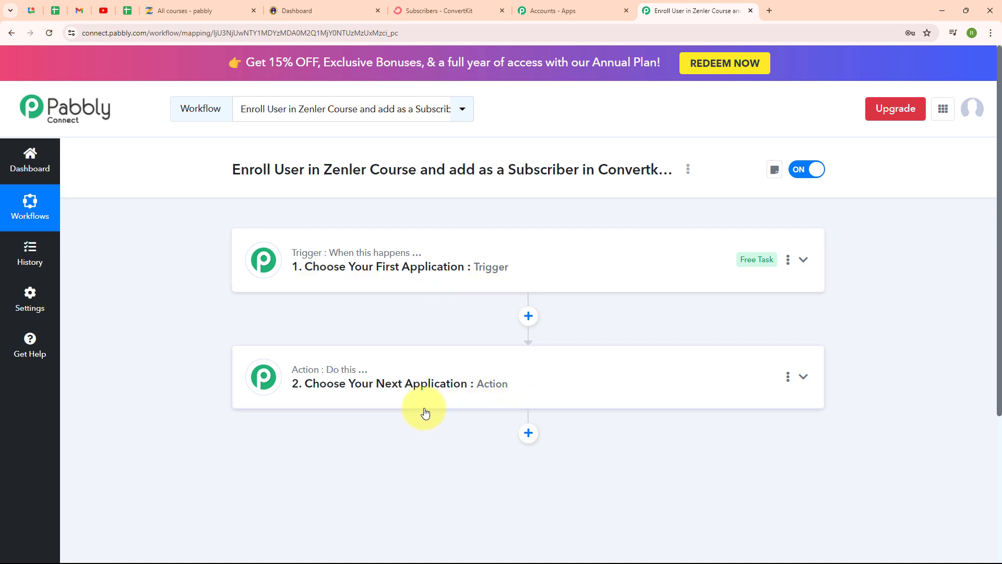
Set the workflow's trigger application to Instamojo V2 with New Sale as the trigger event.
left_click(802, 270)
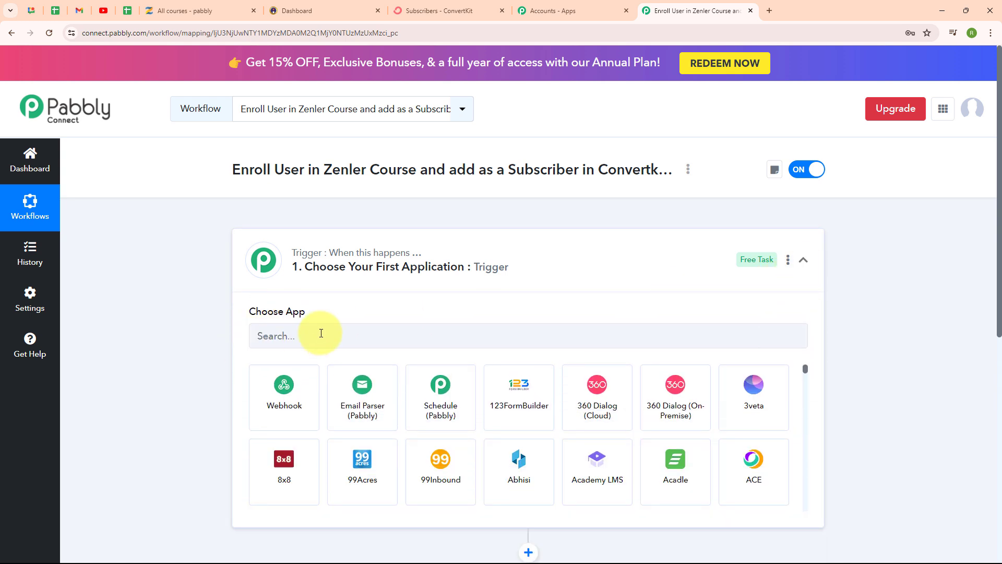
left_click(324, 333)
type("ins")
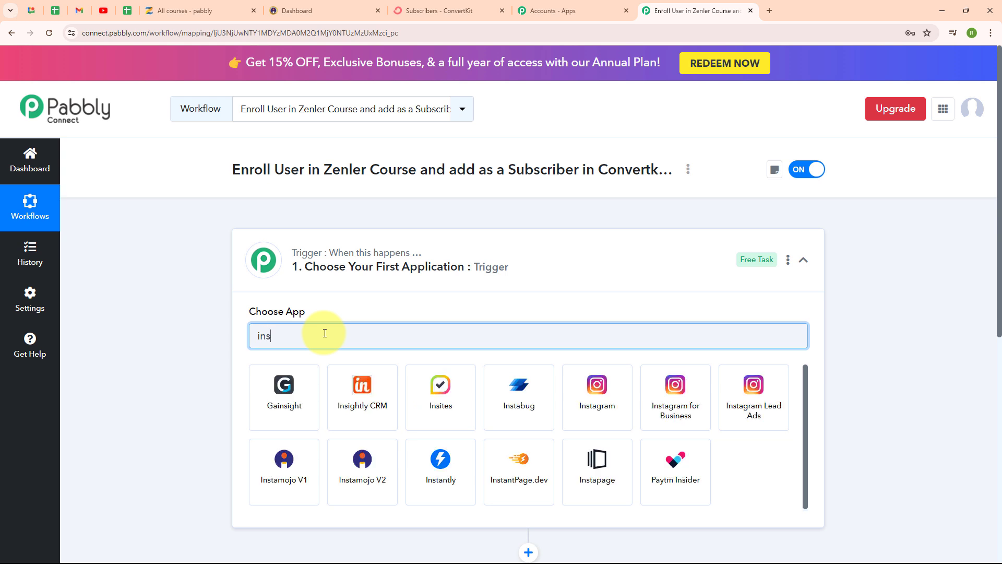
left_click(368, 471)
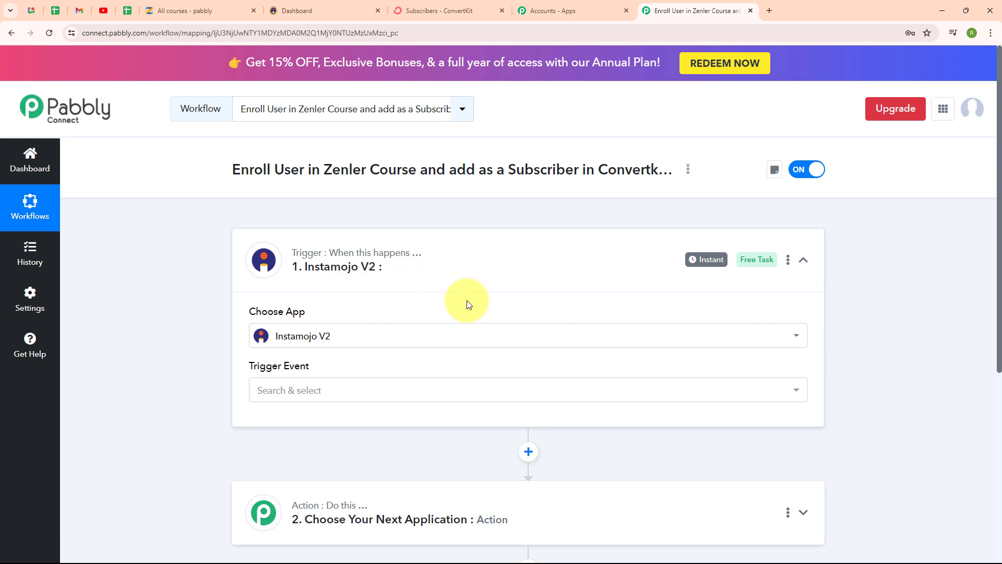
left_click(267, 401)
scroll(268, 491, "down", 2)
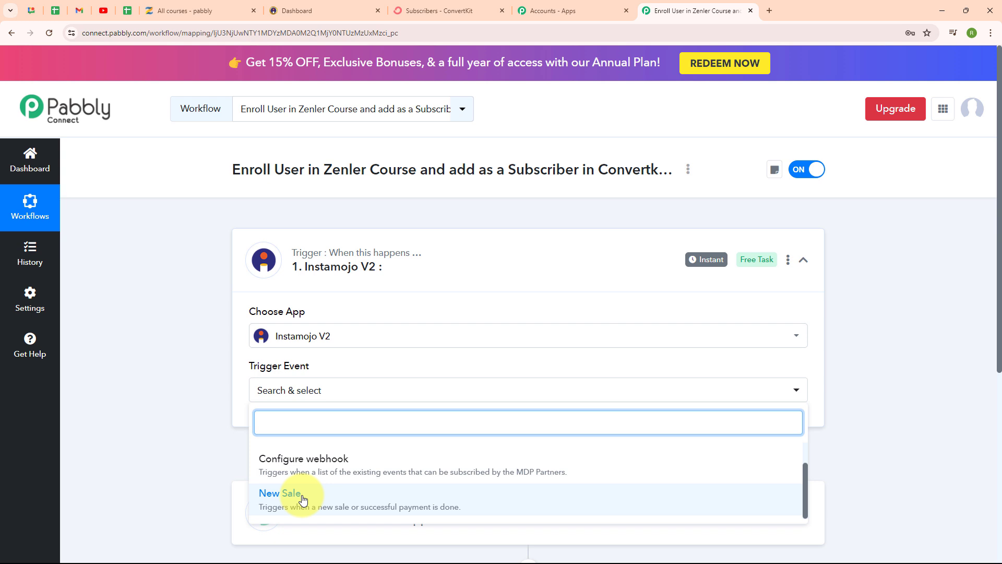
left_click(303, 499)
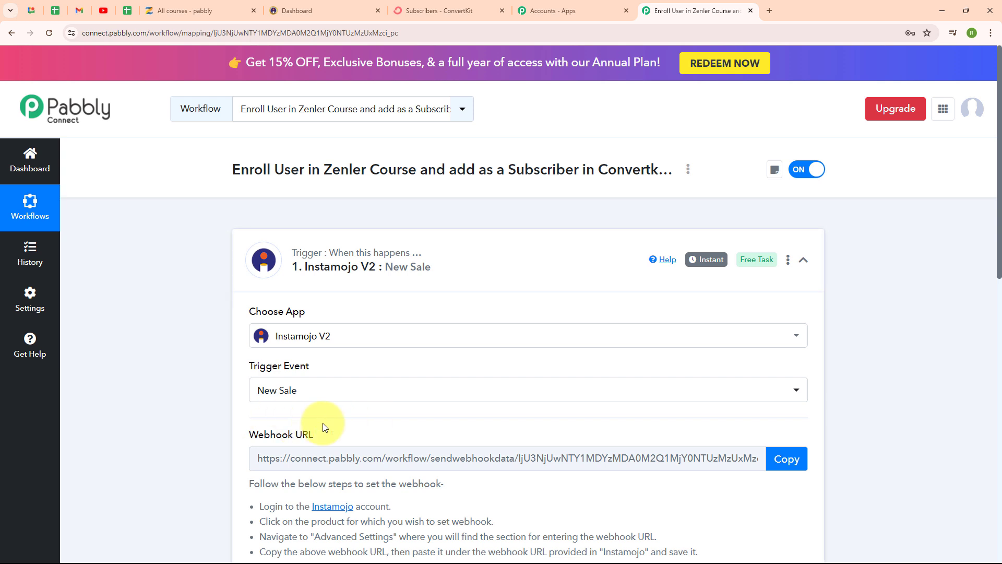
Read the webhook setup instructions for the Instamojo V2 trigger.
scroll(414, 427, "down", 4)
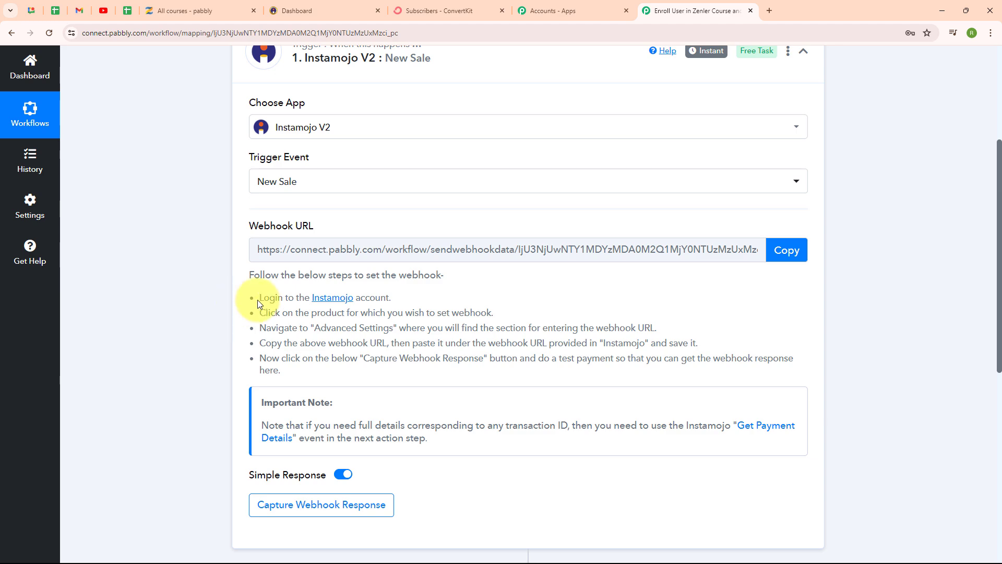
left_click_drag(256, 296, 310, 363)
left_click(425, 295)
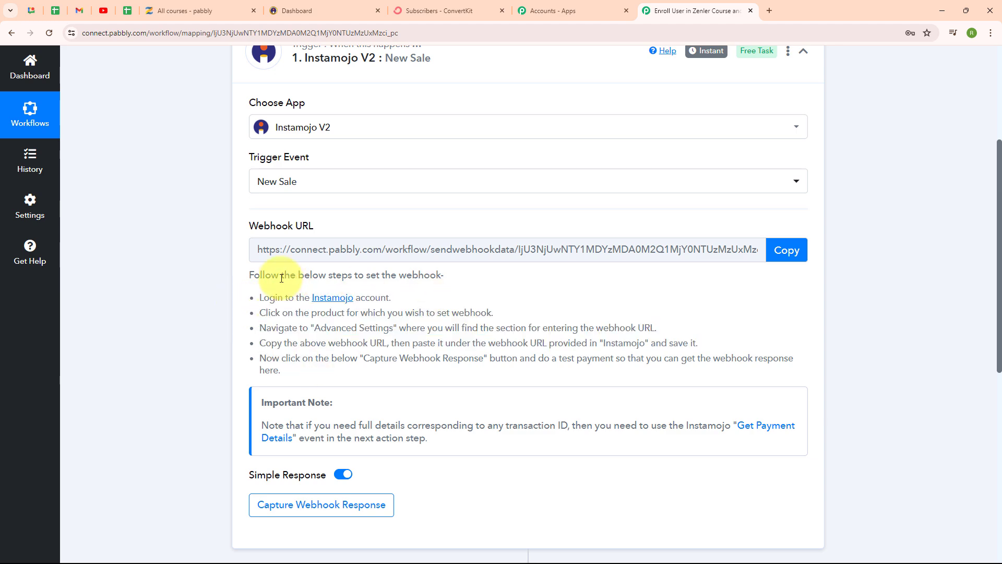
In Instamojo, edit the PHP For Programming smart page created Jul 04, 2024 and go to its webhook settings.
left_click(336, 6)
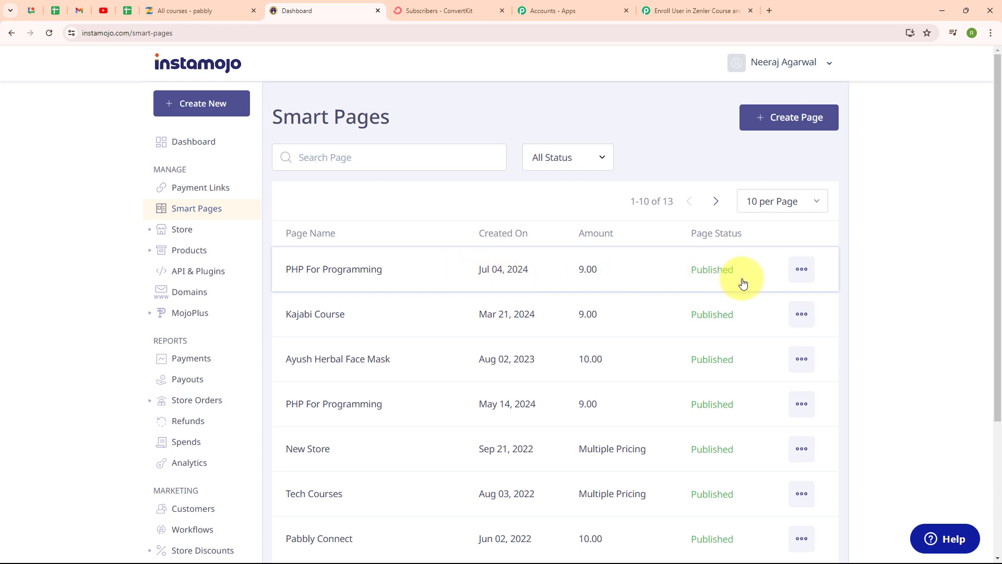
left_click(801, 275)
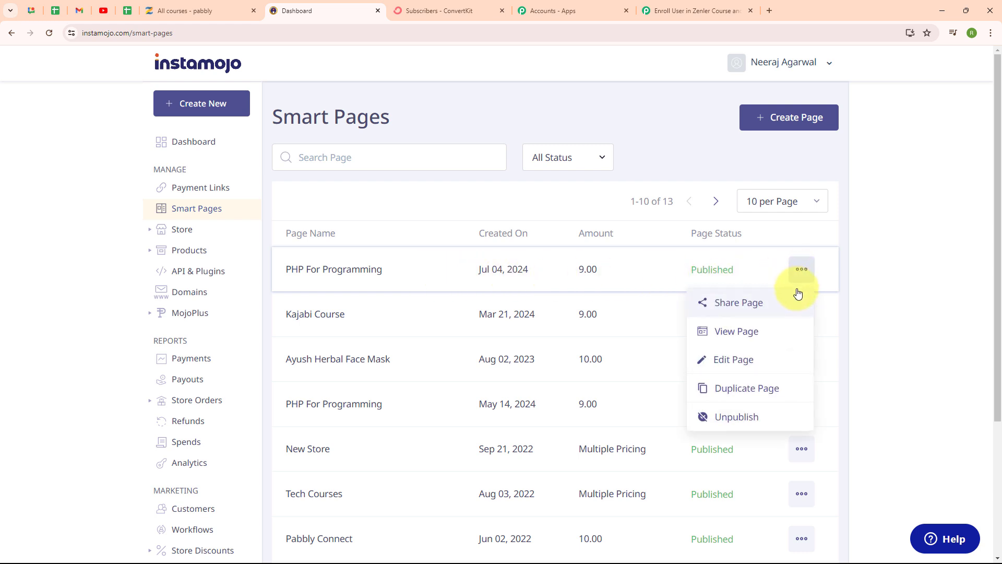
left_click(747, 362)
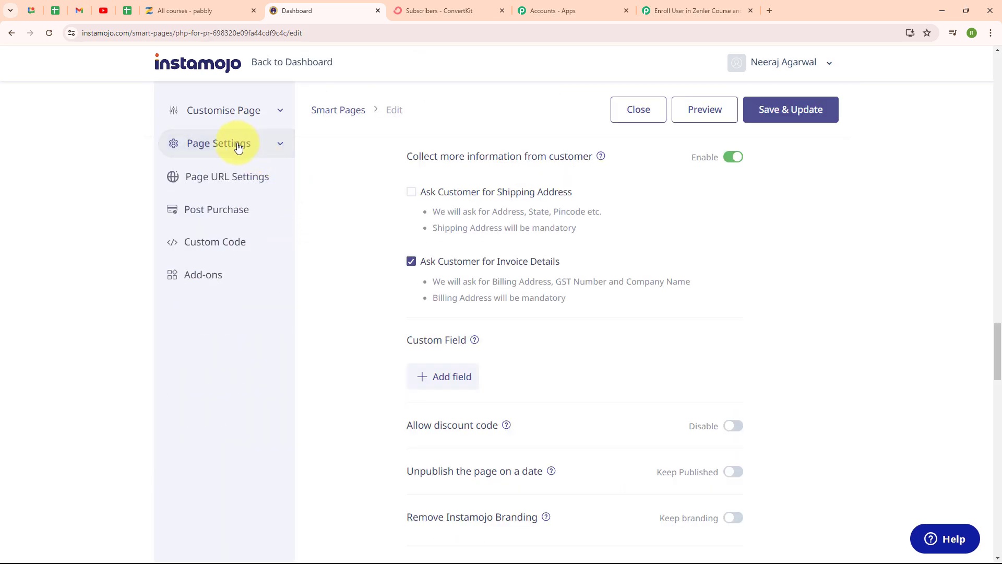
left_click(238, 146)
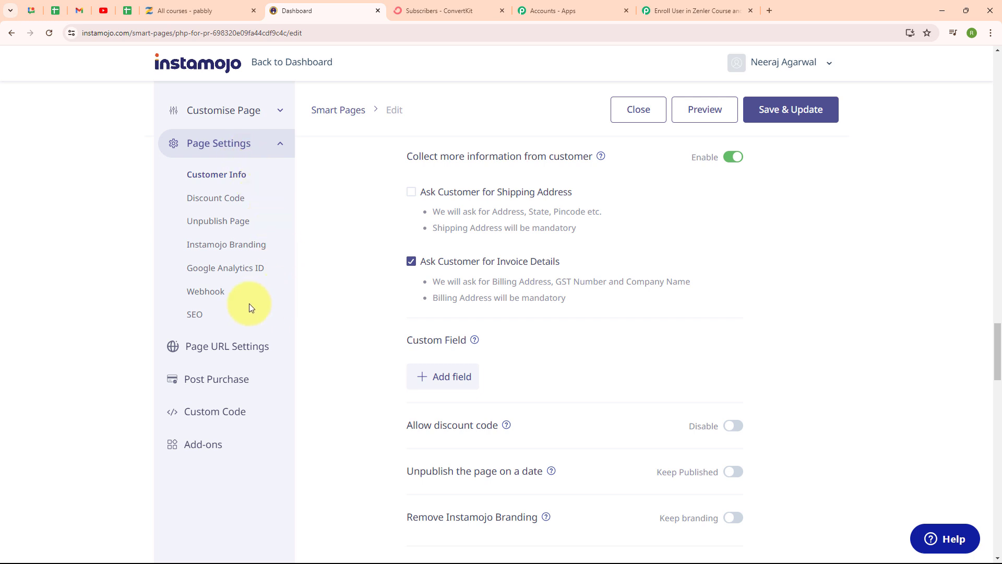
left_click(211, 292)
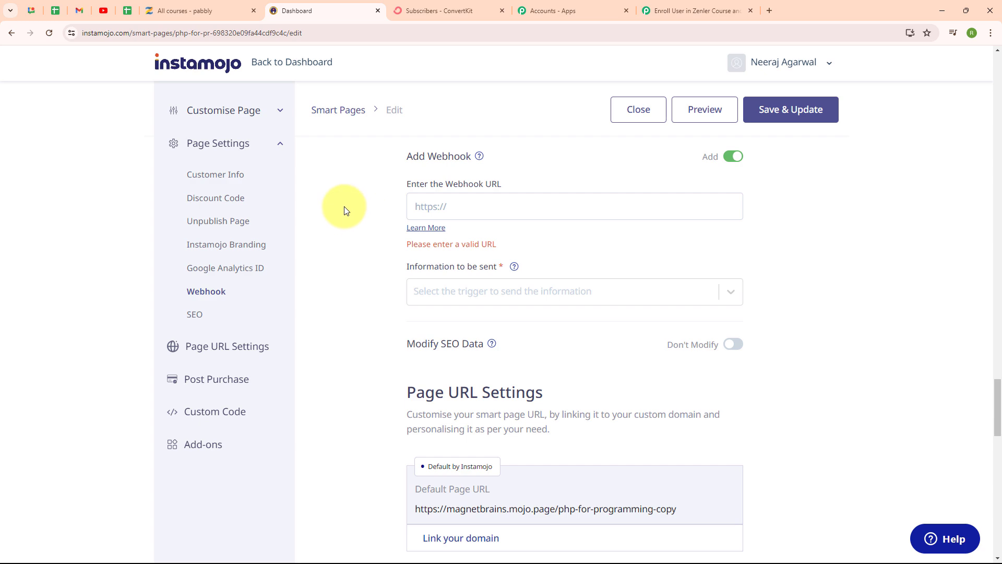
Copy the Instamojo V2 trigger's webhook URL from Pabbly Connect and enter it as the webhook URL of the Instamojo smart page.
left_click(672, 8)
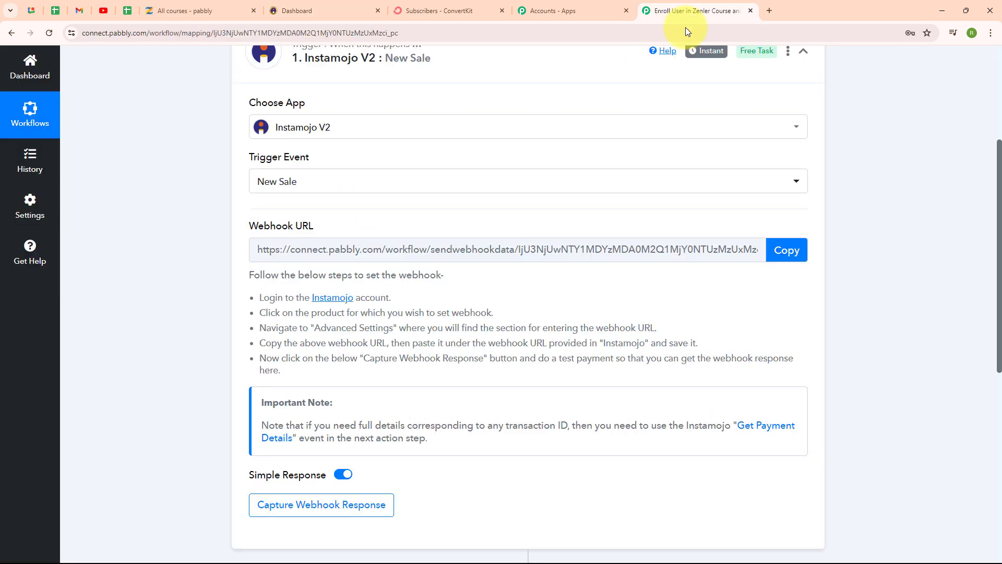
left_click(788, 250)
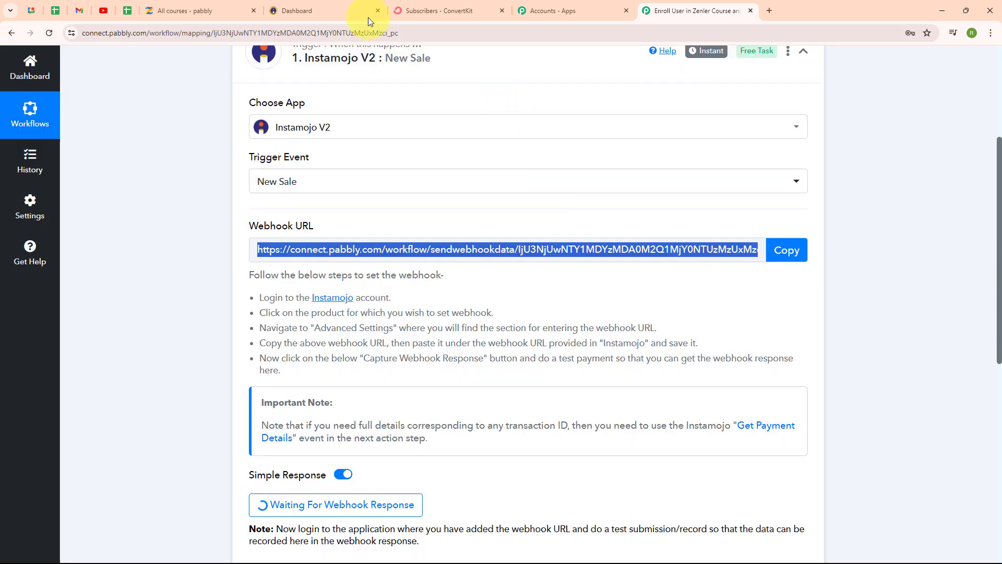
left_click(324, 4)
left_click(453, 213)
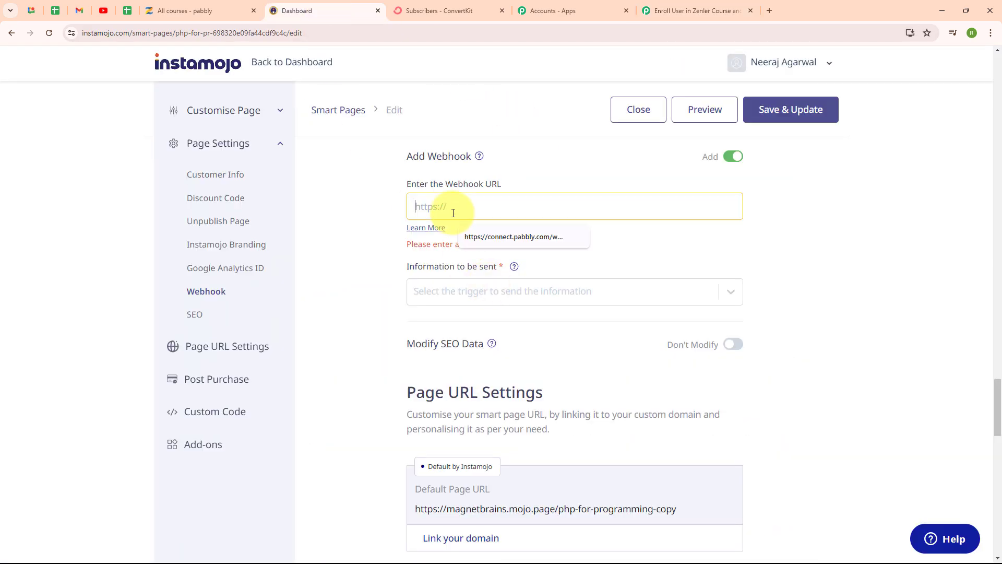
key("ctrl+v")
left_click(409, 221)
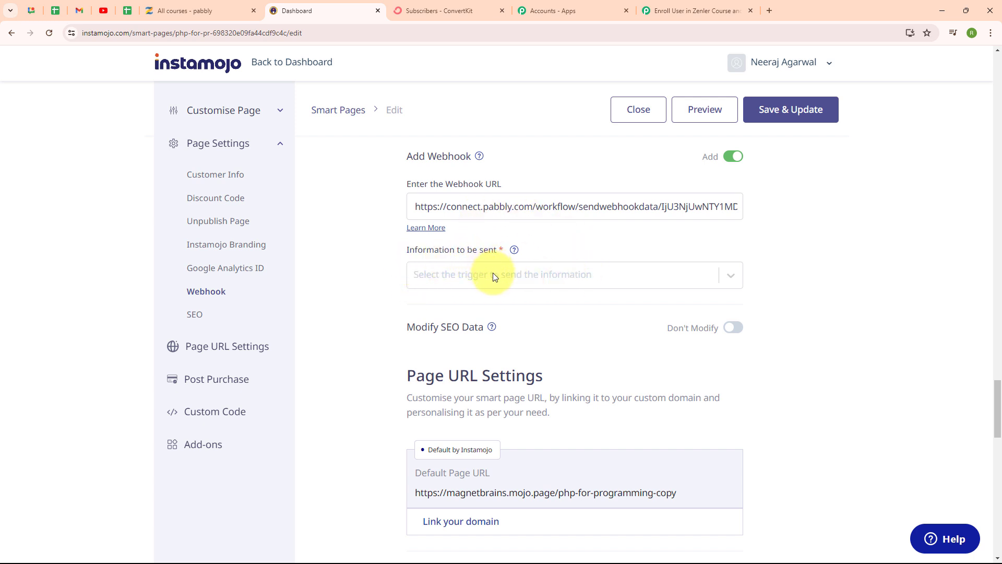
Set the webhook's information to be sent to Successful Payments, then save and update the smart page.
left_click(511, 277)
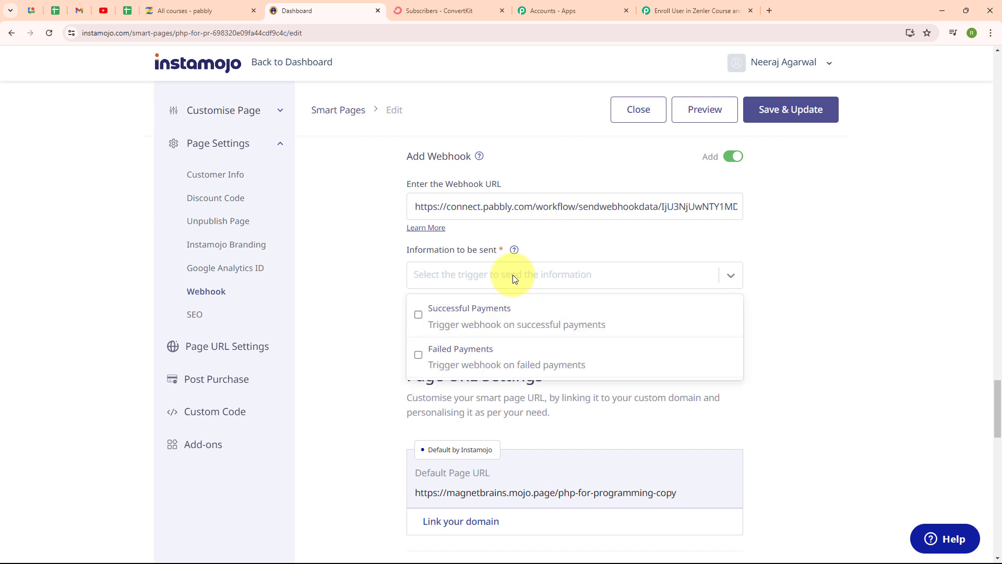
left_click(419, 314)
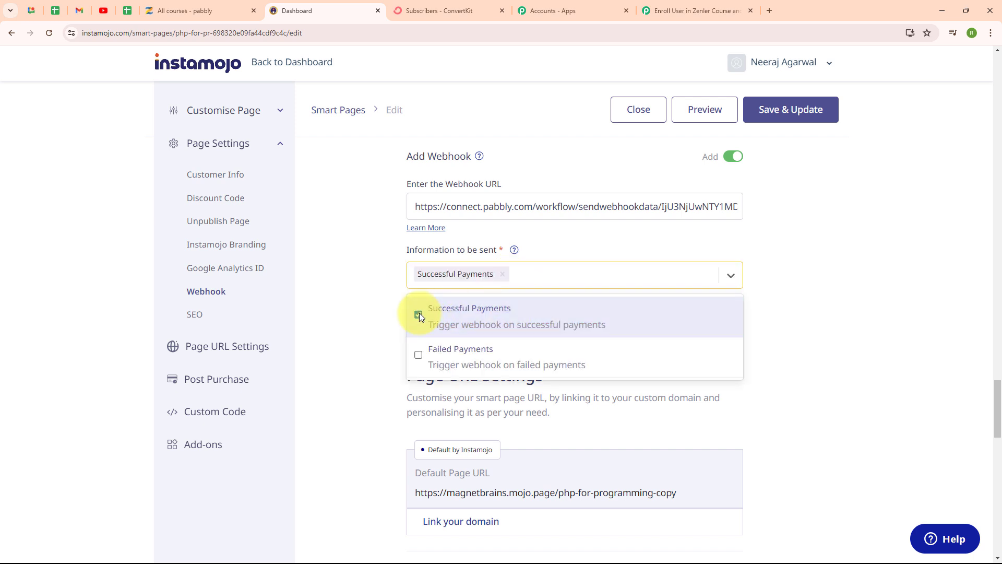
left_click(365, 306)
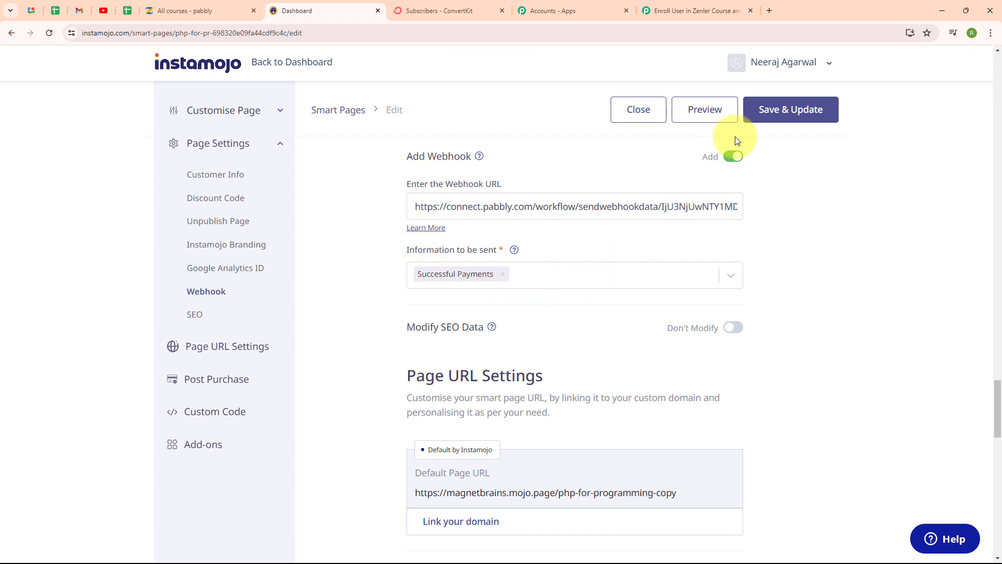
left_click(781, 123)
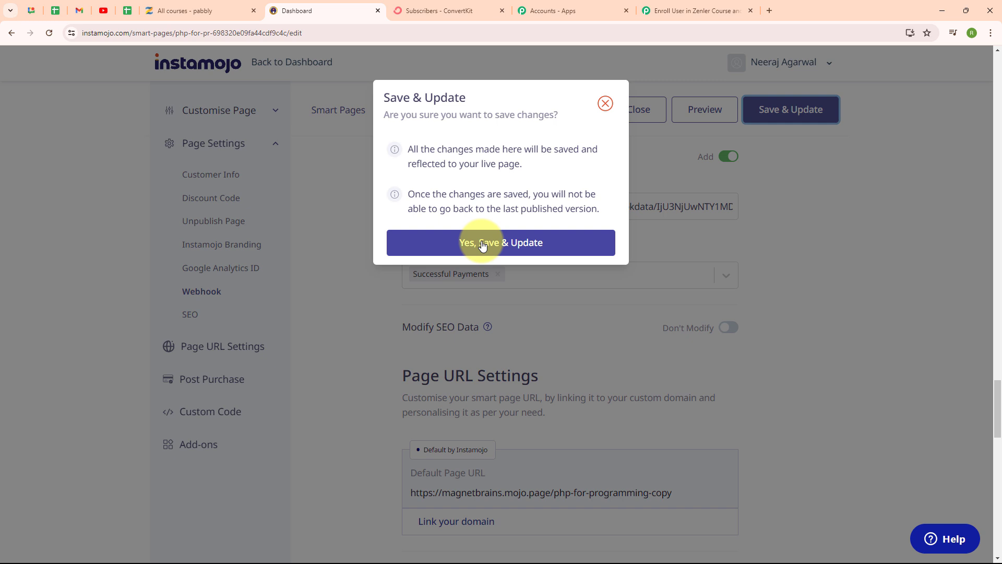
left_click(483, 246)
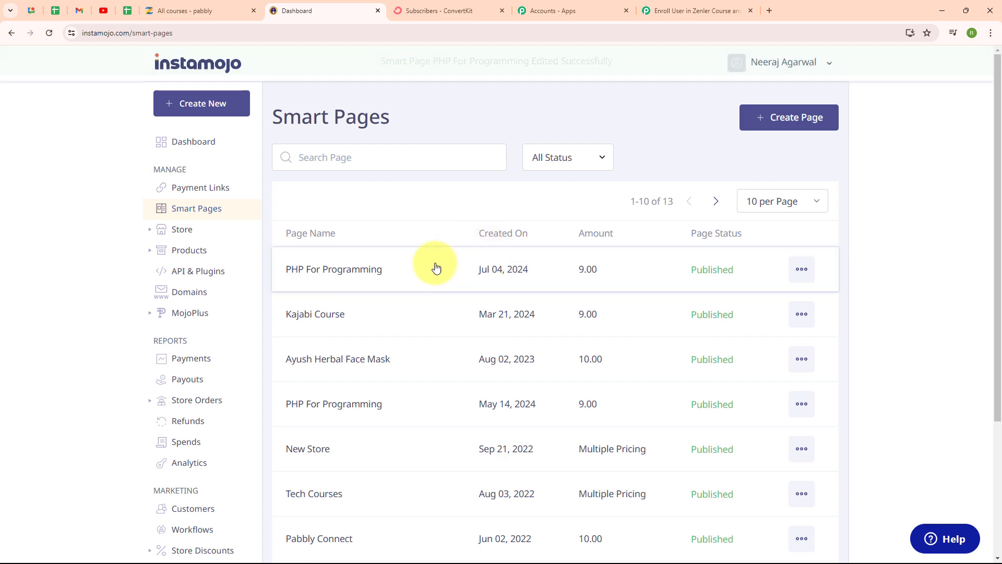
Check the trigger's capture status in Pabbly Connect, and open the Instamojo PHP For Programming page's share link in a new browser tab.
left_click(688, 7)
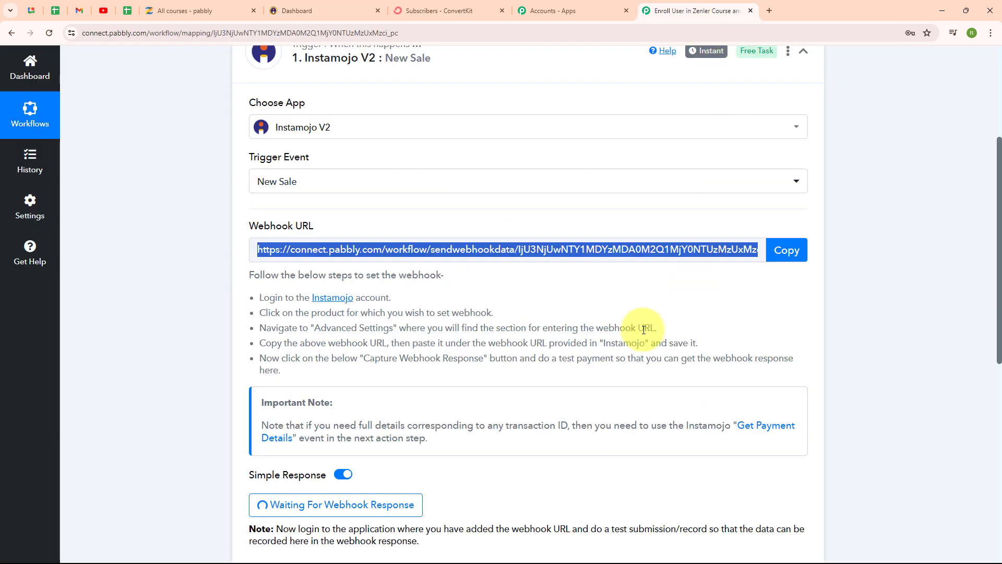
scroll(642, 331, "down", 4)
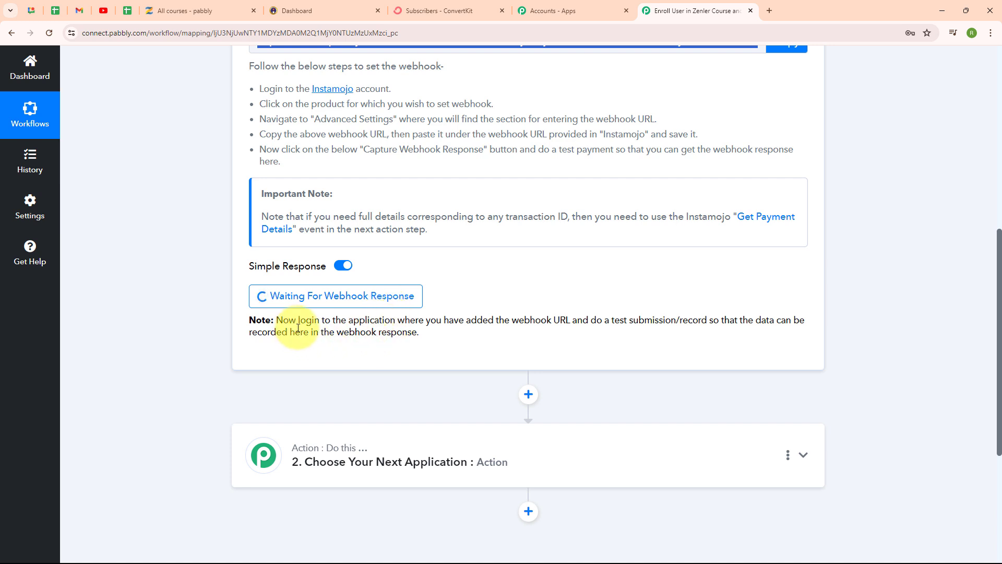
left_click(300, 19)
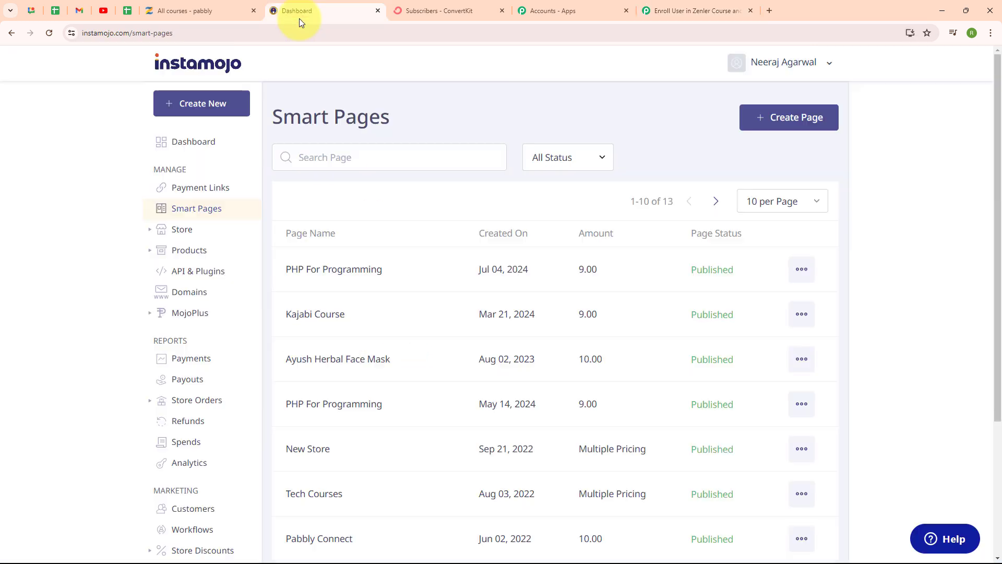
left_click(798, 268)
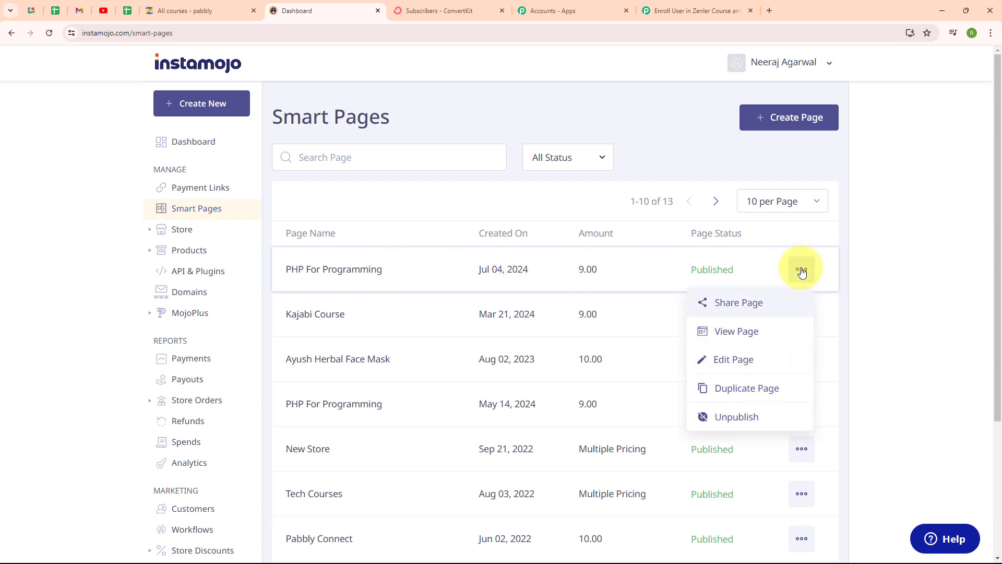
left_click(750, 311)
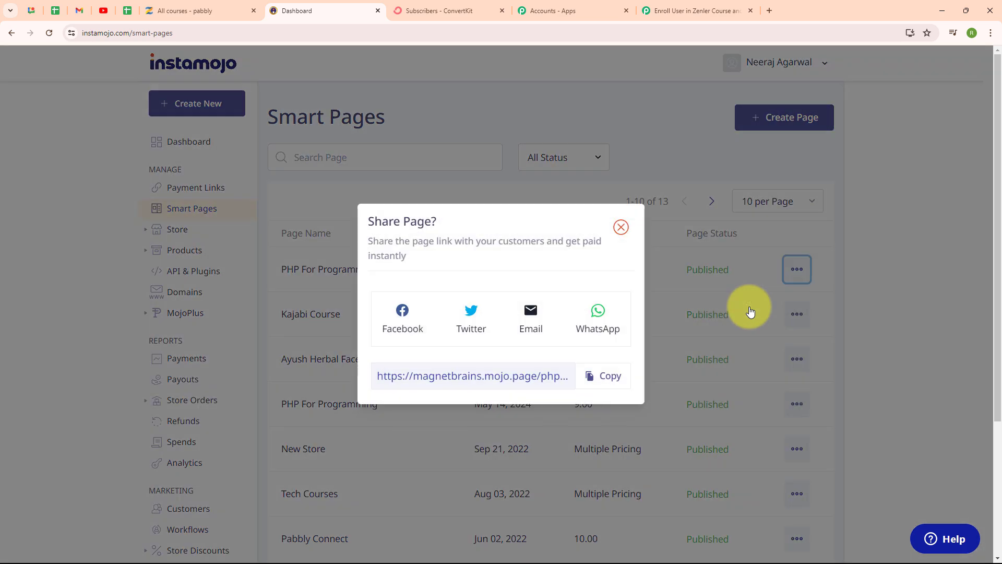
left_click(599, 386)
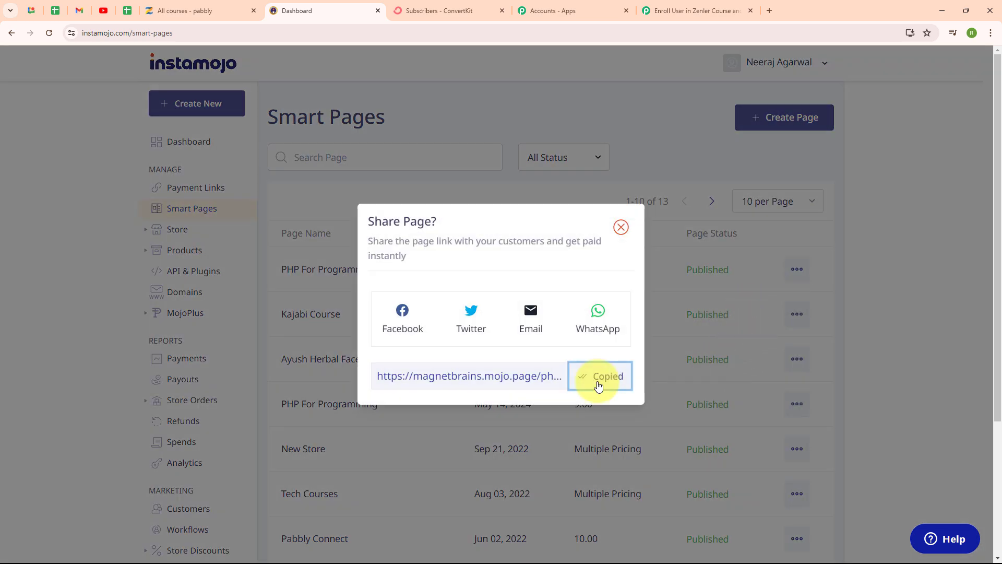
left_click(769, 11)
key("ctrl+v")
key("Return")
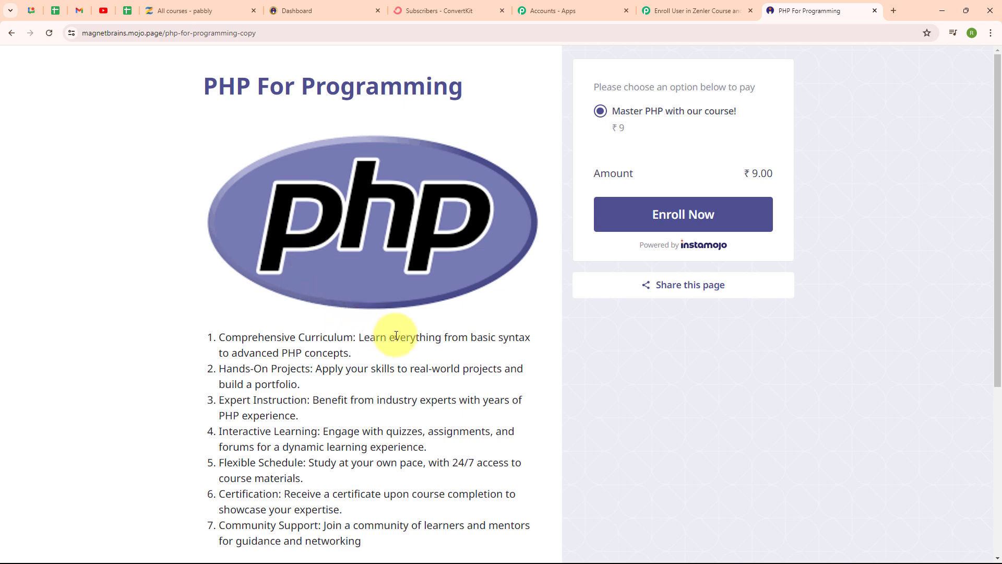
Start enrolling in the PHP course and submit the test customer's first name, last name, email and mobile number.
left_click(694, 220)
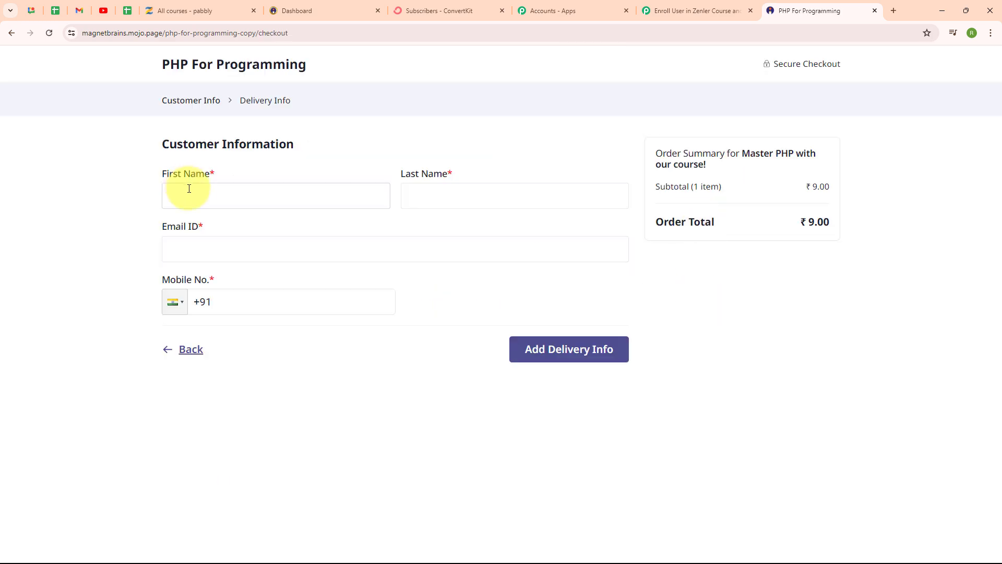
left_click(189, 188)
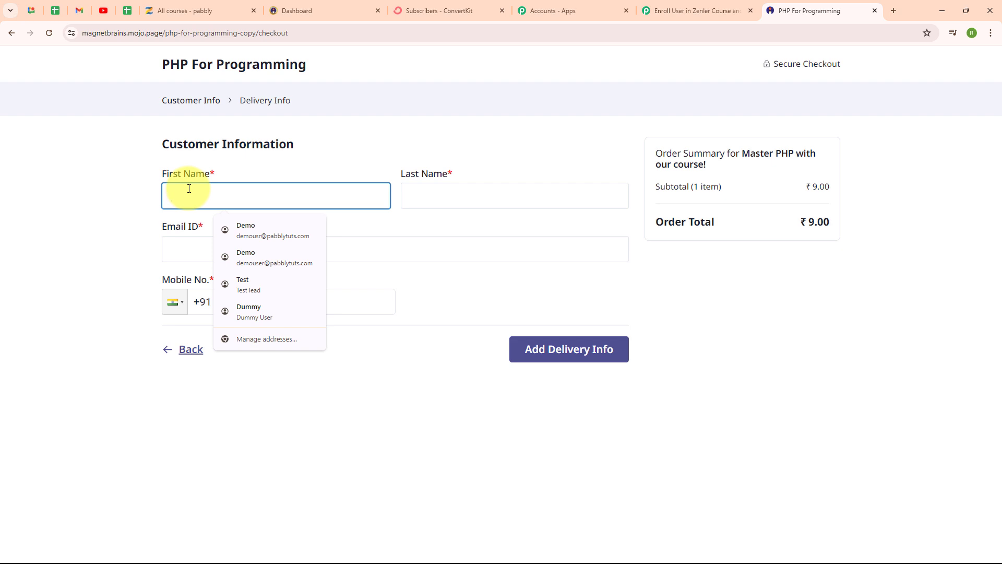
type("Smart")
left_click(458, 193)
type("Lead")
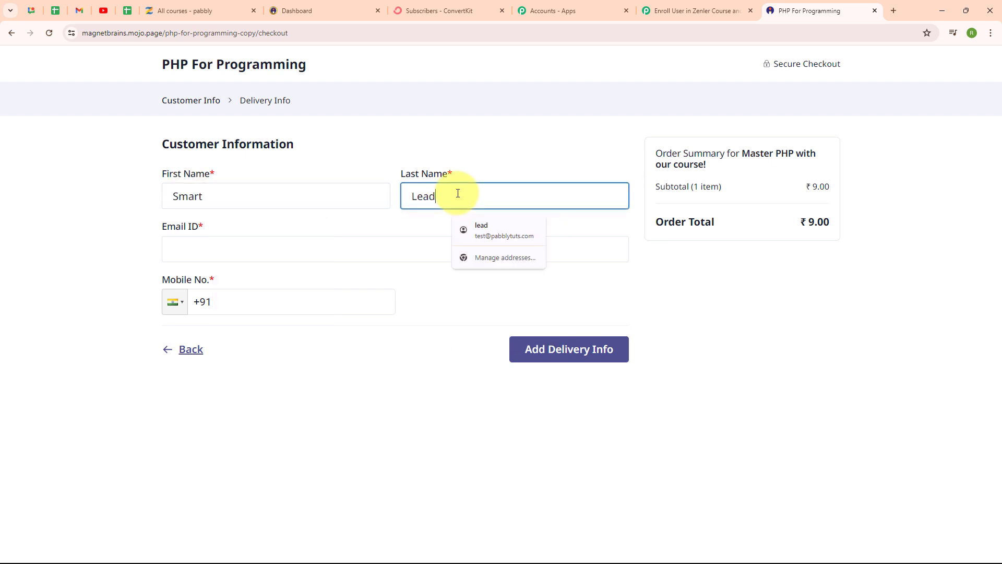
left_click(341, 242)
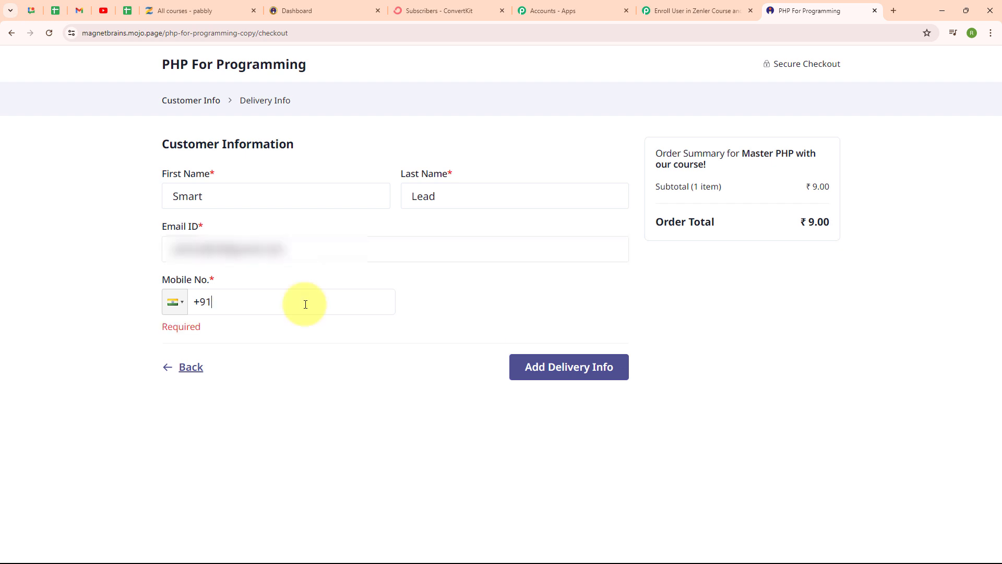
type("88888888888")
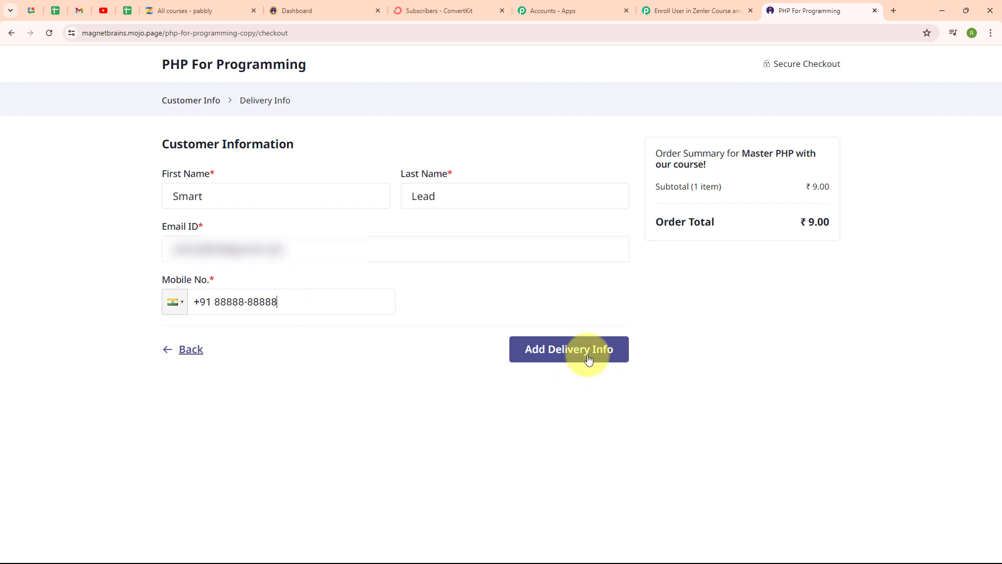
left_click(588, 359)
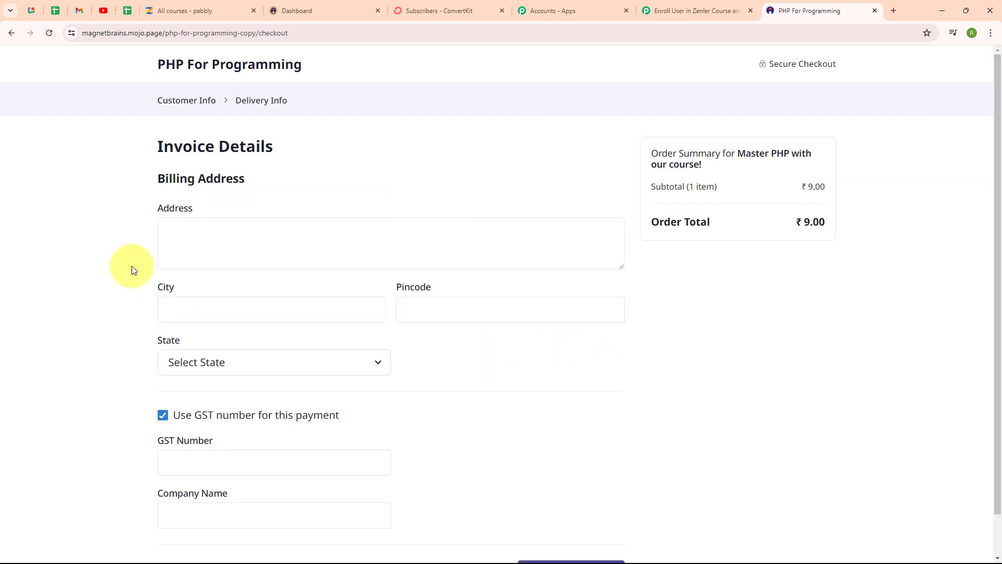
Fill in the test customer's billing address, city, pincode and state, and turn off the use of a GST number for this payment.
left_click(231, 242)
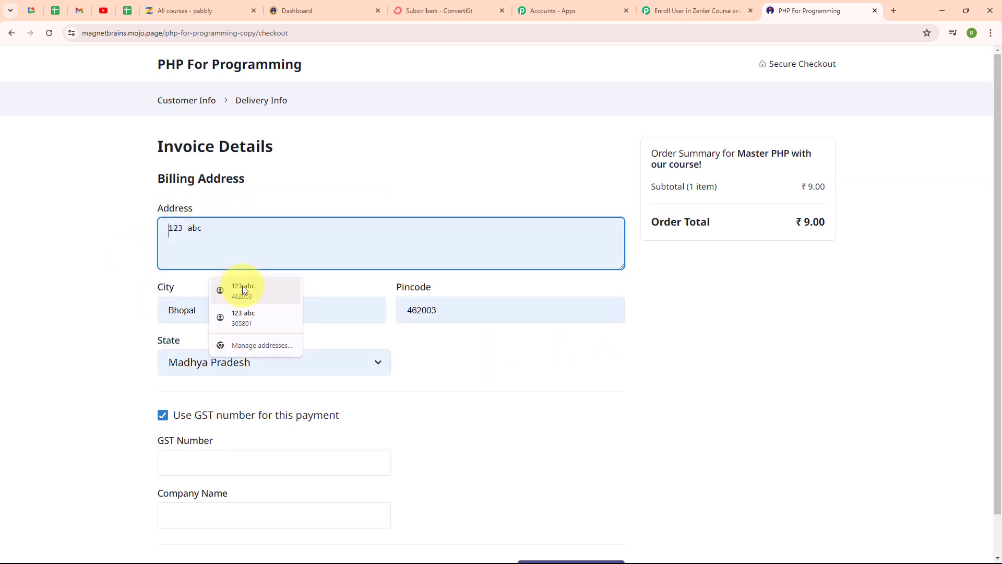
type("456")
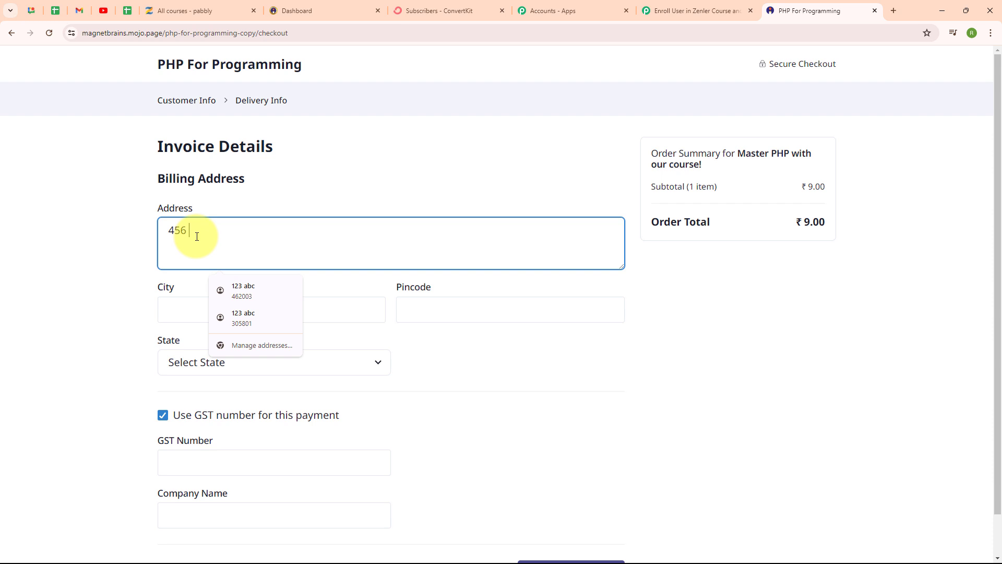
type(" XXX")
left_click(197, 311)
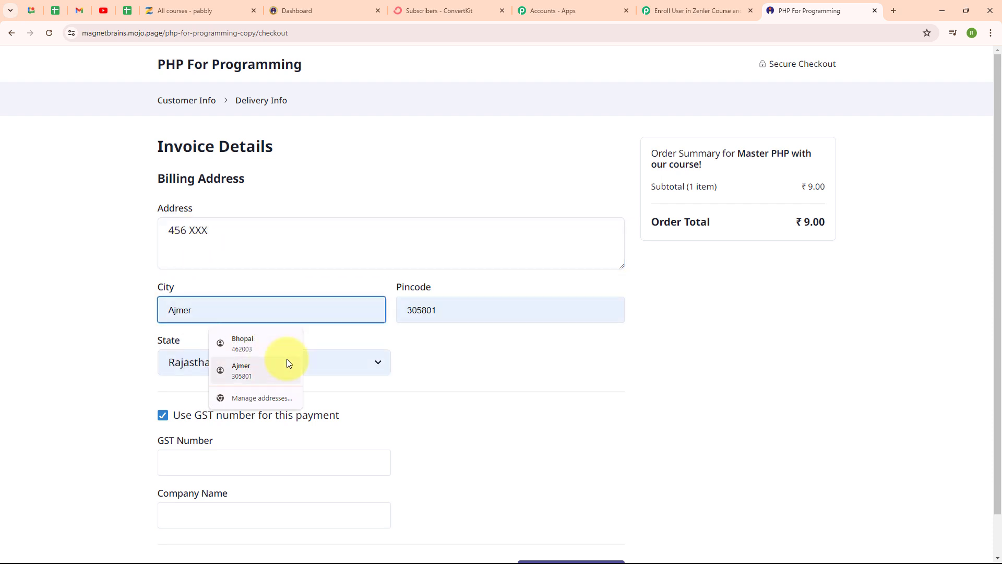
left_click(275, 349)
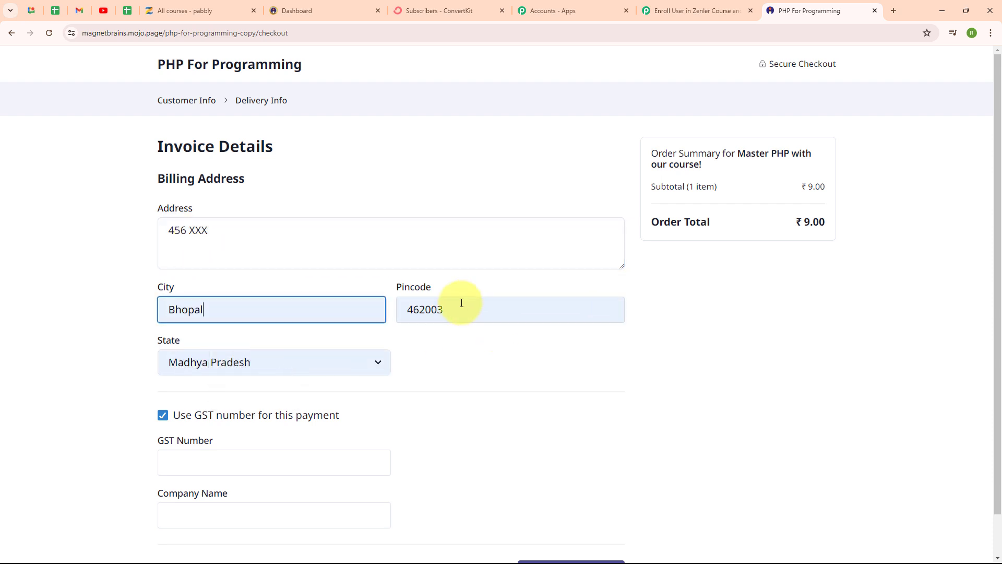
left_click(520, 368)
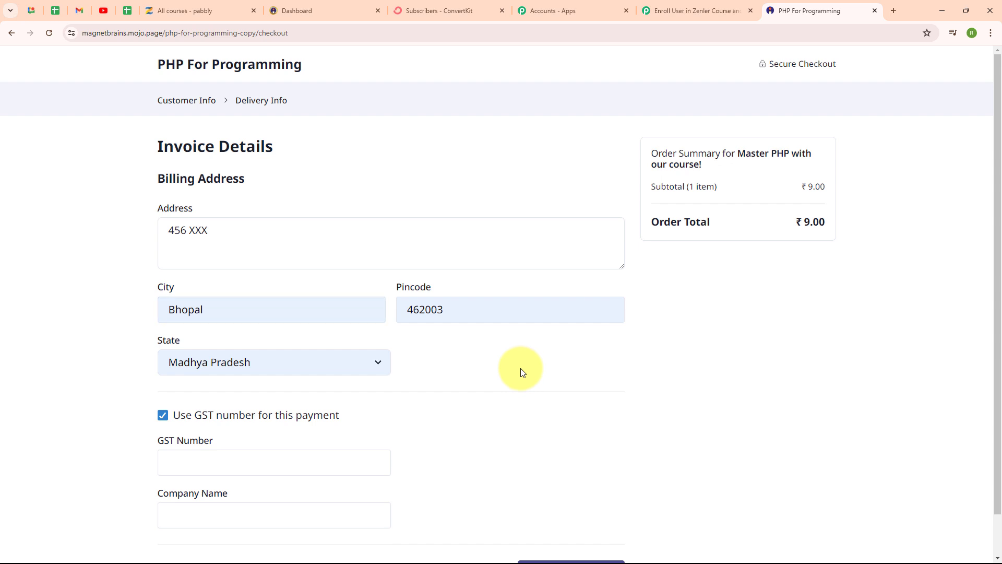
scroll(520, 372, "down", 1)
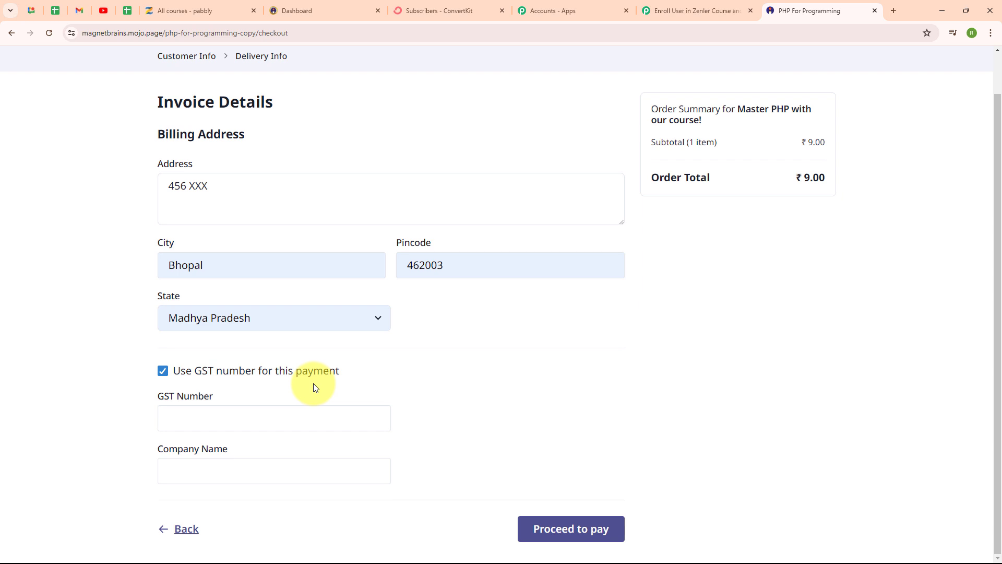
left_click(163, 371)
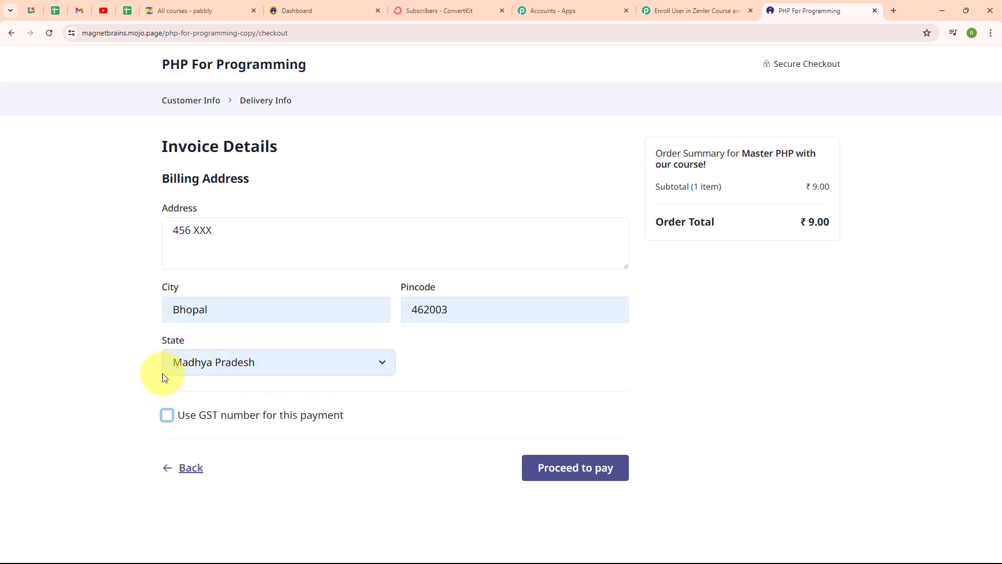
Pay for the test order with the BHIM / Google Pay / Paytm option, without saving the address in the browser.
left_click(574, 477)
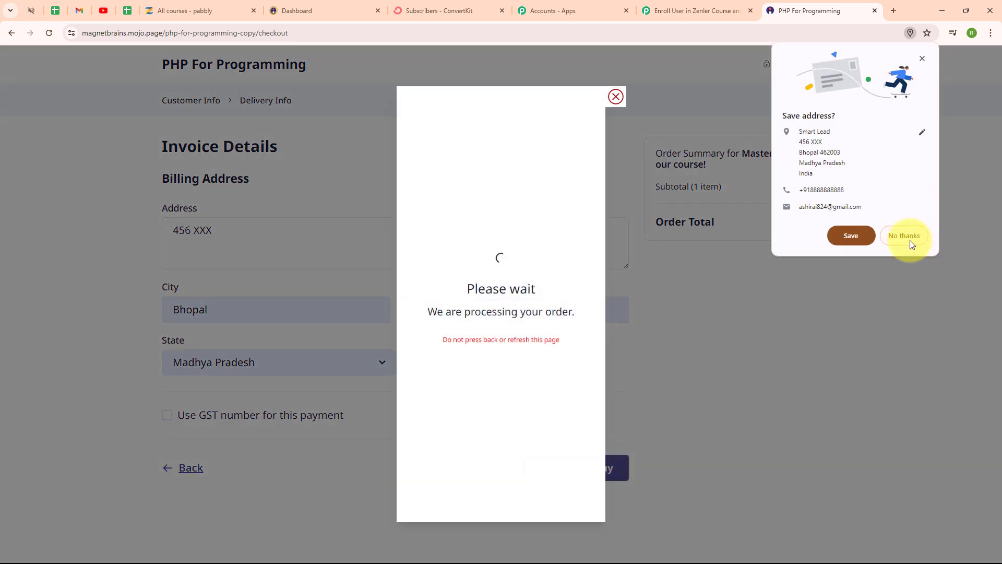
left_click(904, 235)
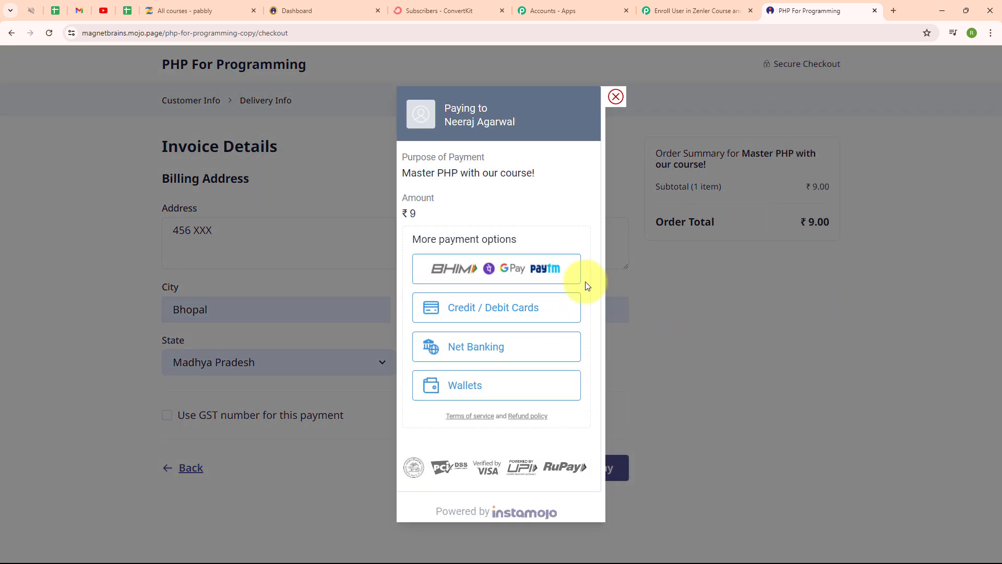
left_click(466, 266)
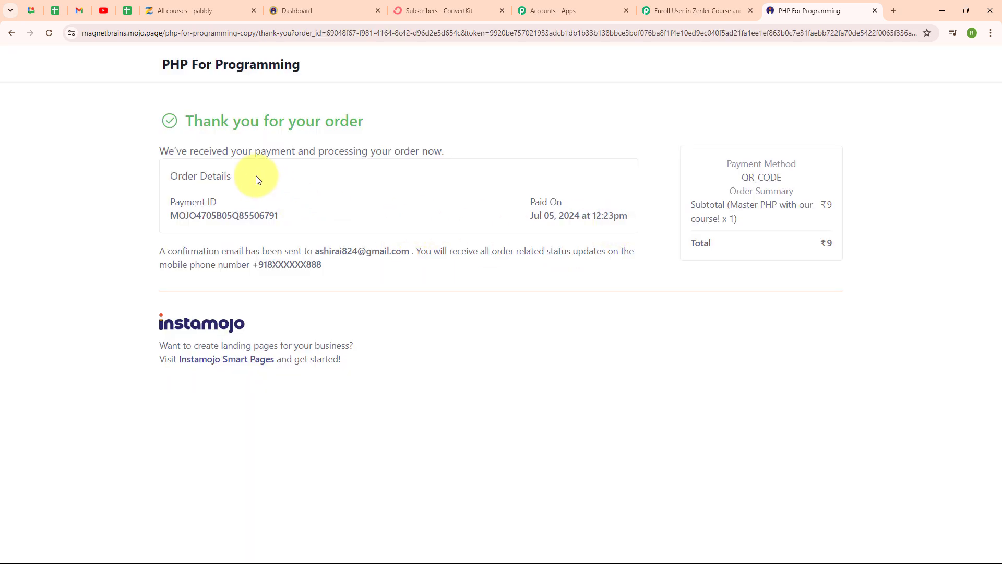
left_click_drag(193, 123, 413, 129)
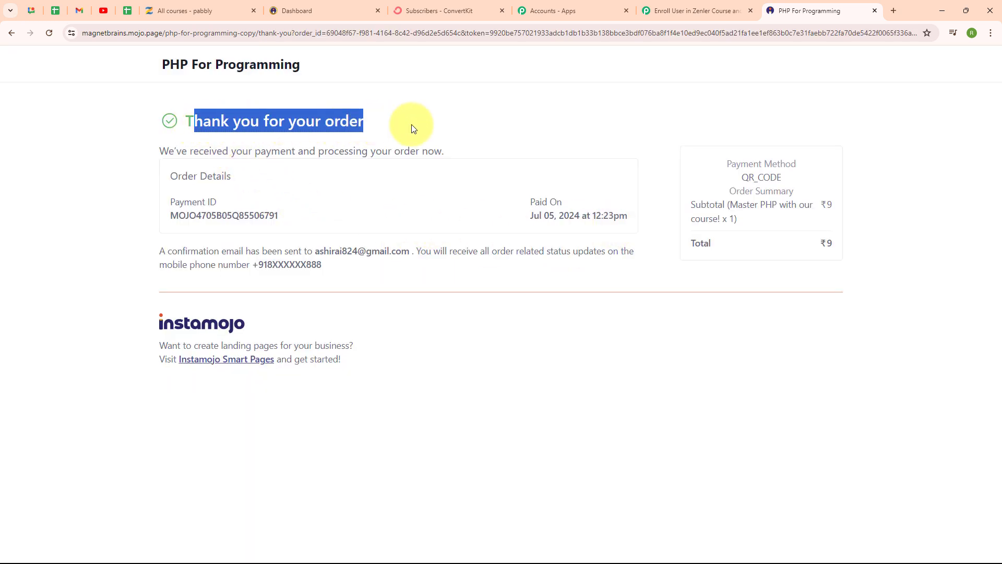
left_click(413, 128)
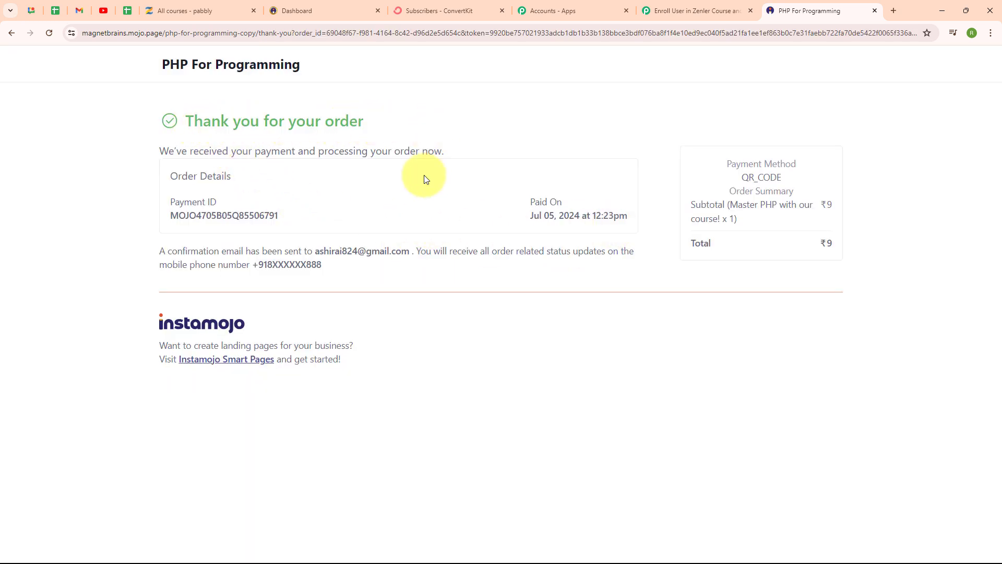
Switch to the Pabbly Connect workflow, review the webhook response captured from the Instamojo test payment, and collapse the trigger step.
left_click(650, 3)
scroll(525, 244, "down", 5)
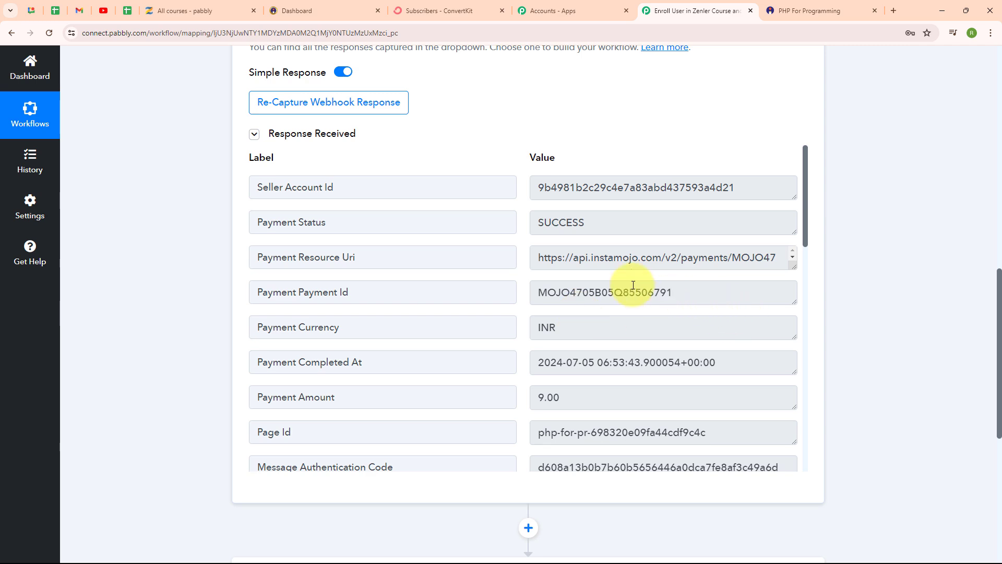
scroll(820, 93, "up", 15)
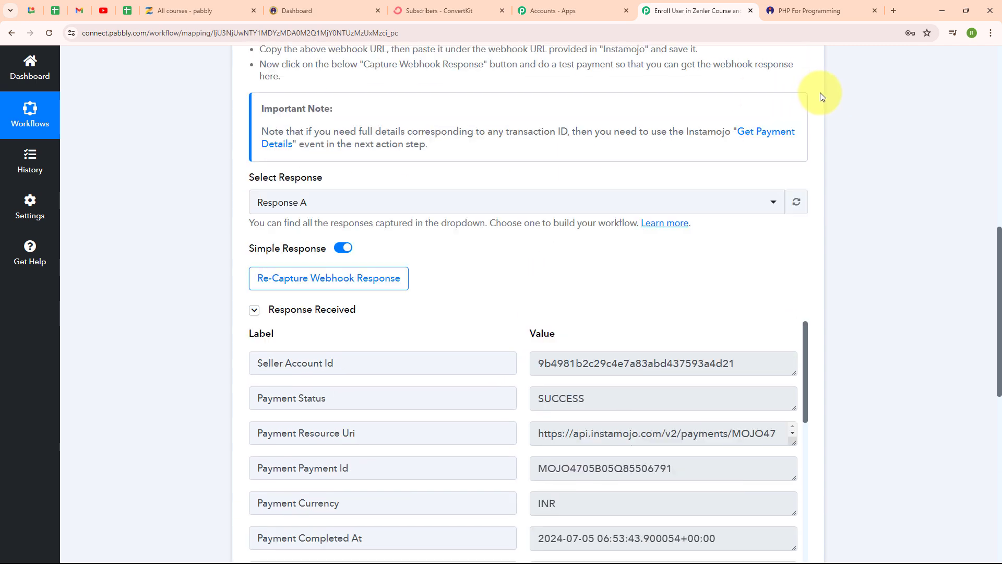
left_click(813, 206)
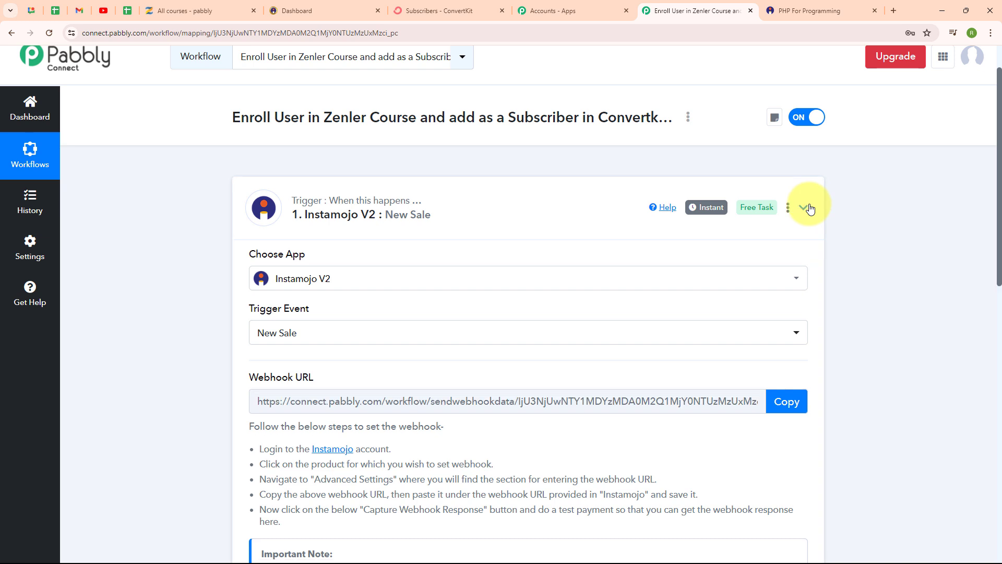
Set the workflow's action step to the Zenler app with the Enroll User to a Course event.
left_click(454, 332)
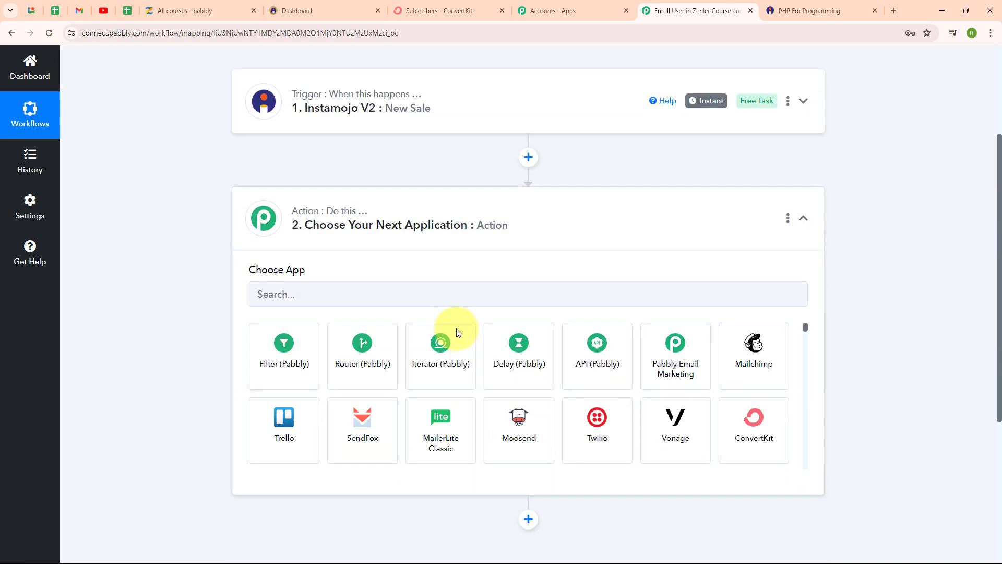
left_click(296, 270)
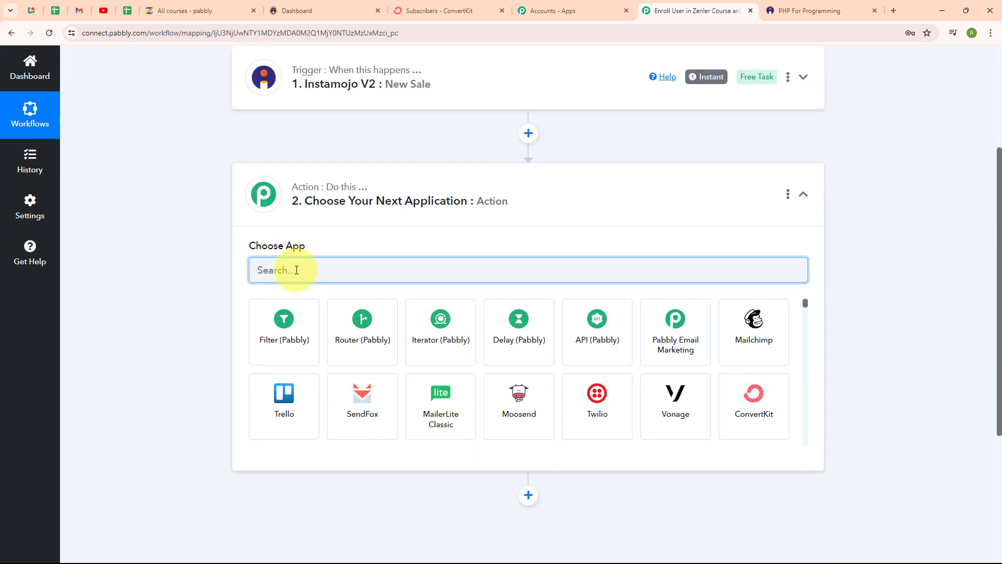
type("zen")
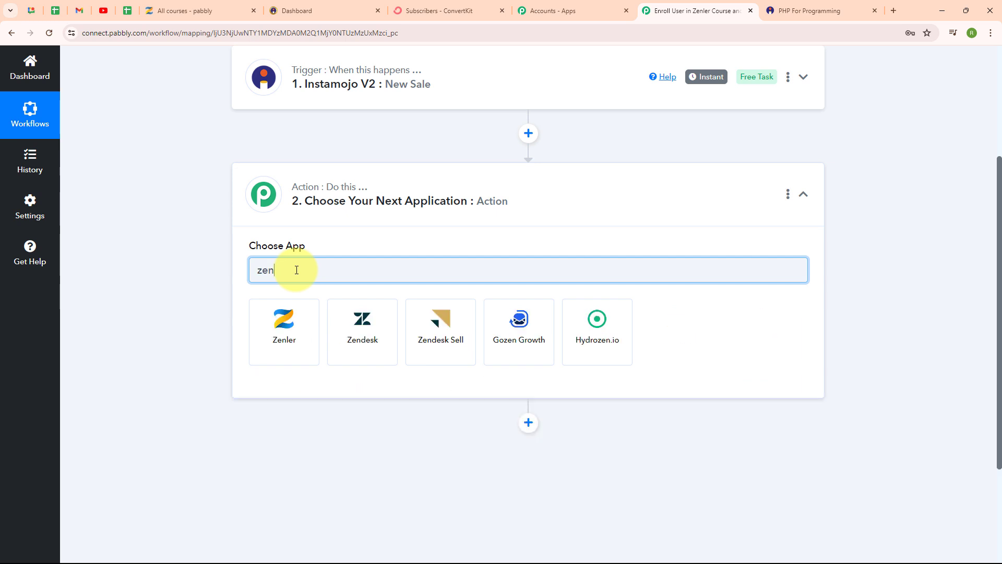
type("l")
left_click(281, 329)
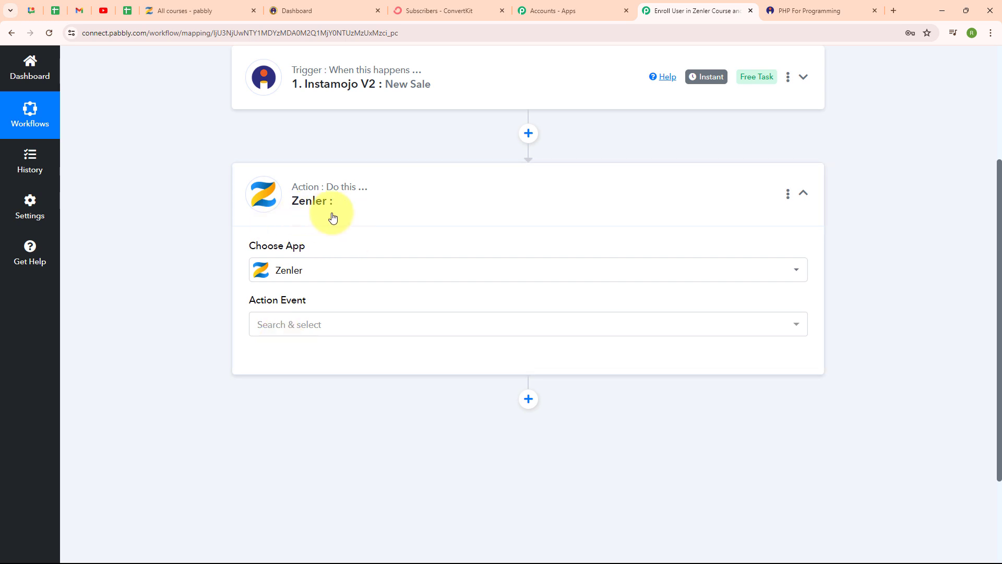
left_click(299, 331)
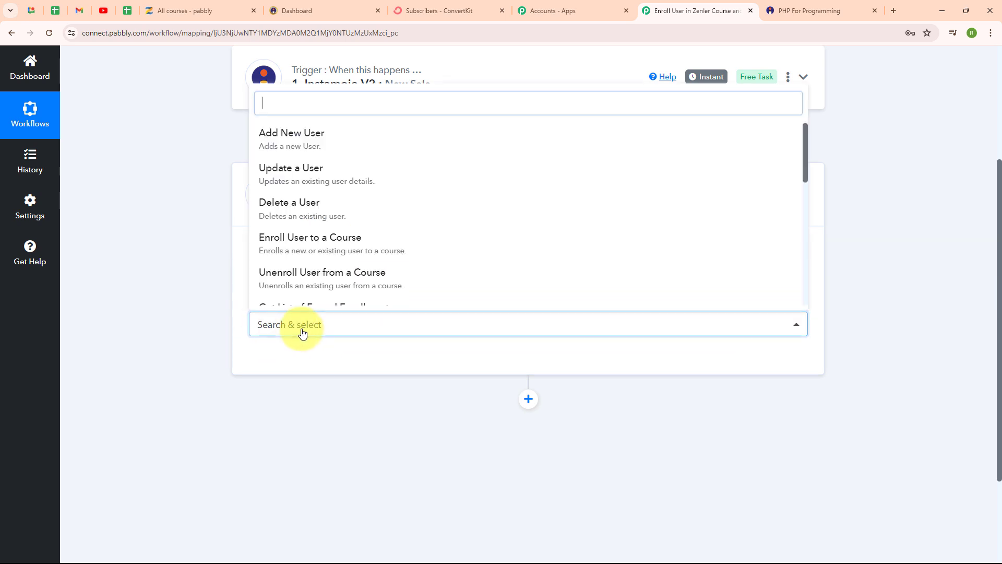
left_click(328, 251)
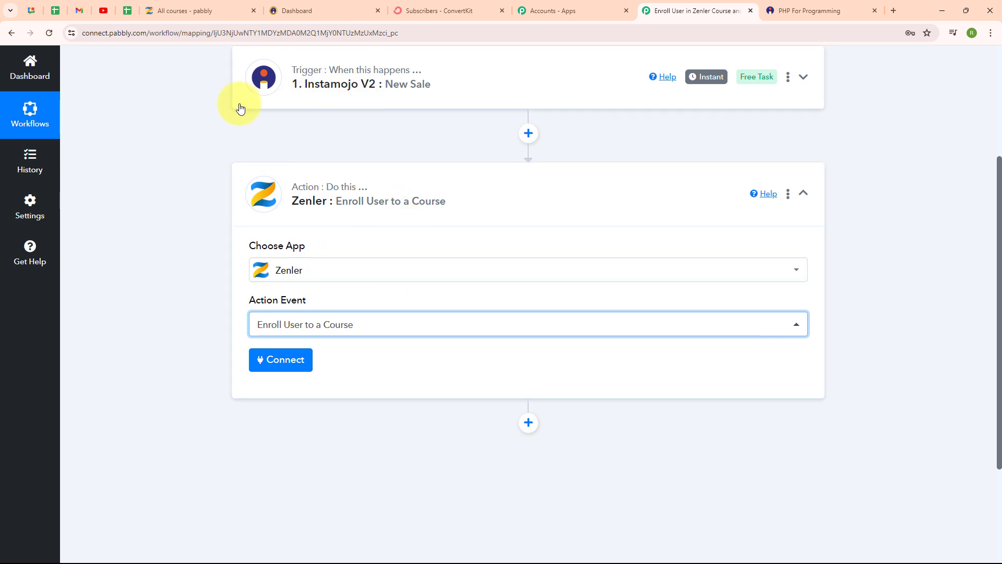
Start connecting the Zenler action with a new connection instead of an existing one.
mouse_move(265, 241)
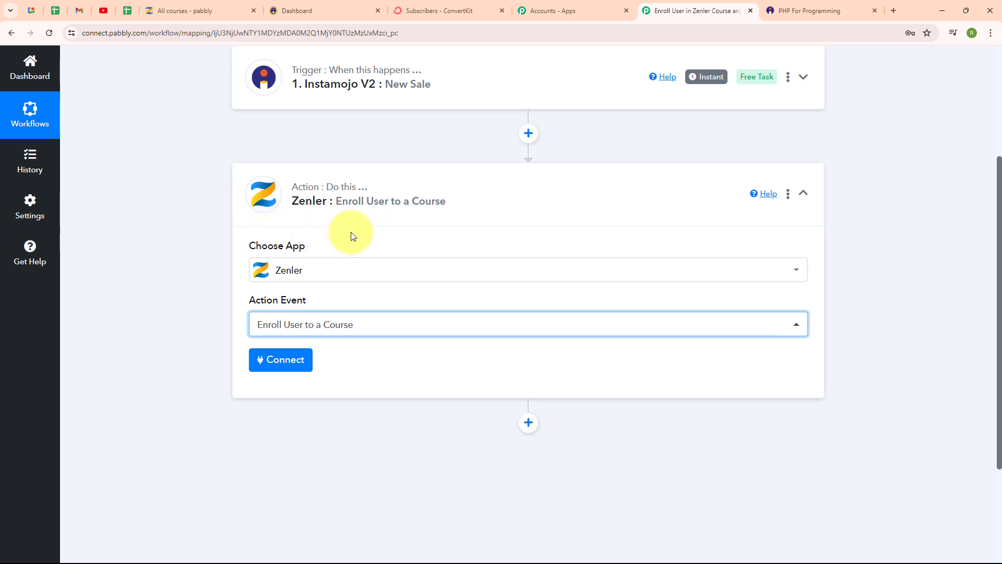
left_click(272, 362)
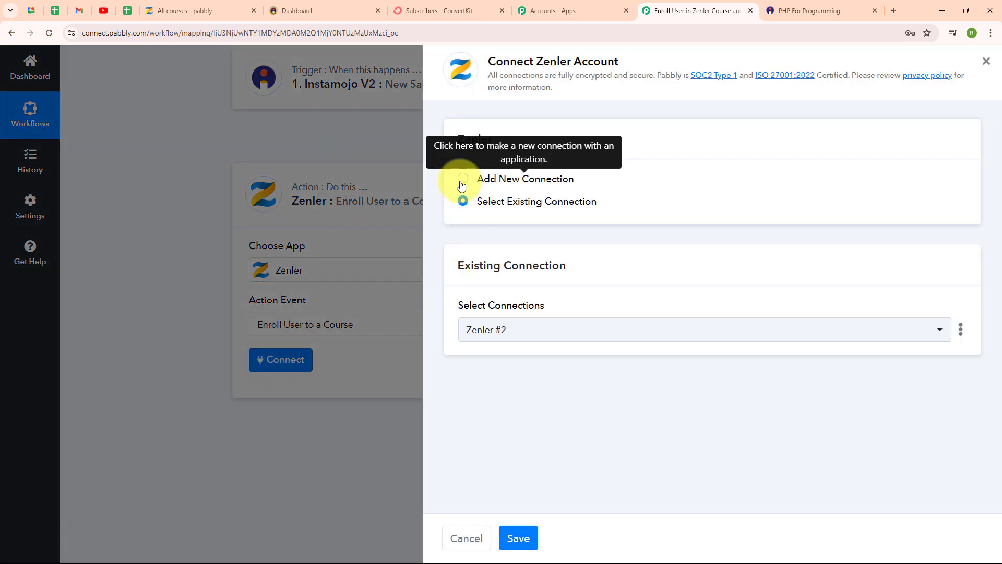
left_click(462, 180)
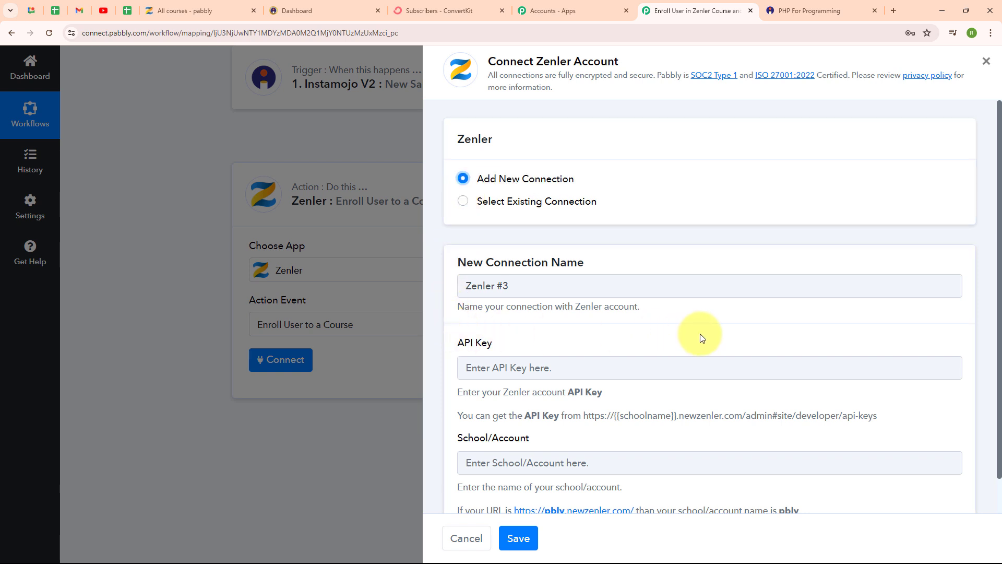
scroll(697, 333, "down", 1)
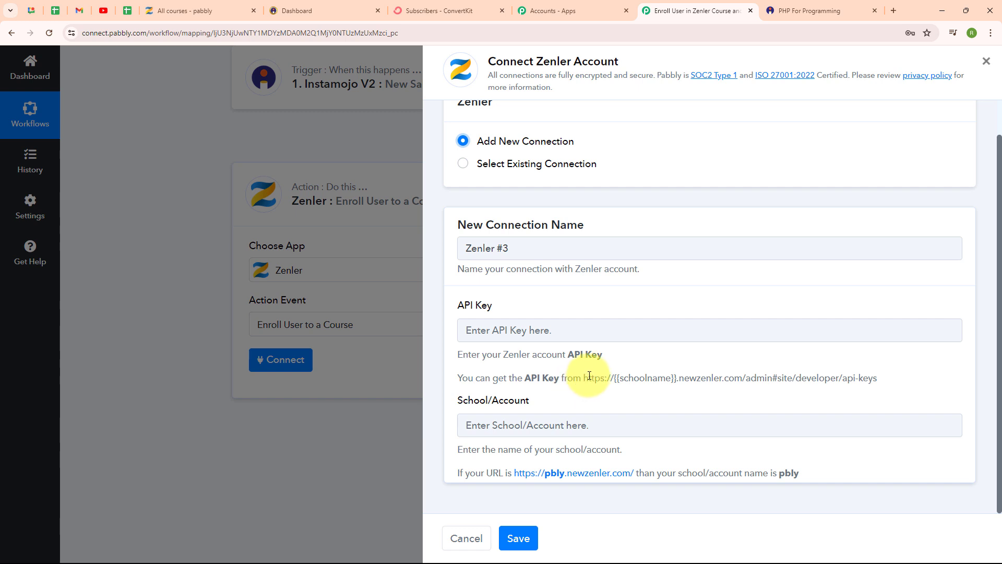
Open the Zenler API key page in a new browser tab, using the connection form's URL with pabbly as the school name.
left_click_drag(584, 376, 911, 383)
key("ctrl+c")
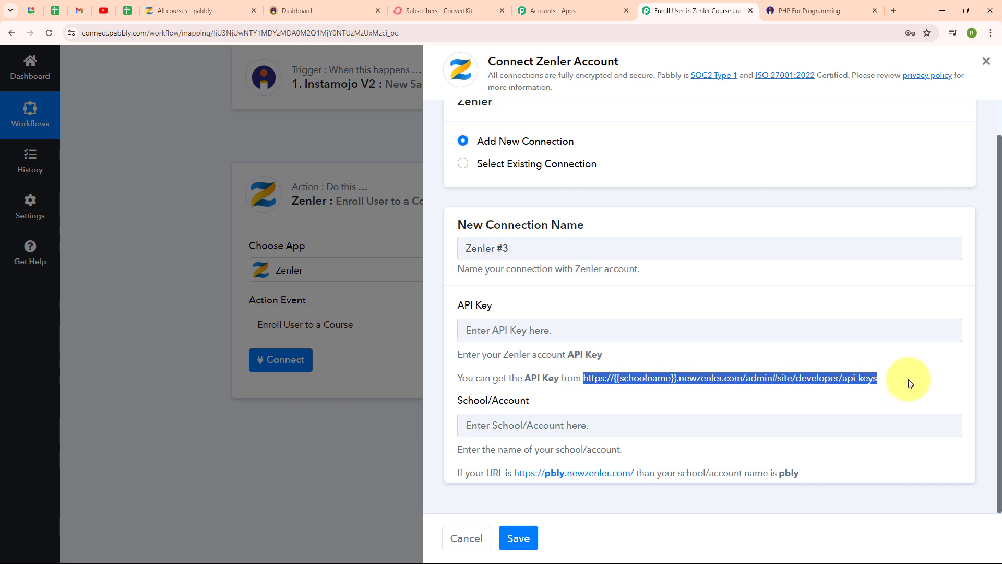
left_click(895, 10)
key("ctrl+v")
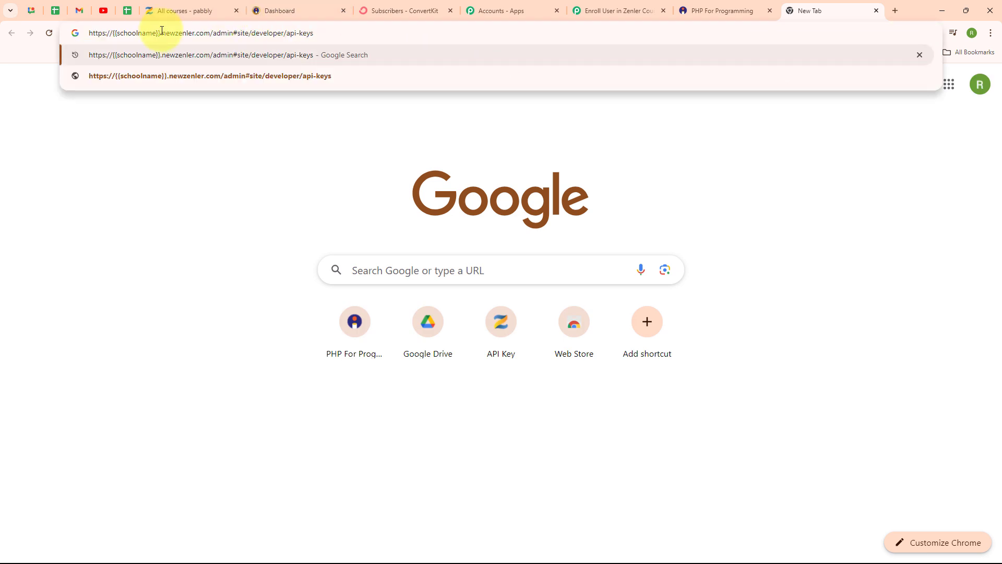
left_click_drag(161, 33, 112, 39)
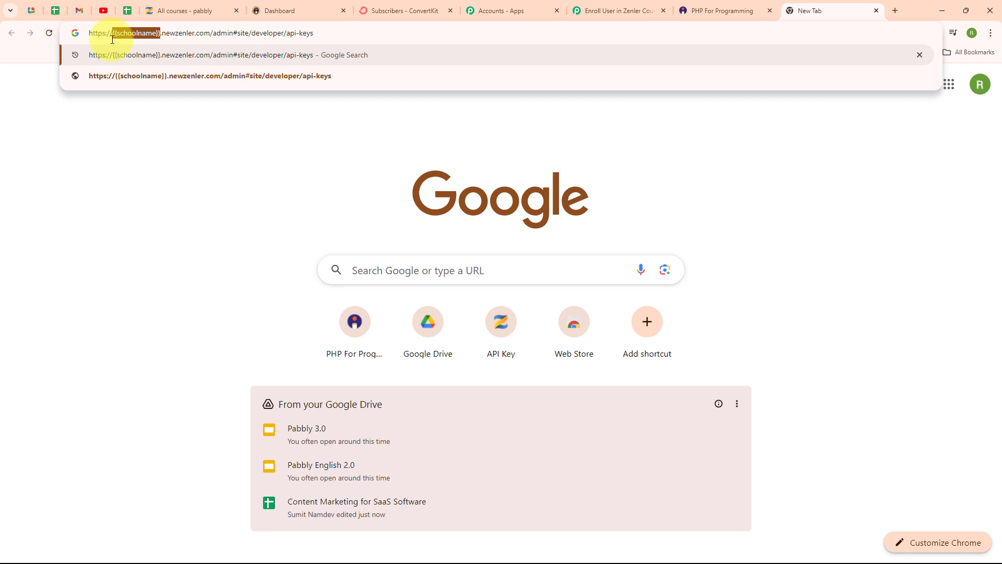
type("pabb")
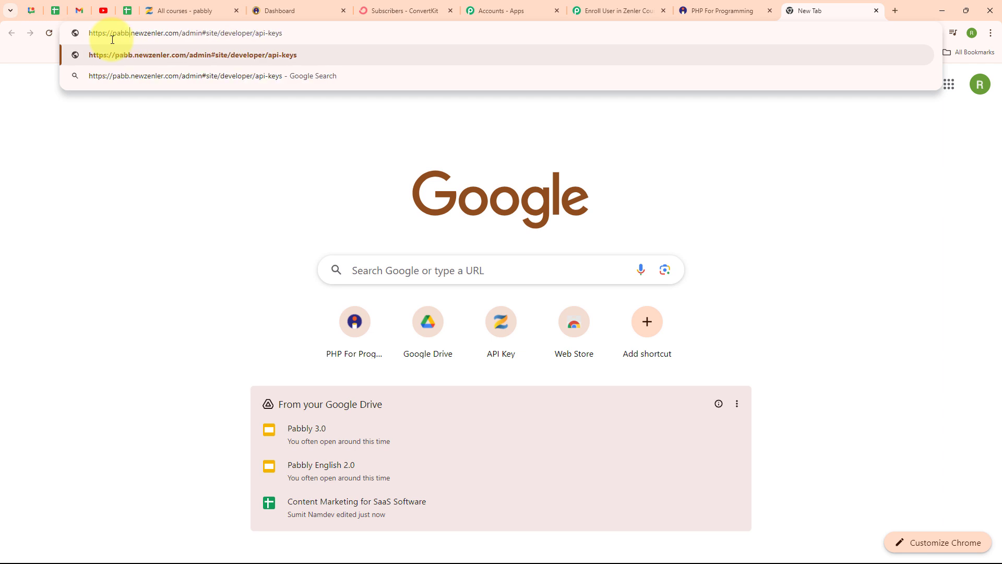
type("ly")
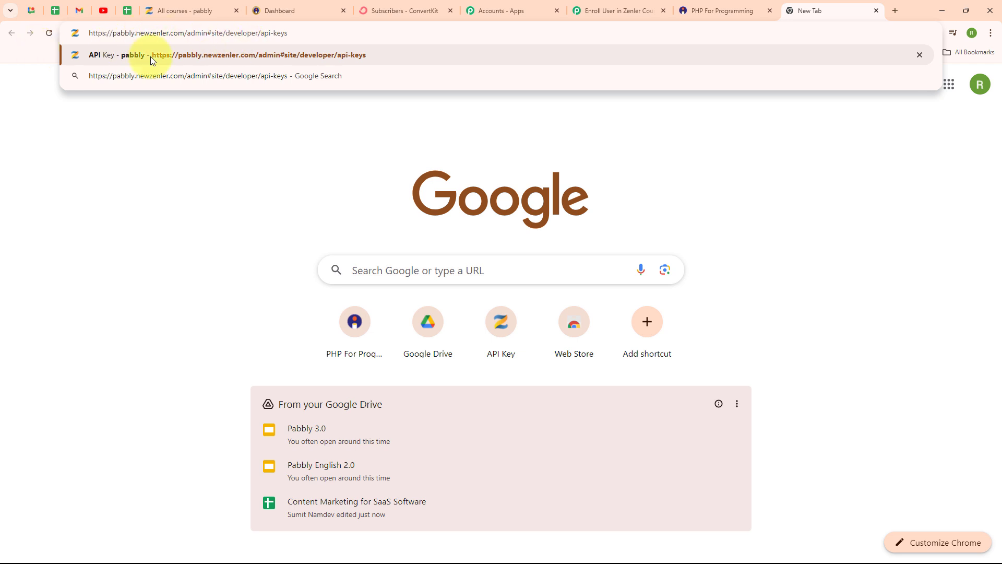
left_click(325, 56)
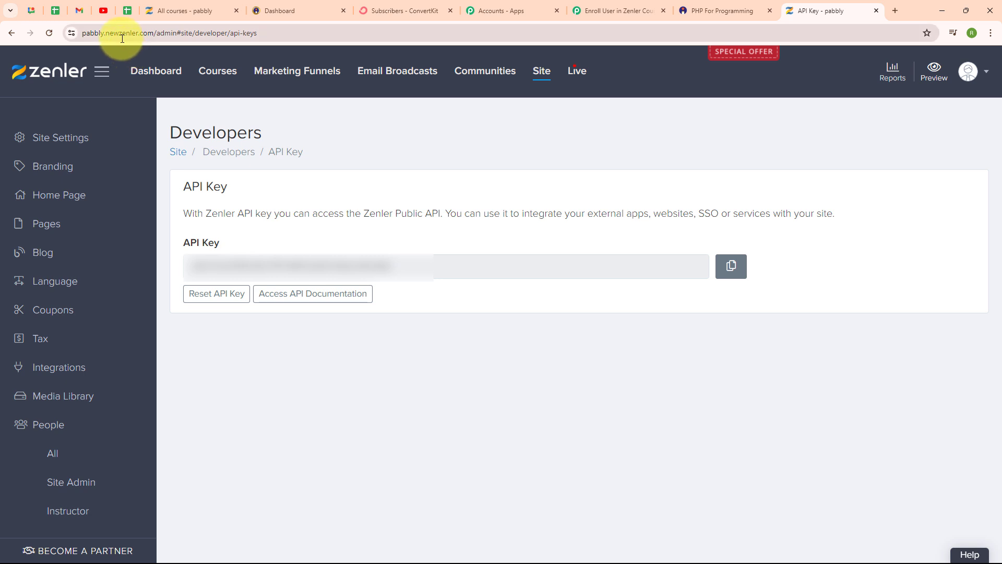
Copy the API key from Zenler and paste it into the new connection's API Key field in Pabbly Connect.
left_click(731, 268)
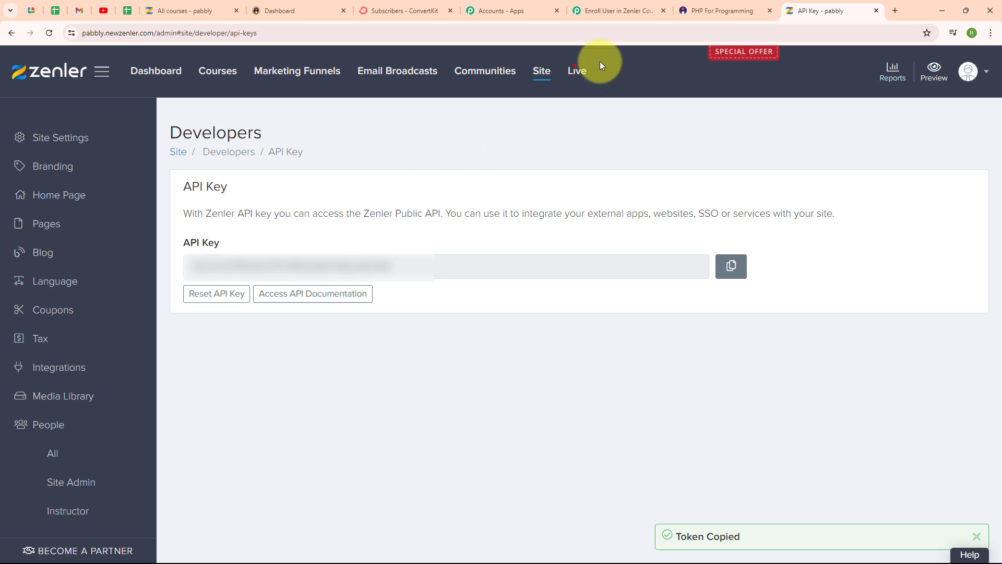
left_click(582, 12)
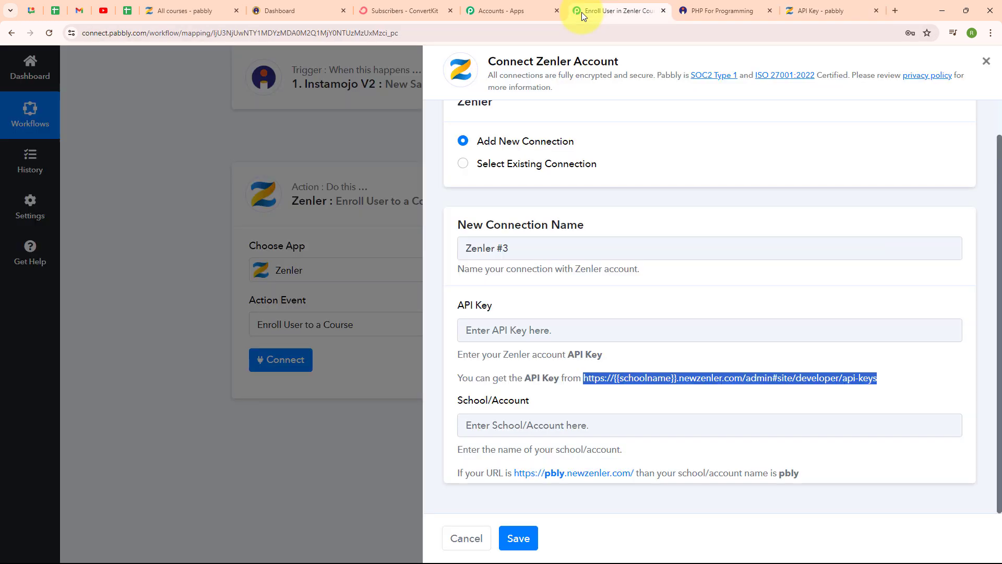
left_click(533, 330)
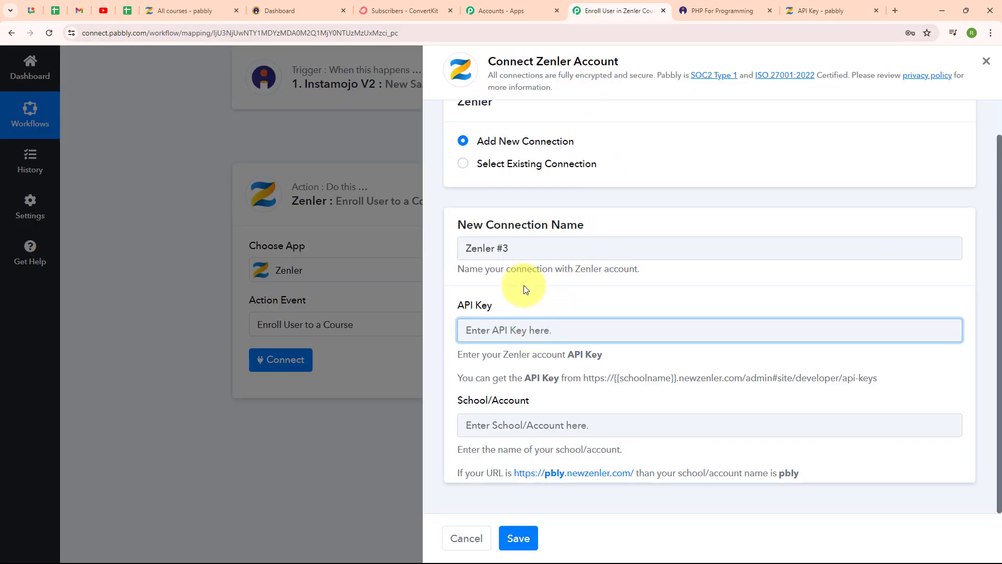
key("ctrl+v")
Enter pabbly as the School/Account name and save the new Zenler connection.
left_click(548, 424)
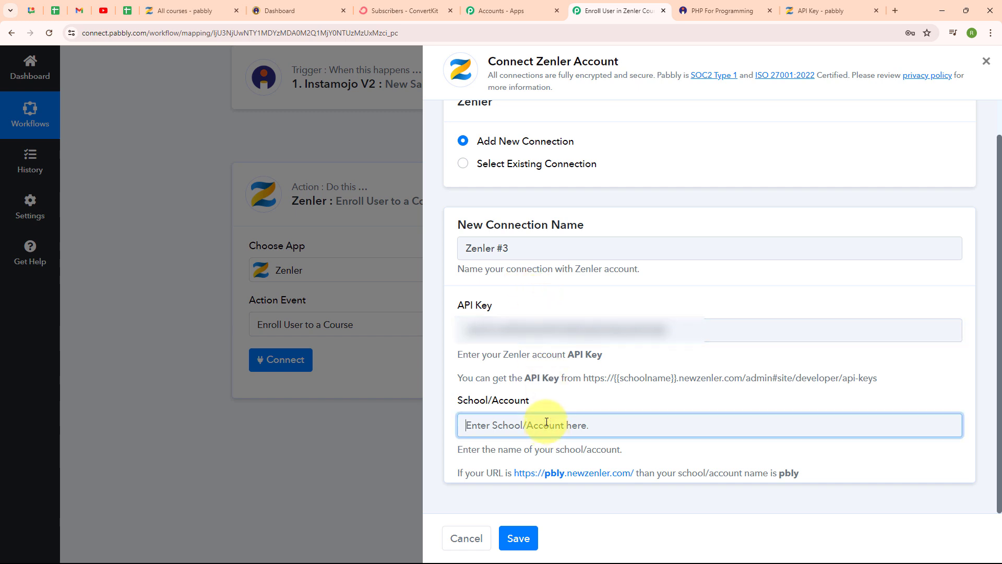
type("pabbl")
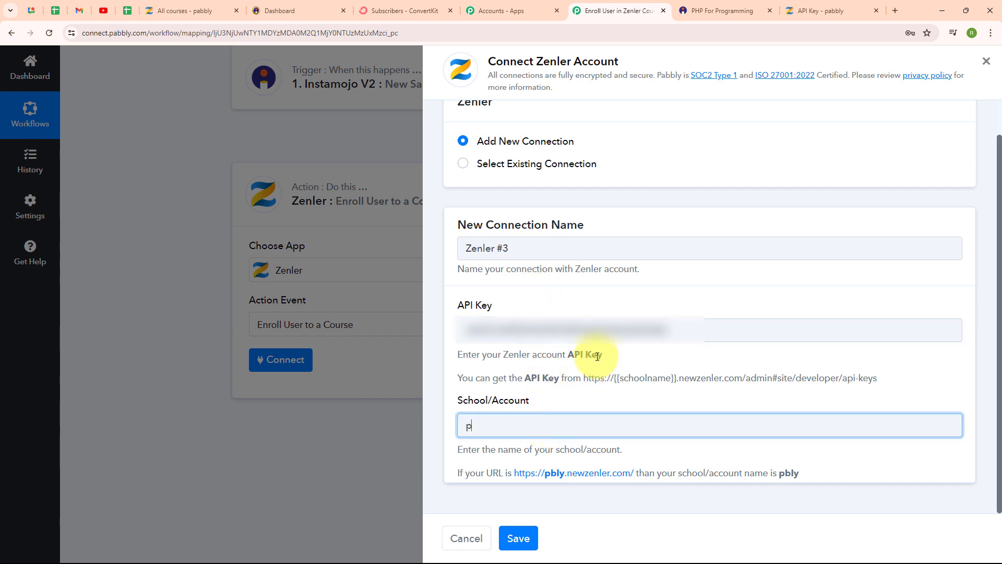
type("y")
left_click(723, 374)
left_click(519, 543)
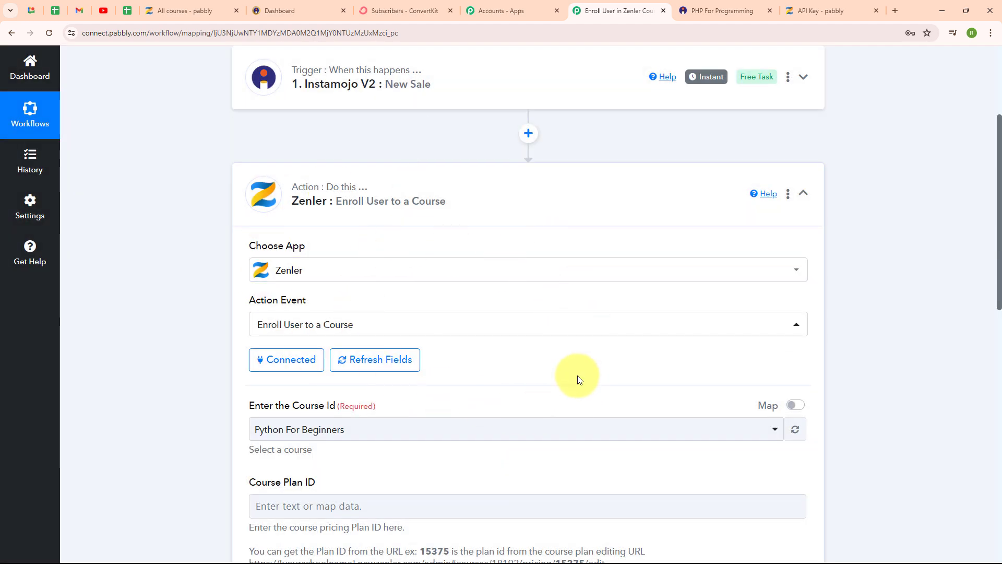
Choose PHP Course for Beginners as the course for the Zenler enrollment action.
scroll(579, 380, "down", 5)
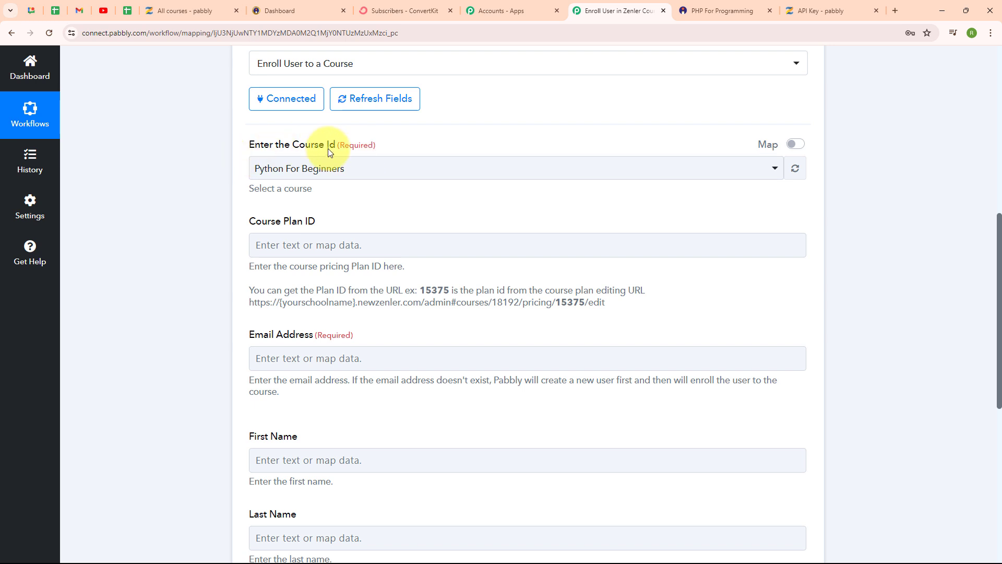
left_click(447, 172)
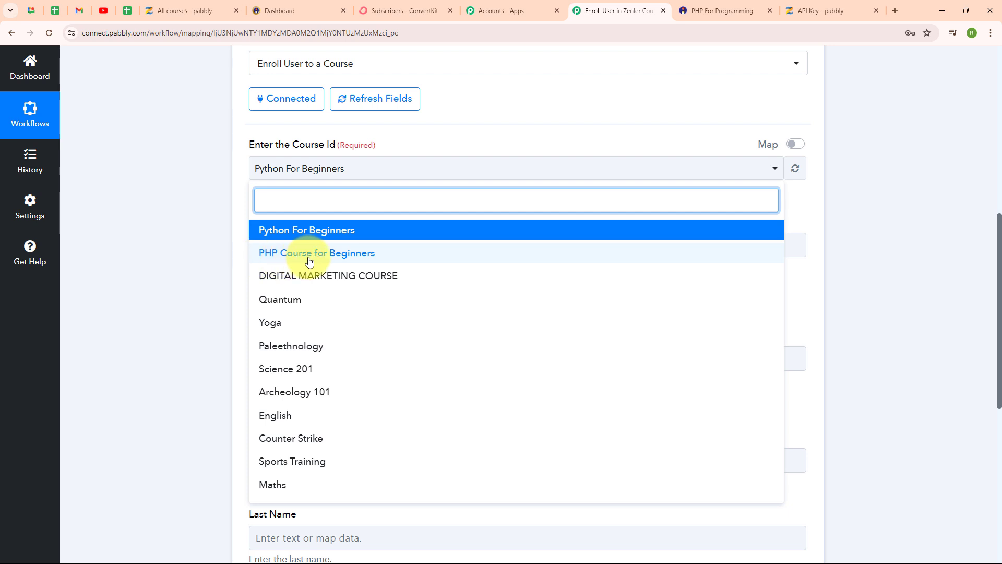
left_click(358, 257)
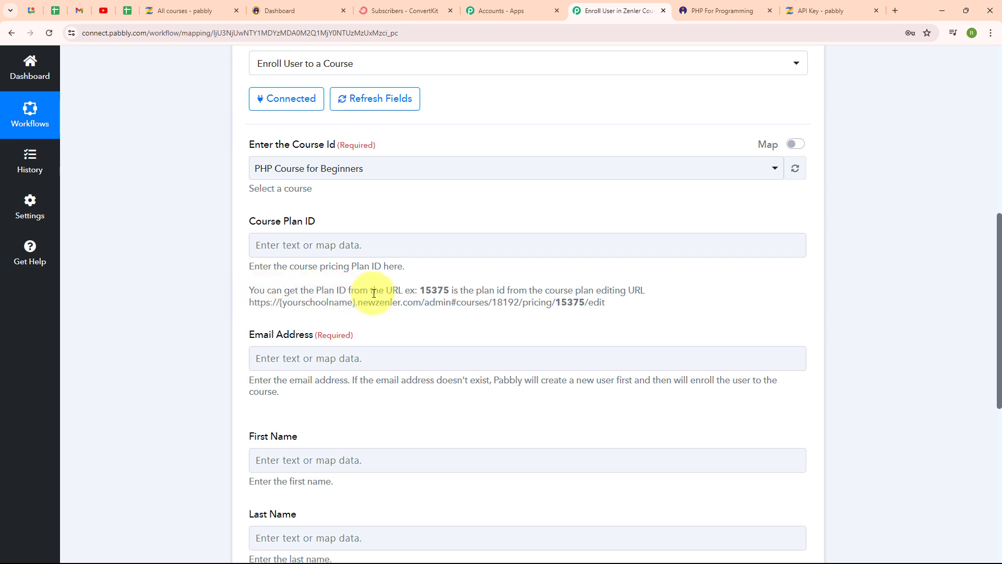
Open the Core PHP Programming pricing plan of PHP Course for Beginners for editing in Zenler.
left_click_drag(418, 290, 458, 290)
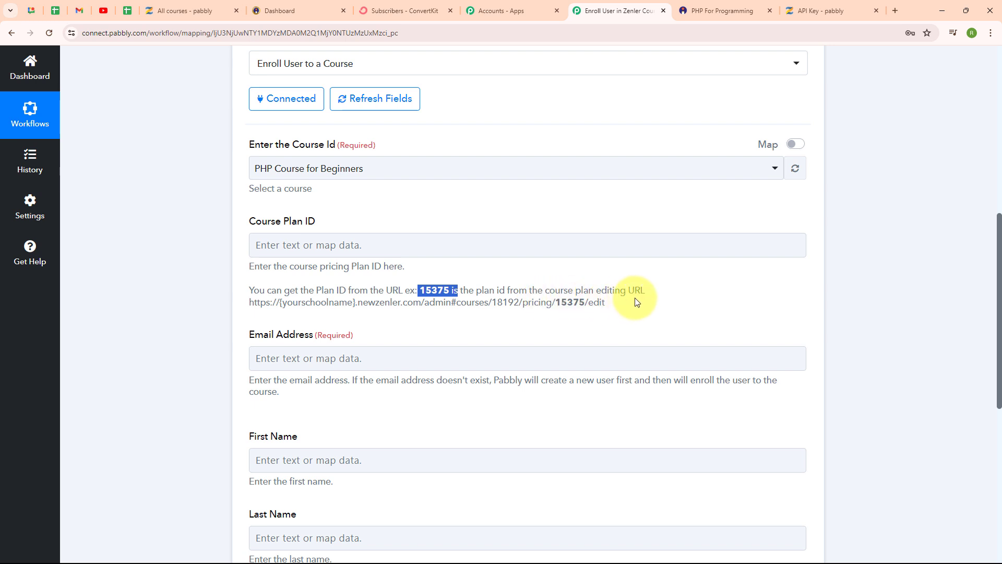
left_click_drag(273, 302, 637, 304)
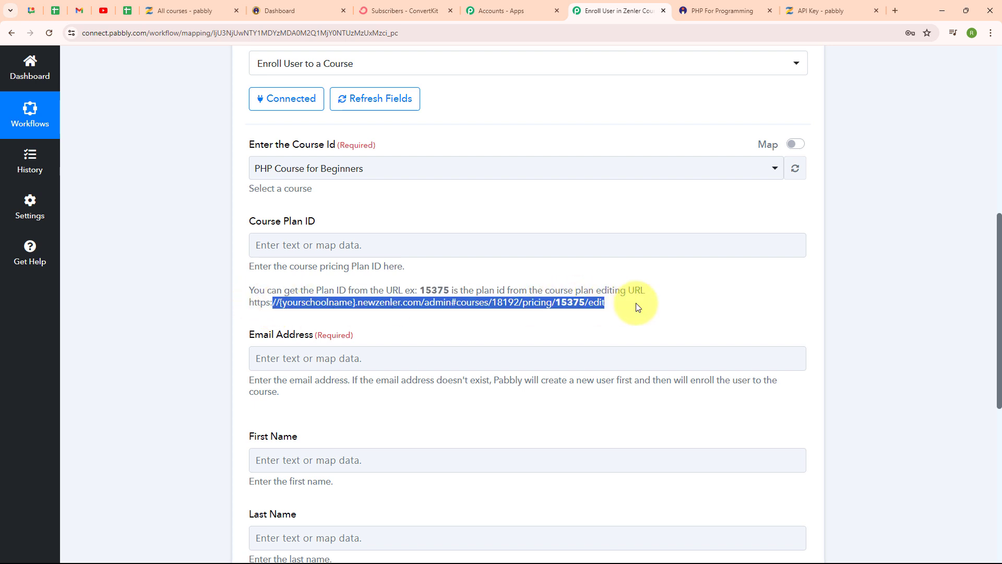
left_click(543, 328)
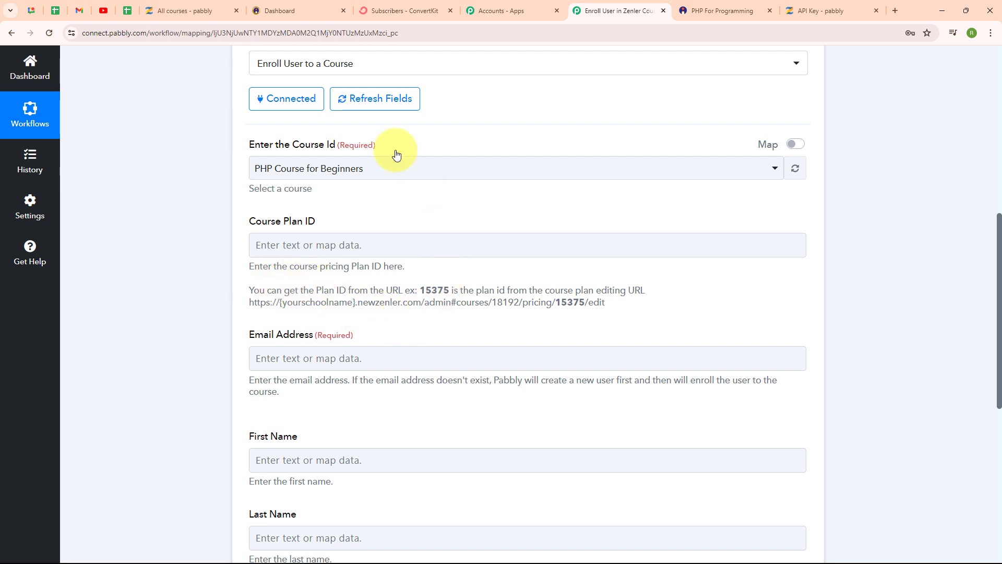
left_click(174, 4)
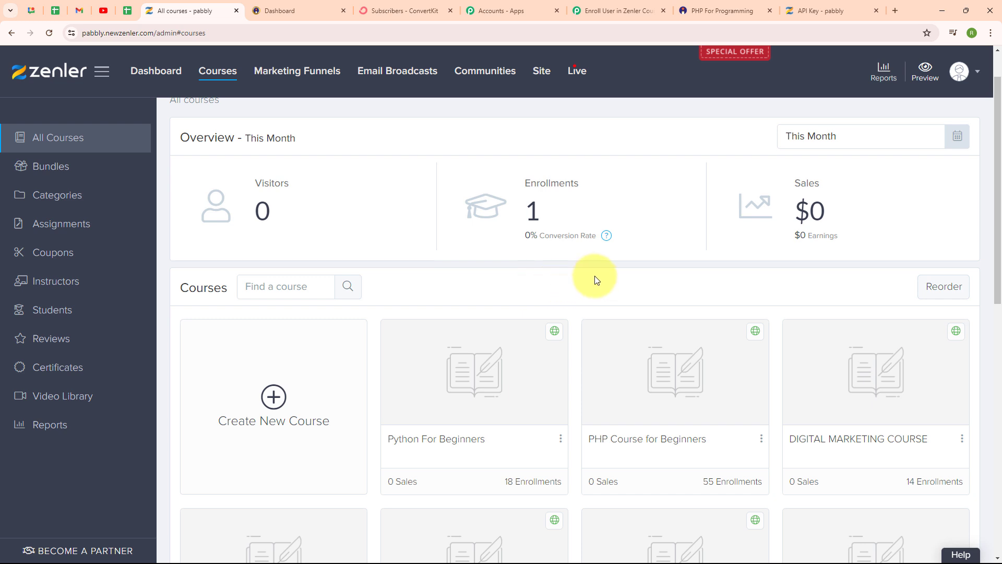
scroll(594, 276, "down", 3)
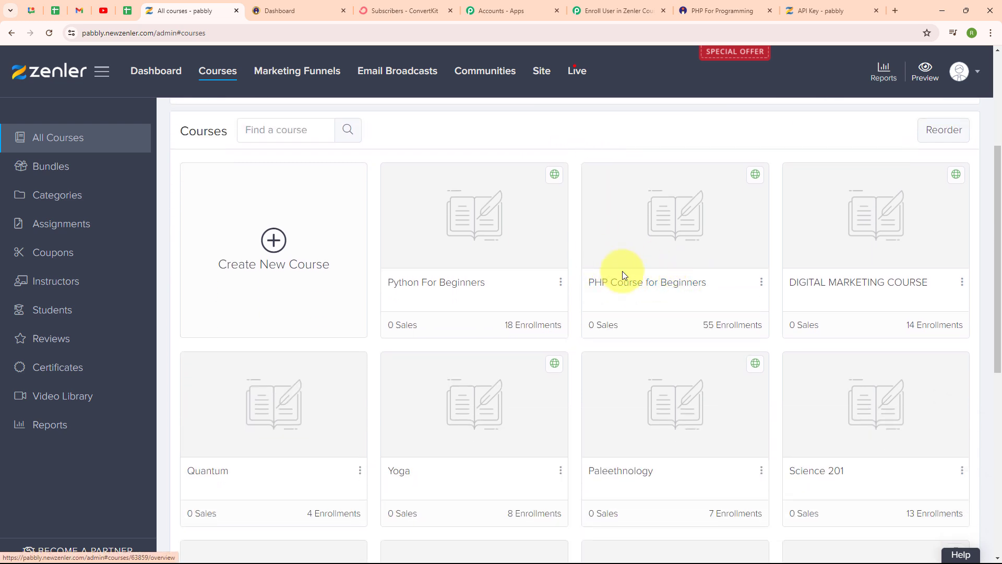
left_click(658, 283)
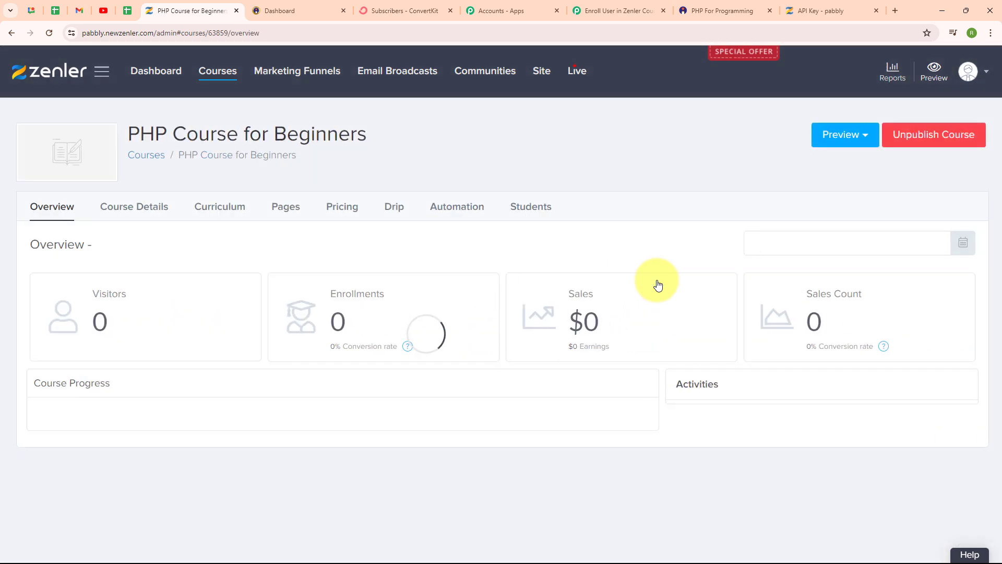
left_click(336, 211)
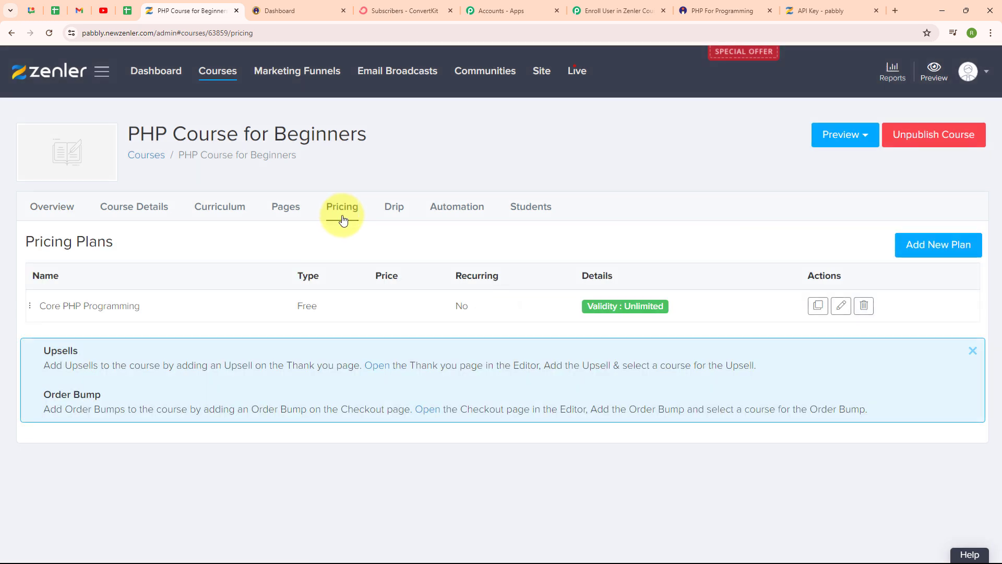
left_click(841, 311)
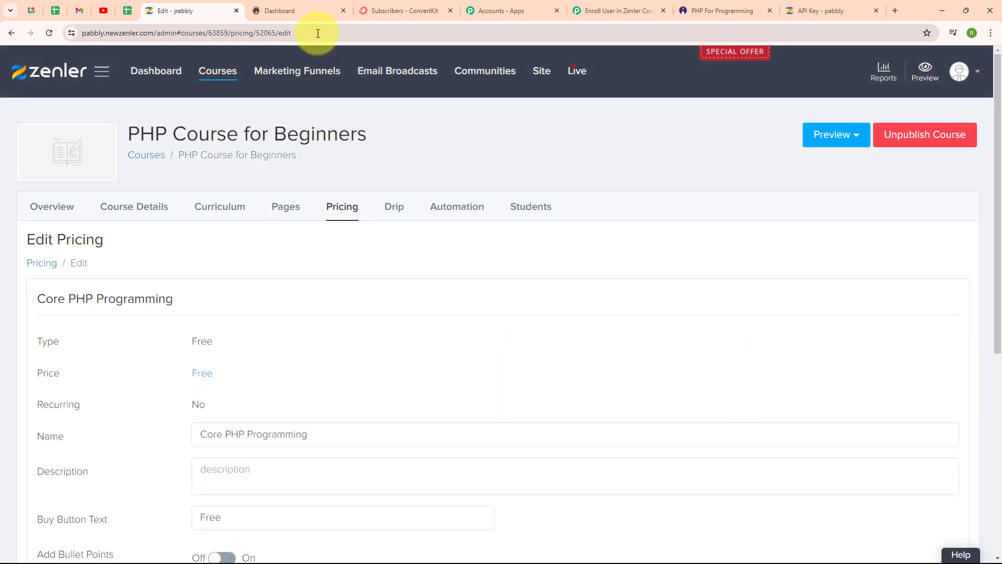
Copy the plan ID 52065 from the Zenler pricing plan's URL into the Course Plan ID field in Pabbly Connect.
left_click(318, 33)
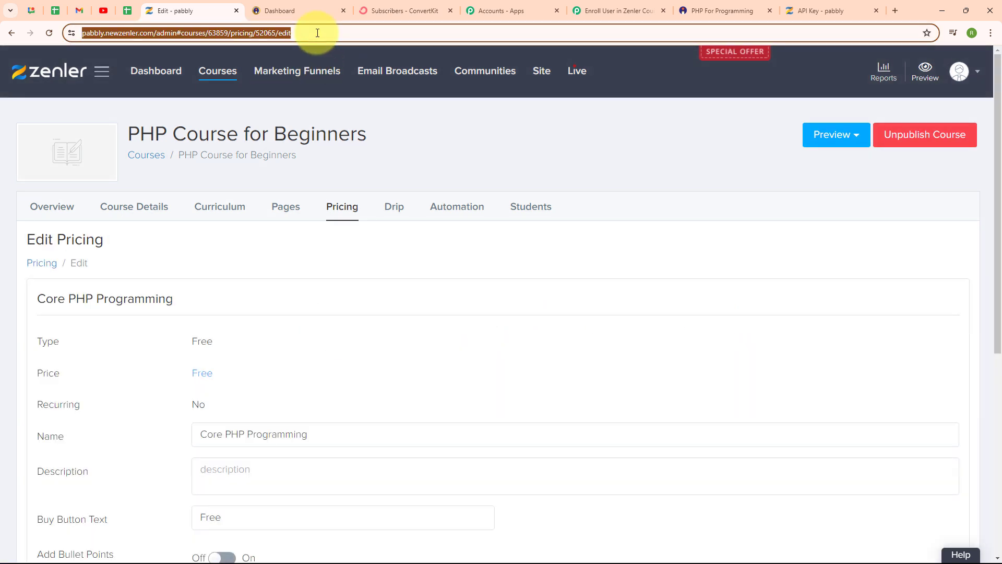
left_click(609, 12)
left_click(194, 12)
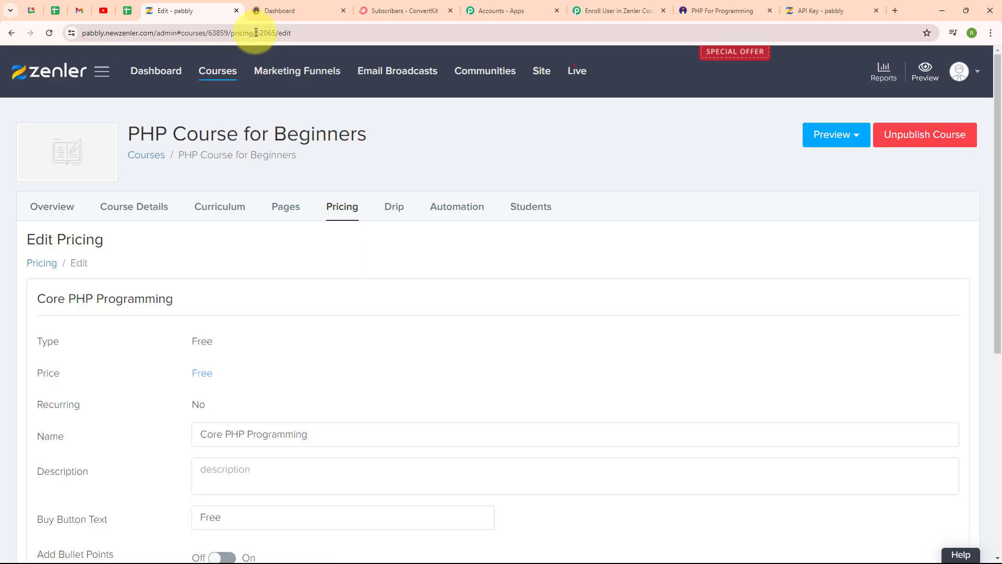
left_click_drag(256, 32, 275, 34)
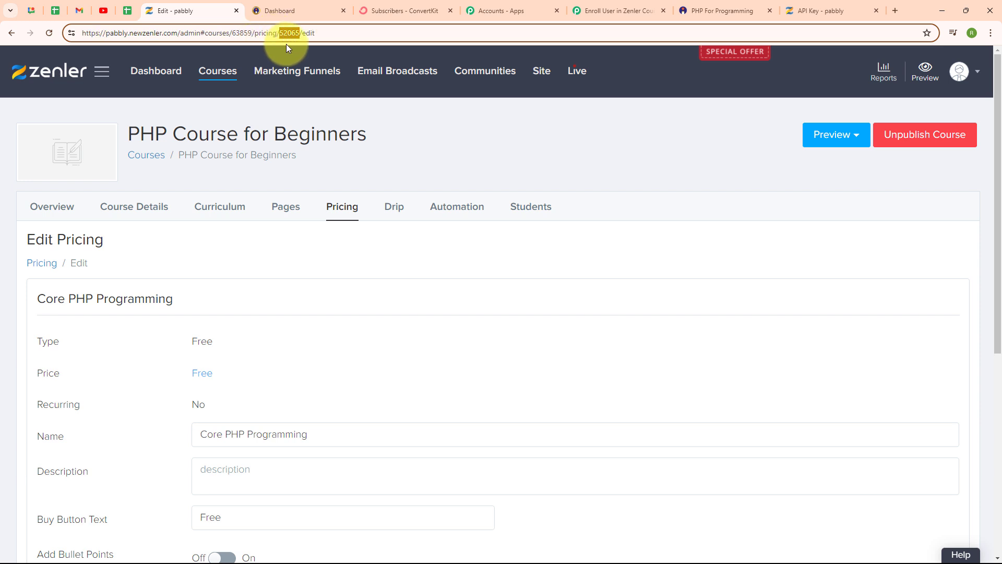
left_click(602, 5)
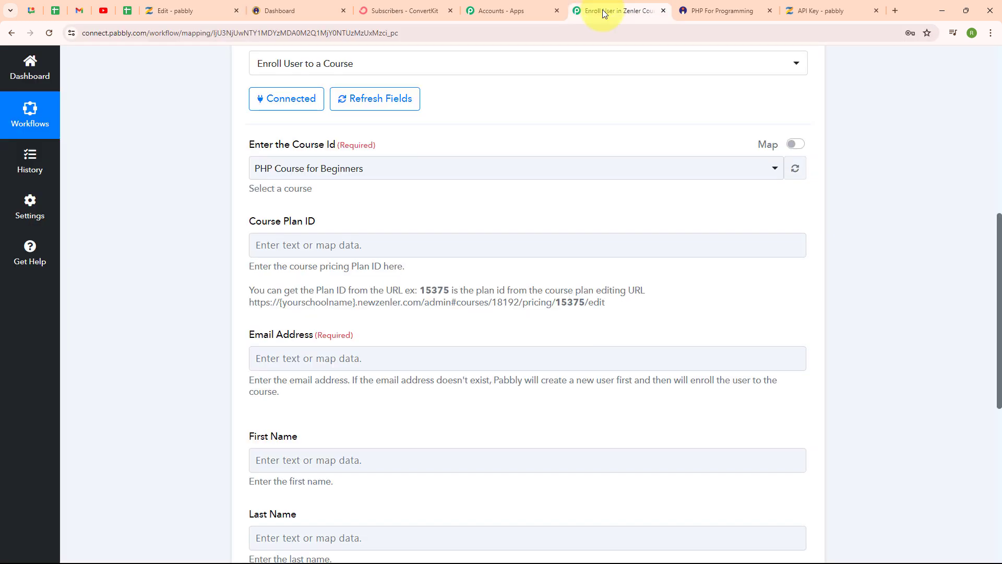
left_click(272, 244)
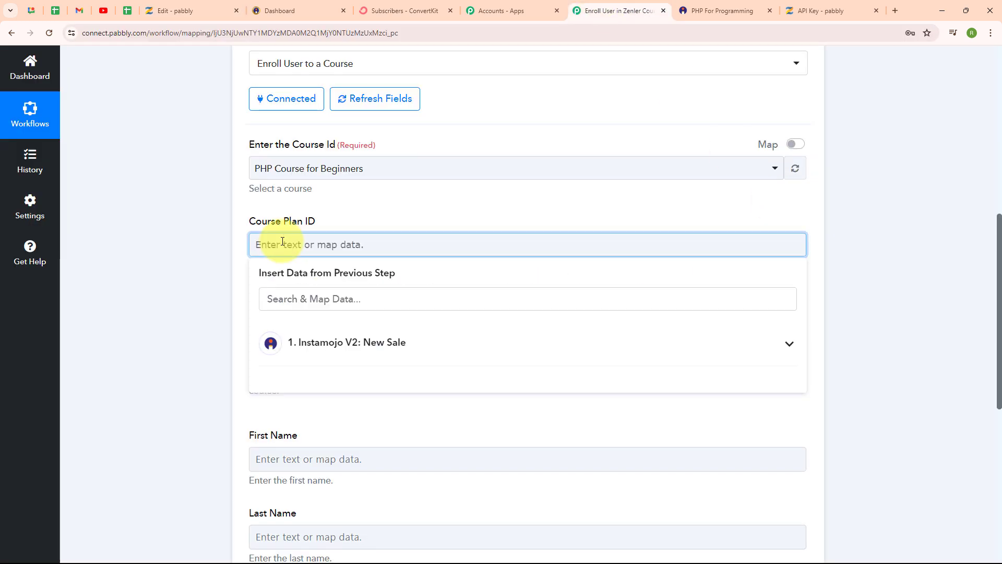
key("ctrl+v")
left_click(211, 261)
Map the Buyer Email from the Instamojo New Sale trigger to the Zenler action's Email Address field.
scroll(802, 297, "down", 2)
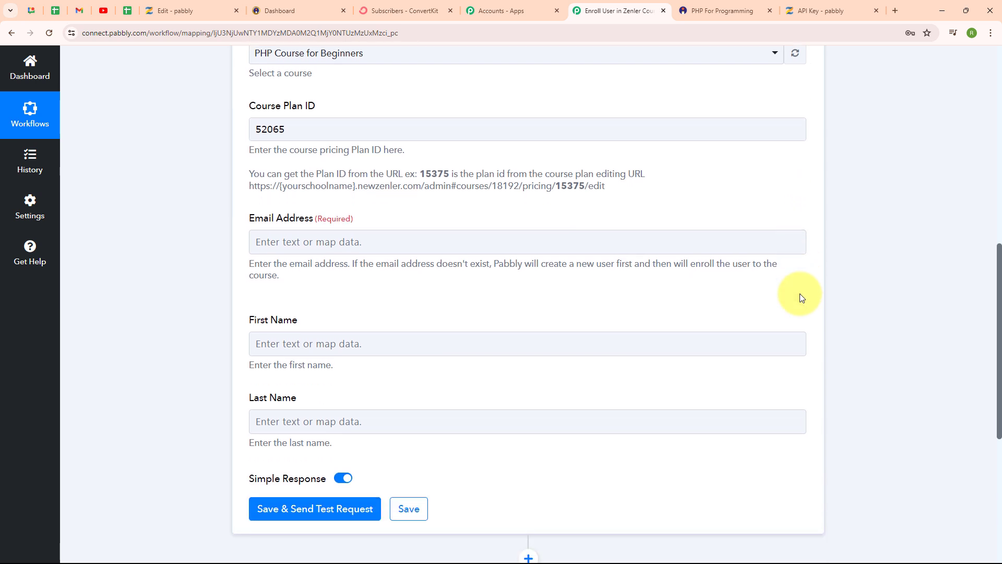
scroll(802, 297, "down", 1)
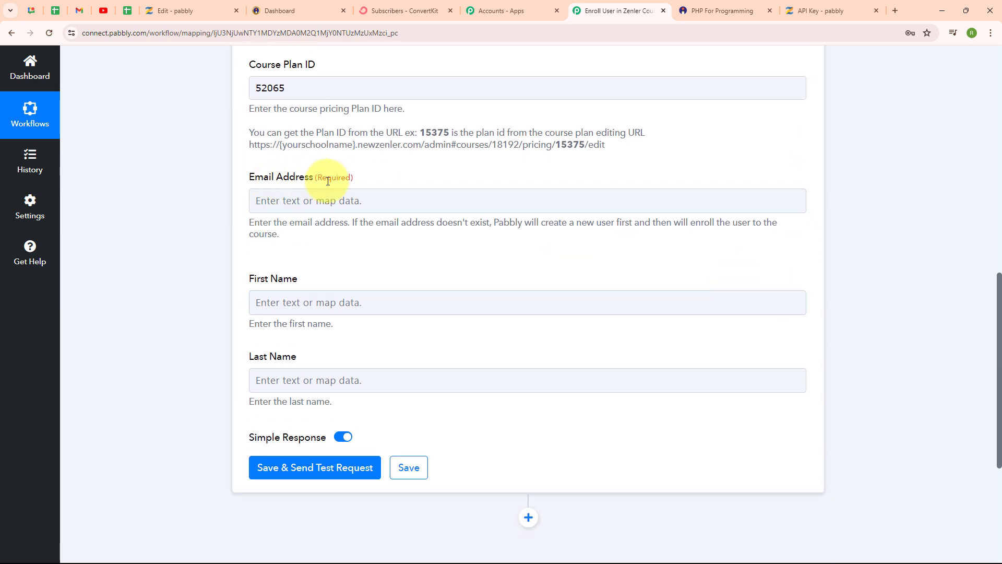
left_click(277, 197)
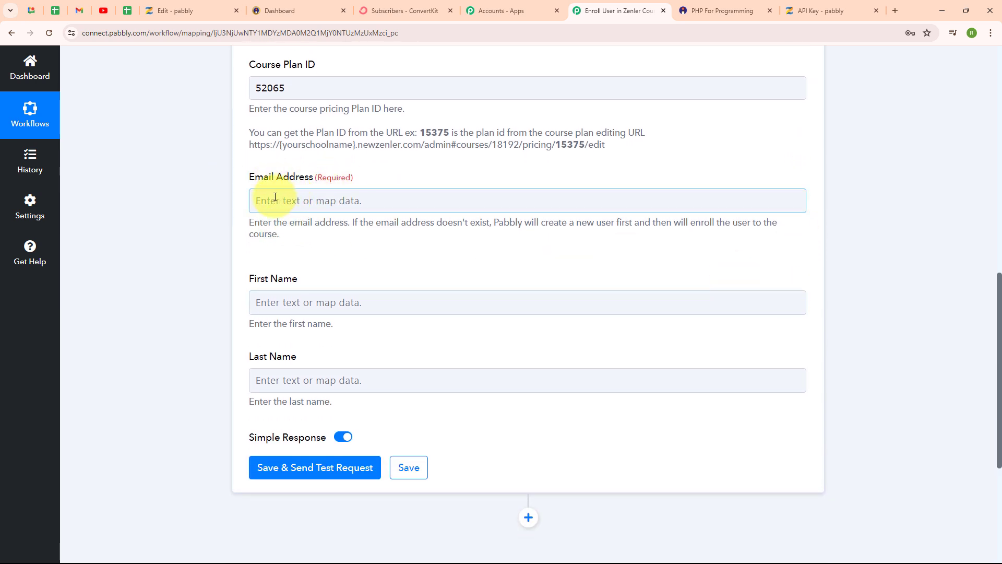
left_click(275, 197)
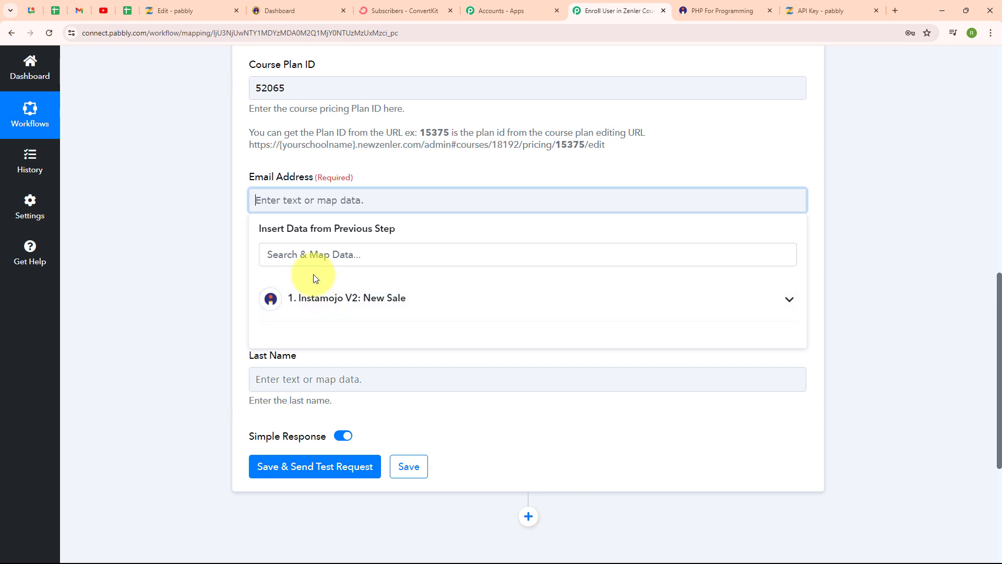
left_click(305, 256)
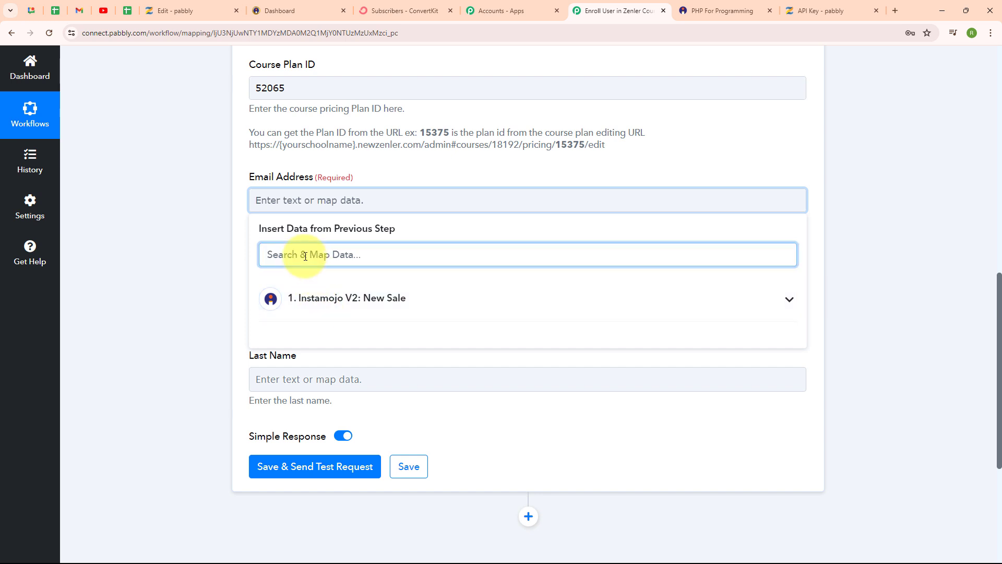
type("@")
left_click(334, 337)
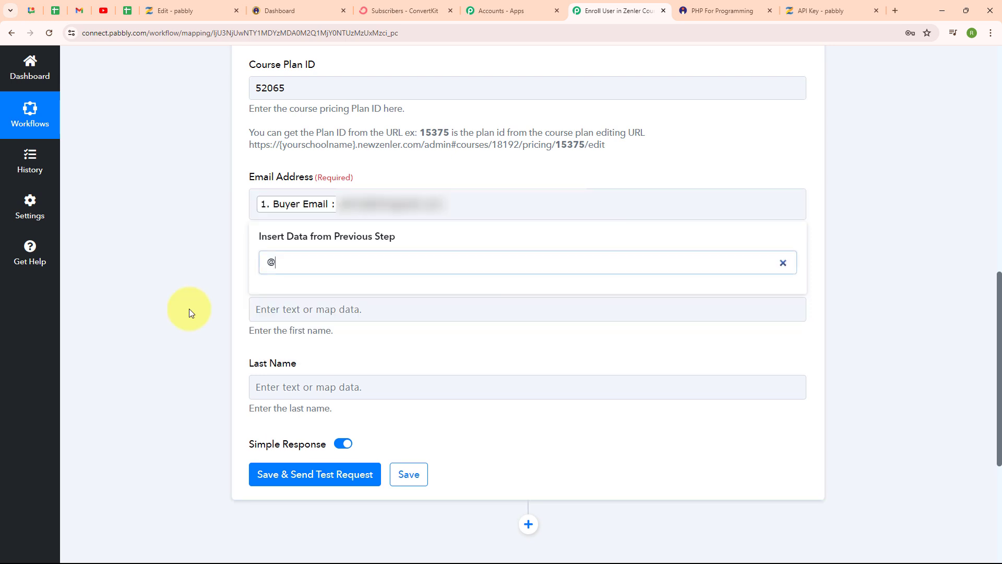
left_click(189, 308)
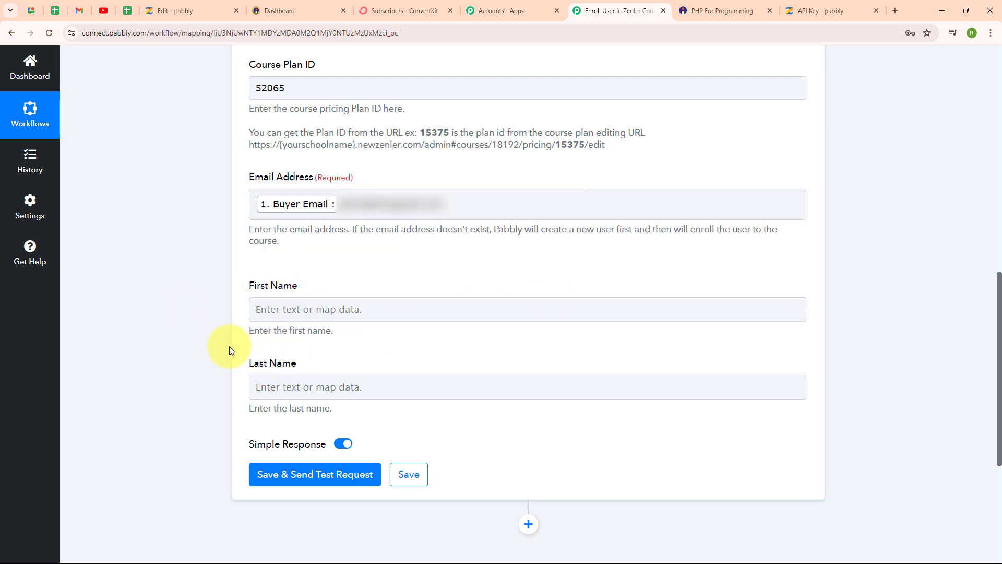
Search the Instamojo sale data for name values that could be mapped to First Name.
left_click(321, 308)
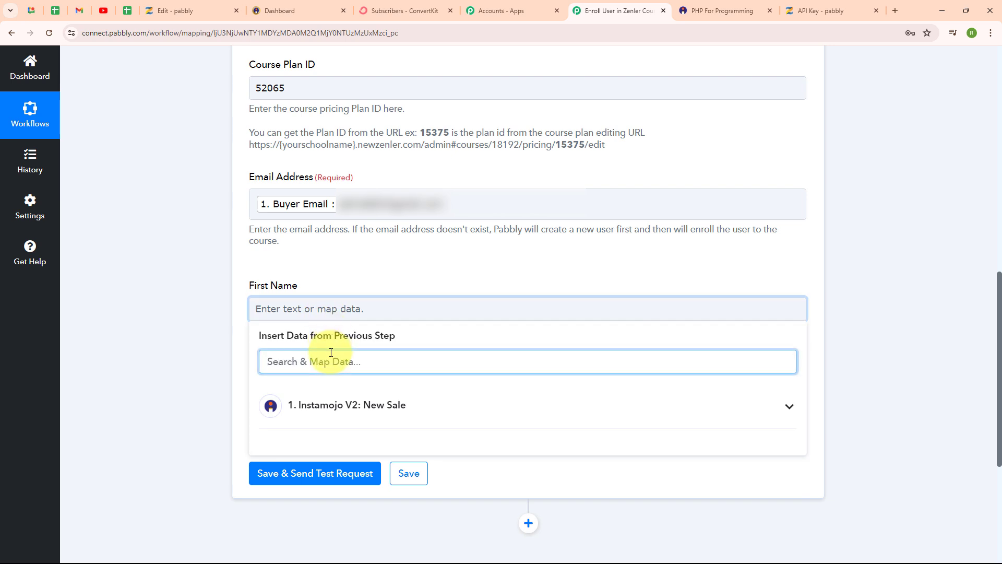
type("Nam")
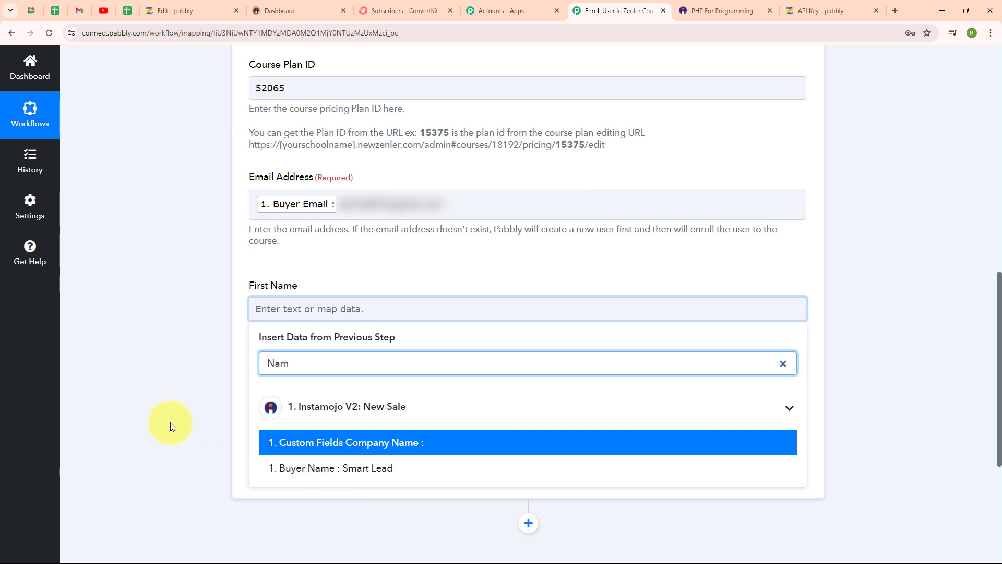
left_click(166, 408)
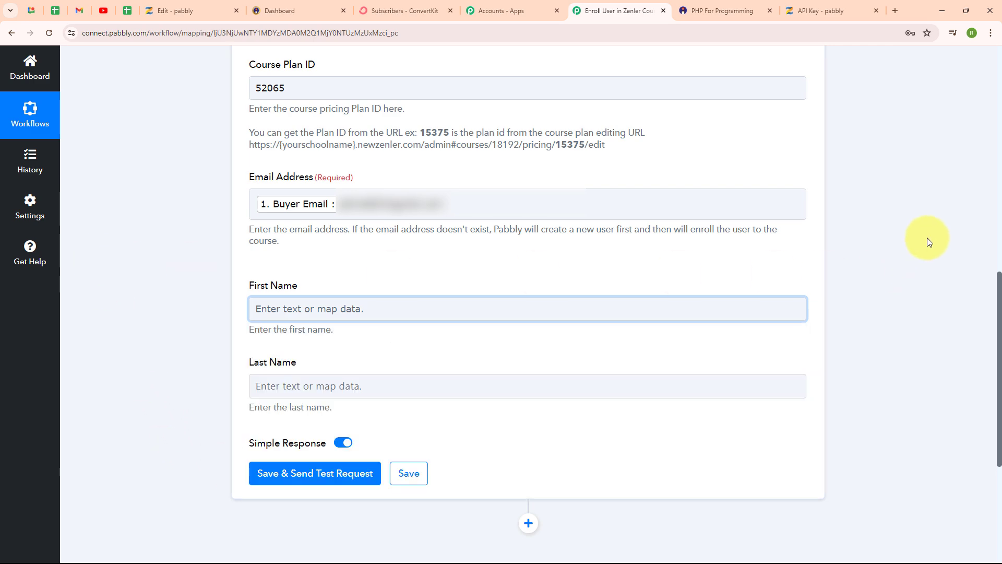
Insert a Text Formatter (Pabbly) action with the Split Text event between the Instamojo trigger and the Zenler action.
scroll(927, 241, "up", 10)
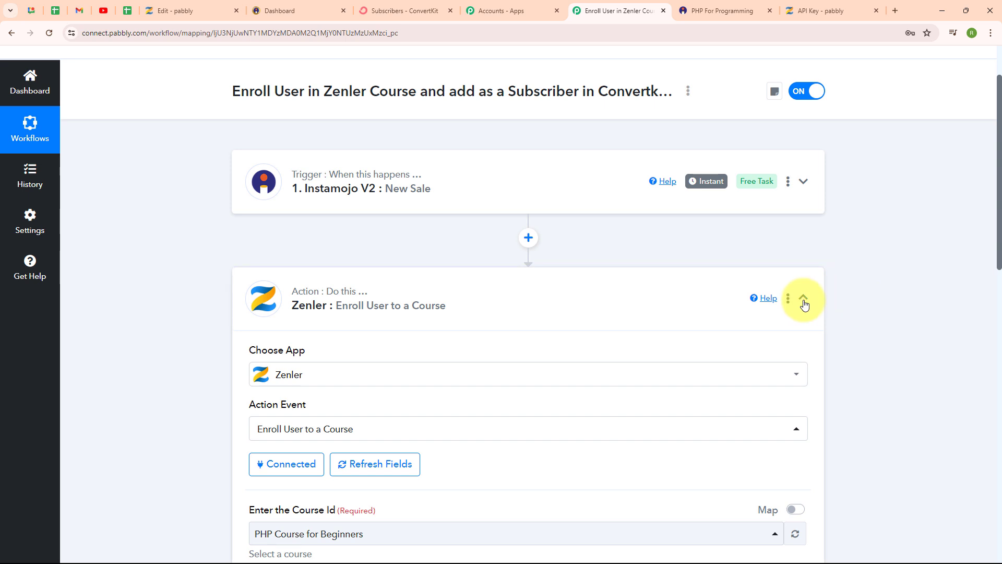
left_click(803, 302)
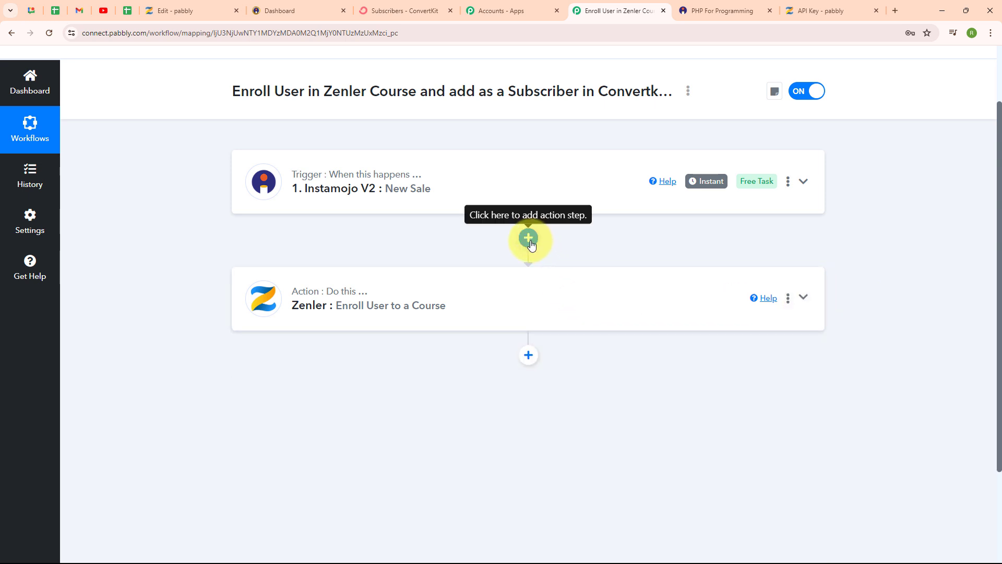
left_click(529, 239)
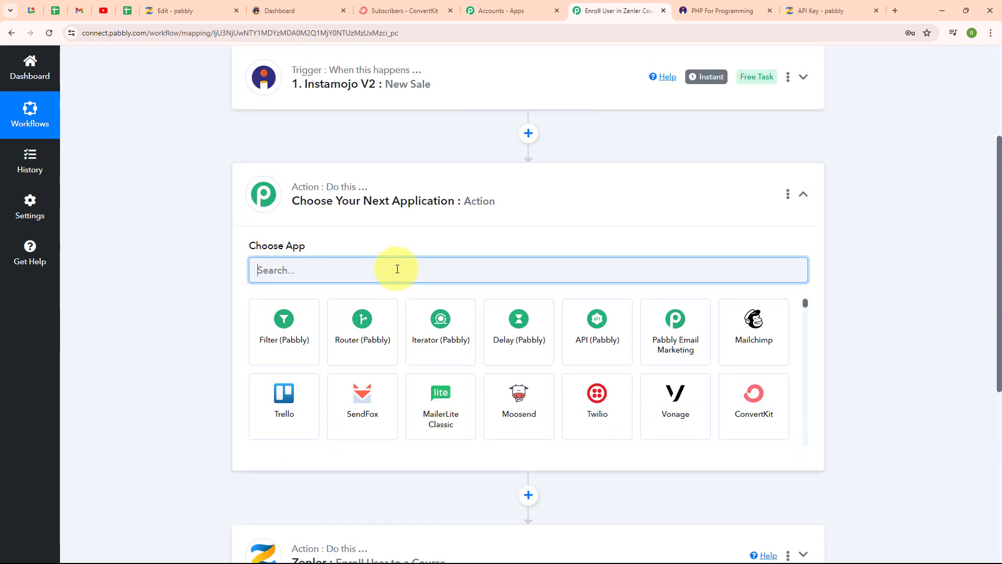
type("tex")
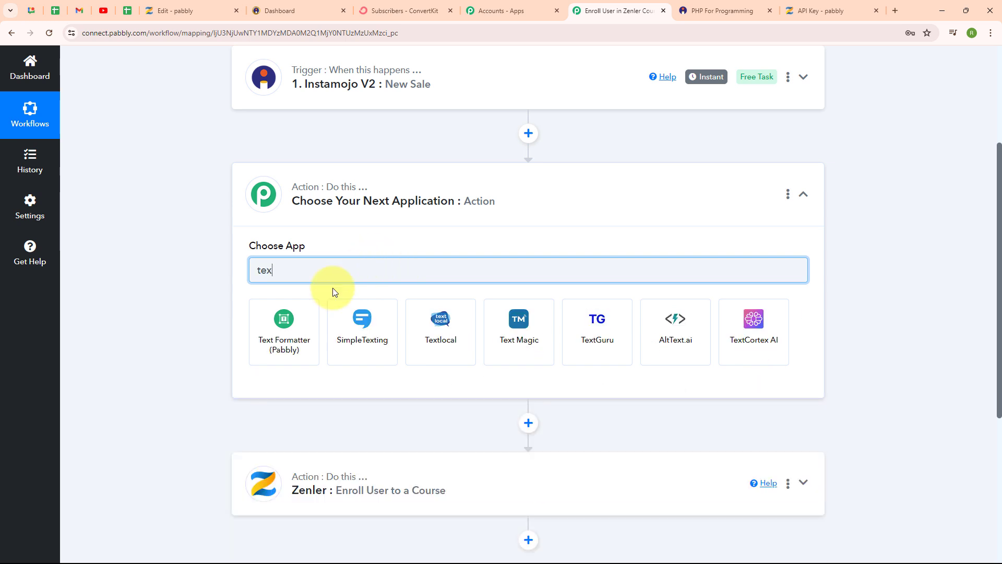
left_click(266, 328)
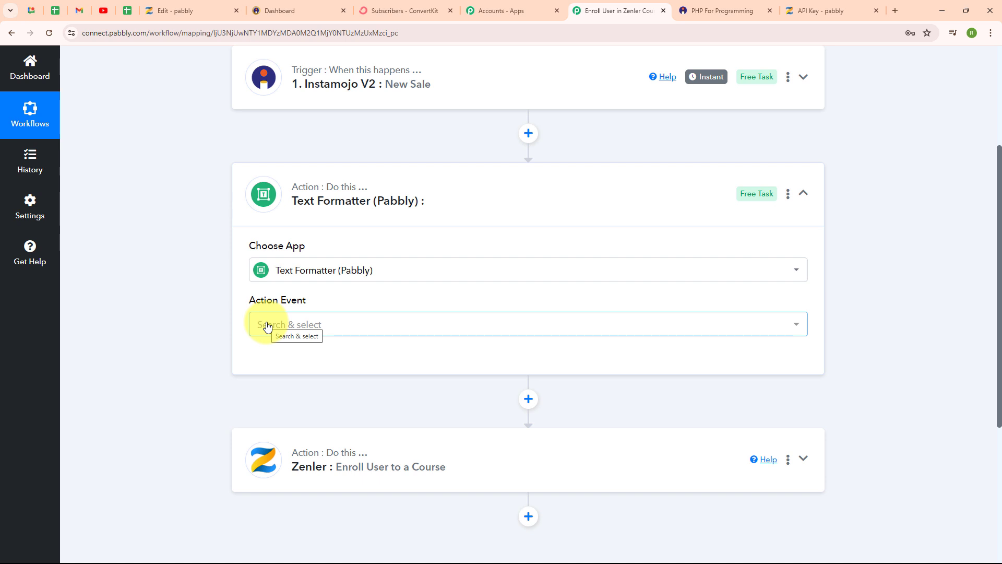
left_click(331, 326)
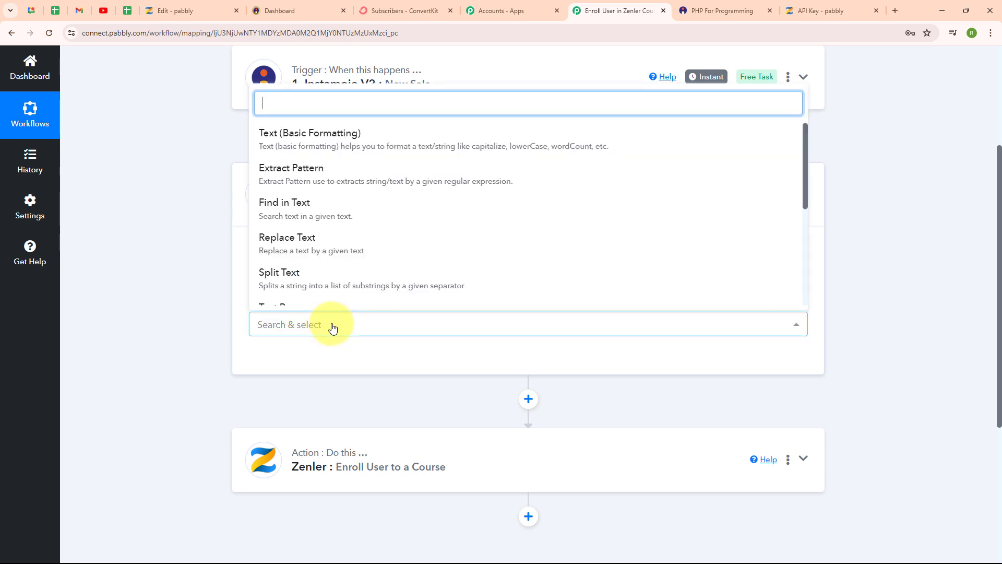
left_click(316, 285)
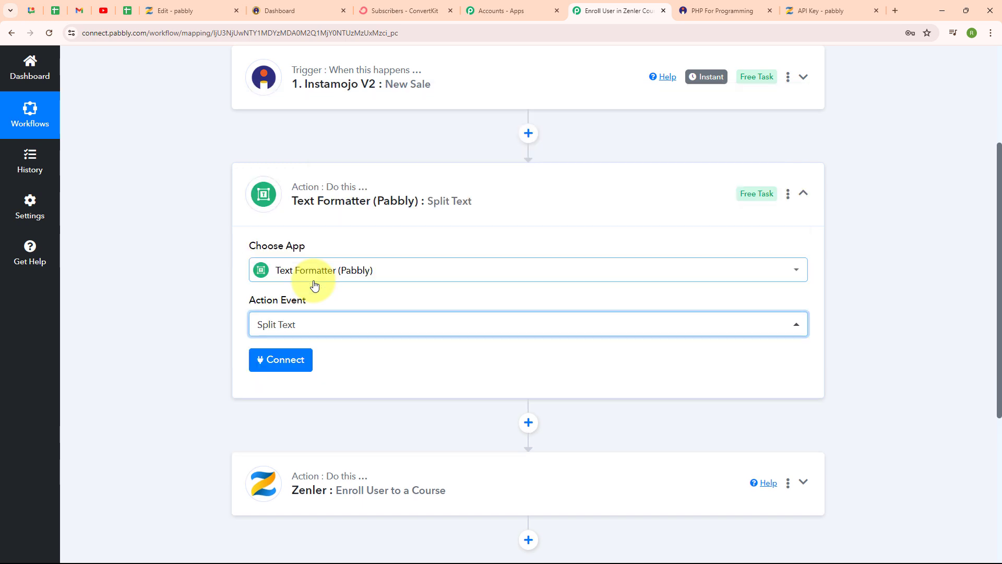
left_click(335, 319)
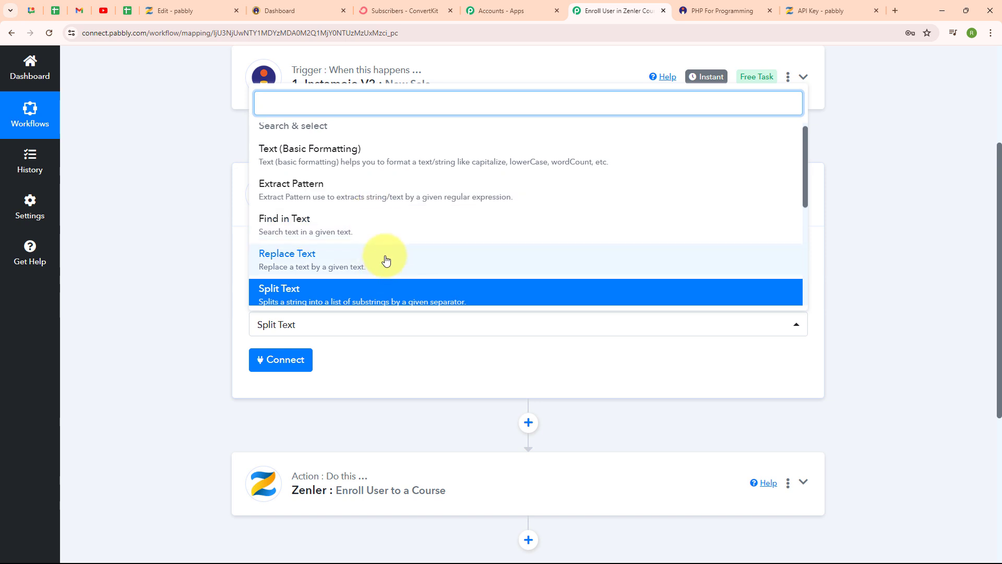
scroll(386, 259, "down", 2)
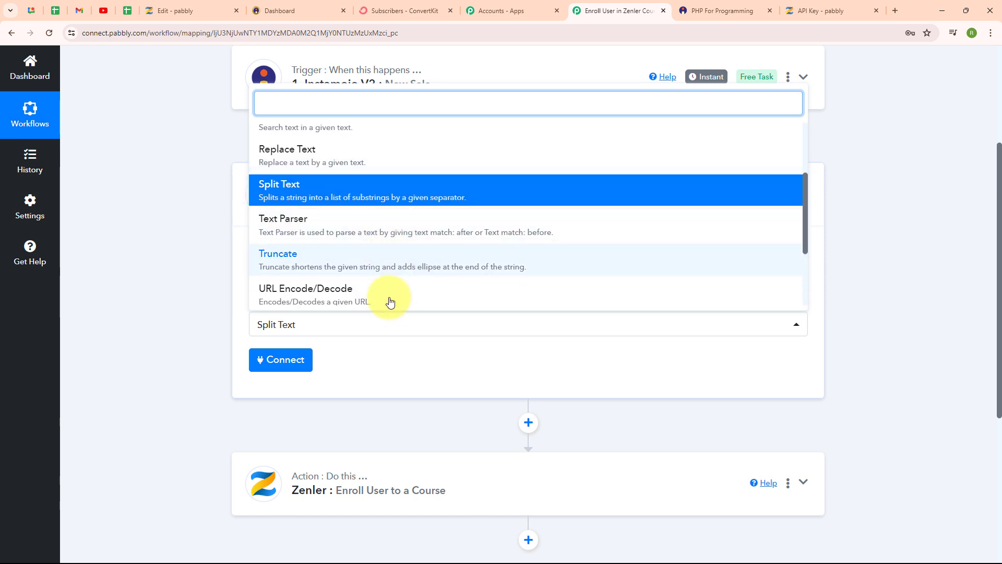
scroll(409, 255, "down", 2)
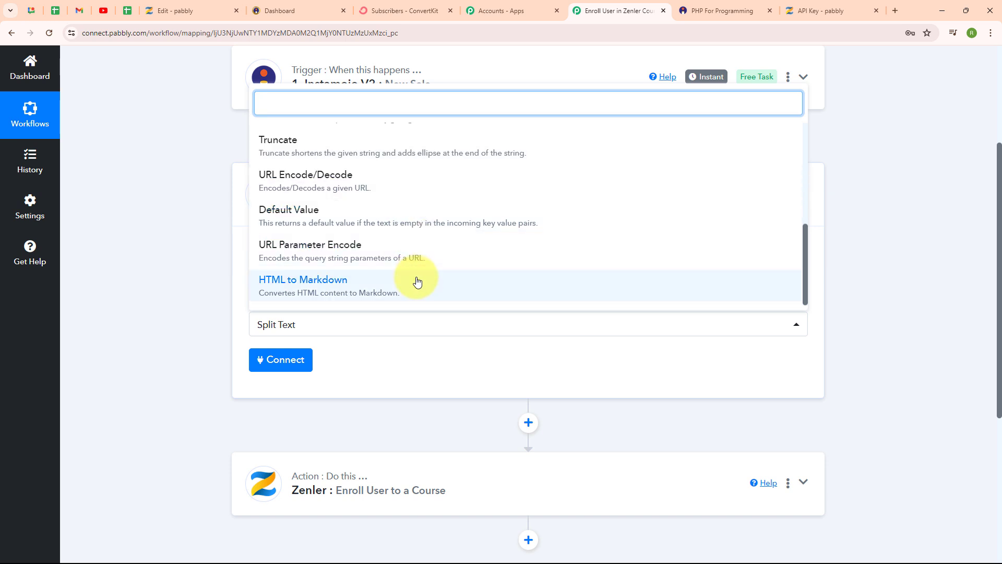
scroll(421, 249, "down", 2)
left_click(174, 234)
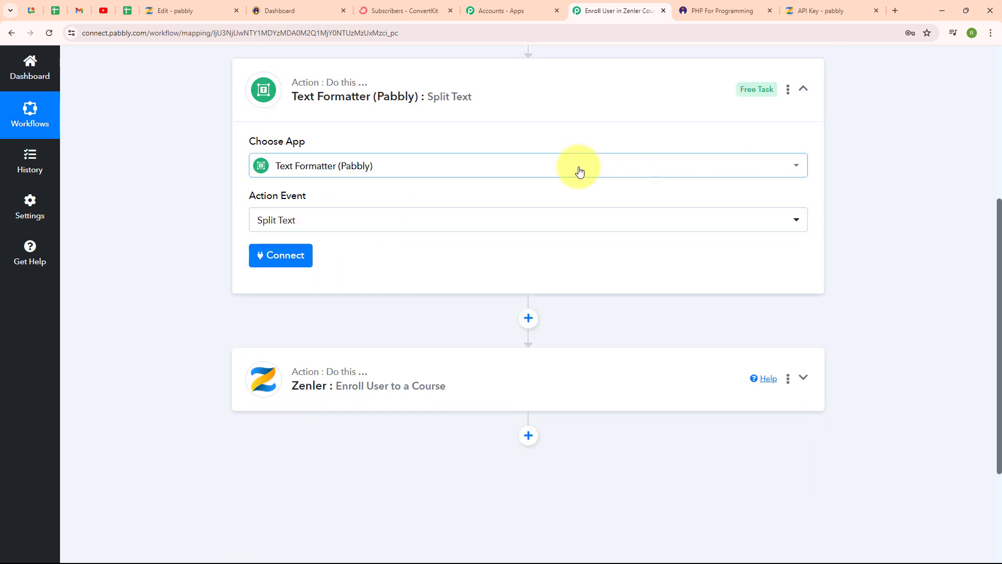
scroll(282, 271, "up", 1)
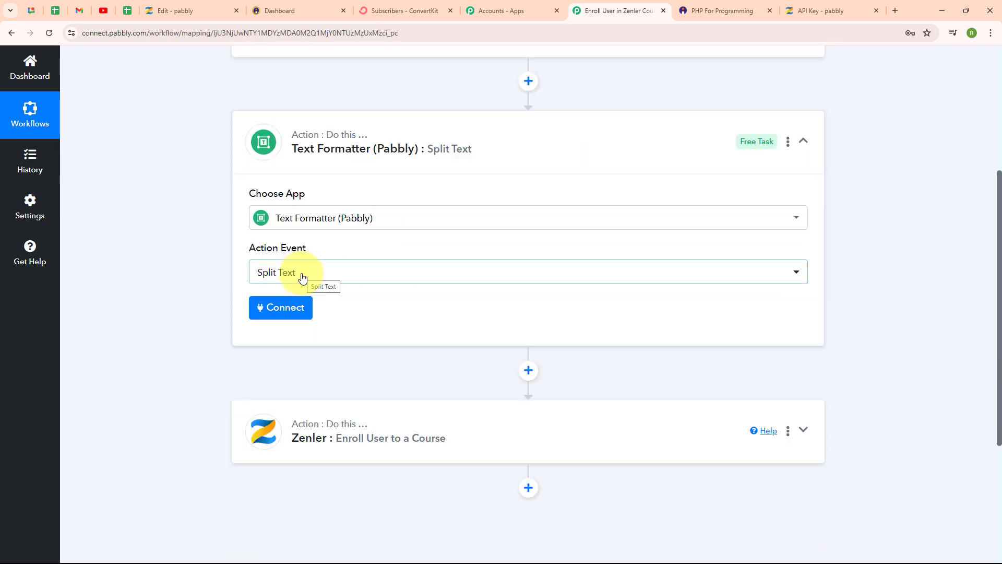
Connect the Text Formatter action and map the Instamojo Buyer Name into its Text to Split field.
left_click(297, 313)
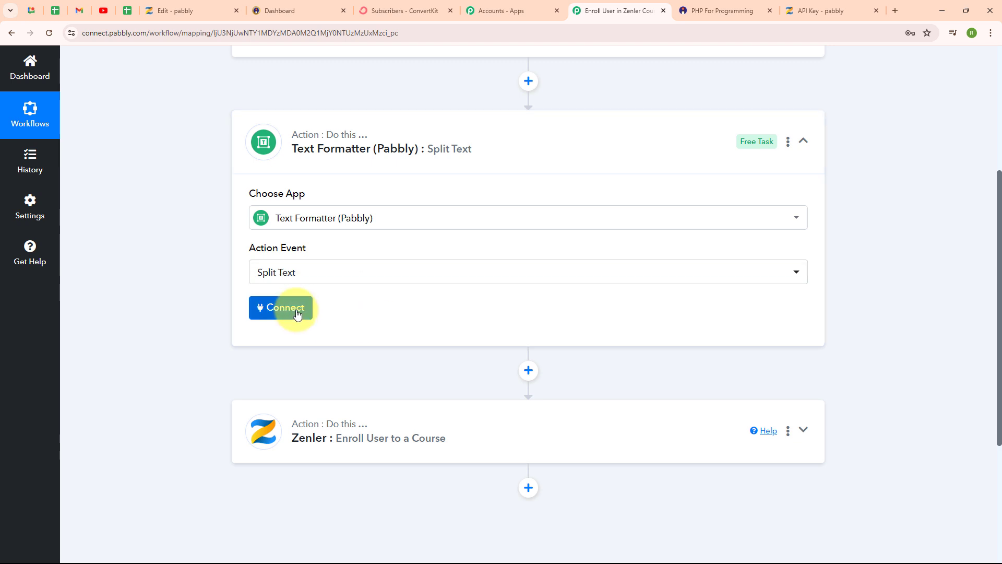
scroll(700, 307, "down", 3)
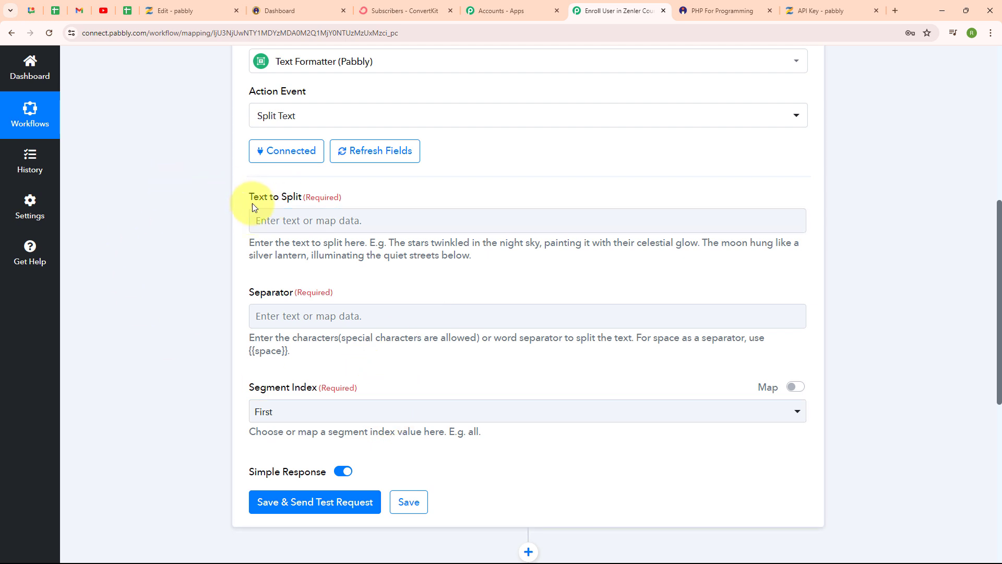
left_click(292, 215)
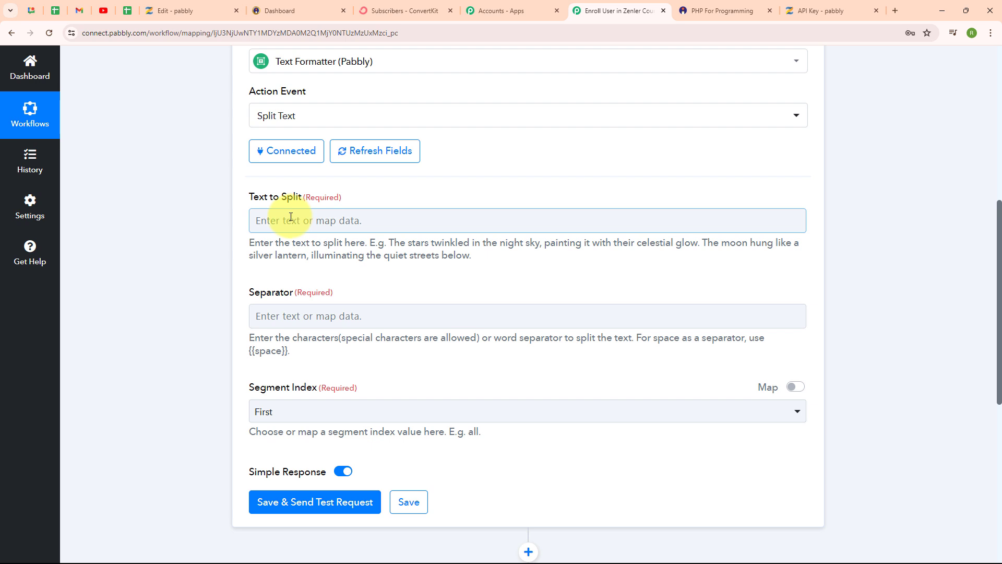
left_click(284, 225)
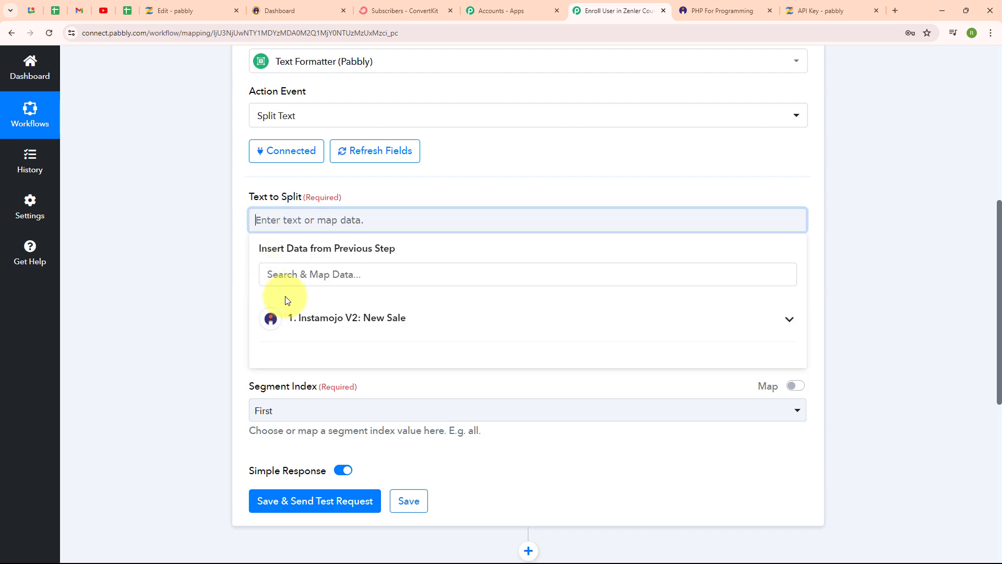
left_click(350, 275)
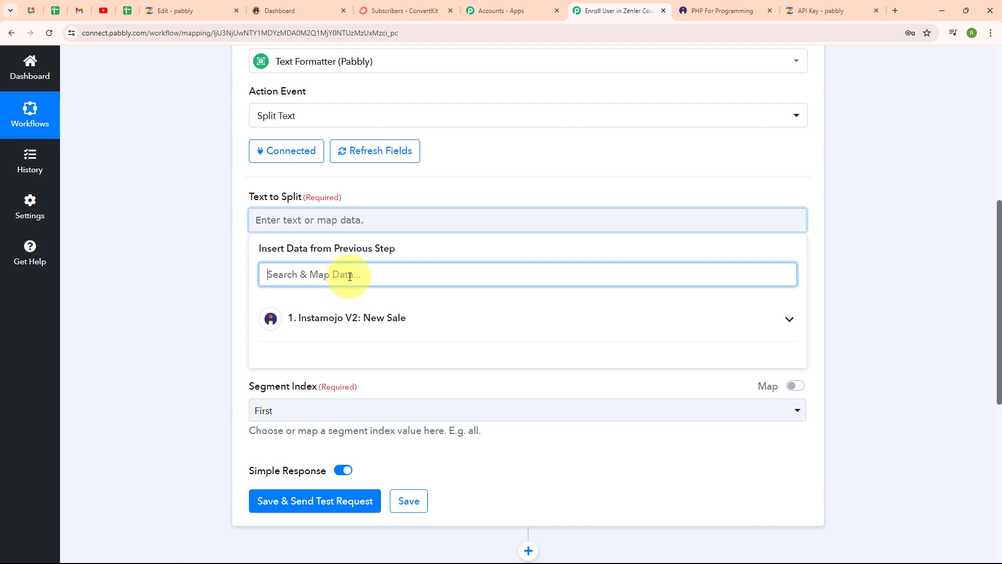
type("Name")
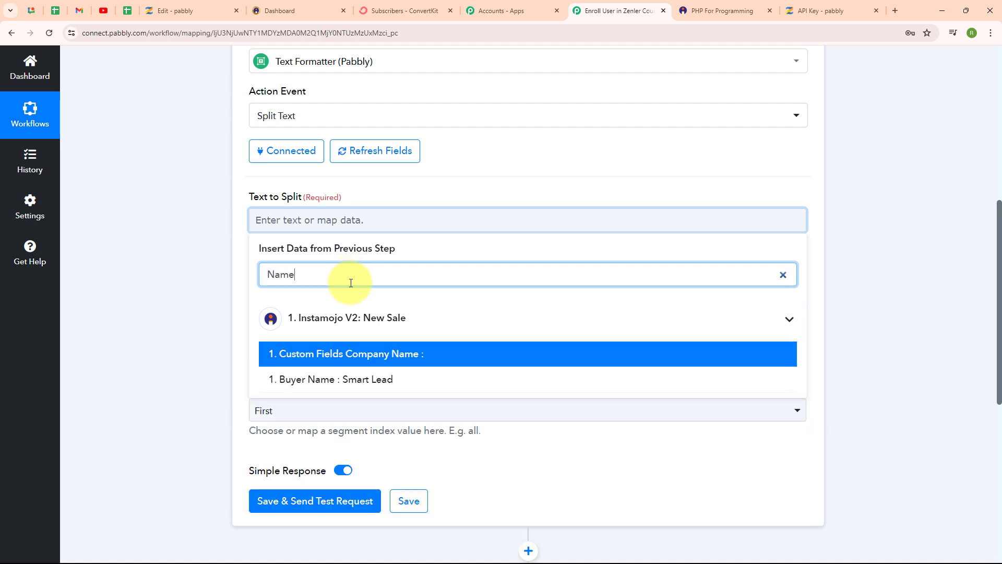
left_click(364, 380)
left_click(150, 346)
Set the Text Formatter's Separator to {{space}}.
scroll(598, 300, "down", 1)
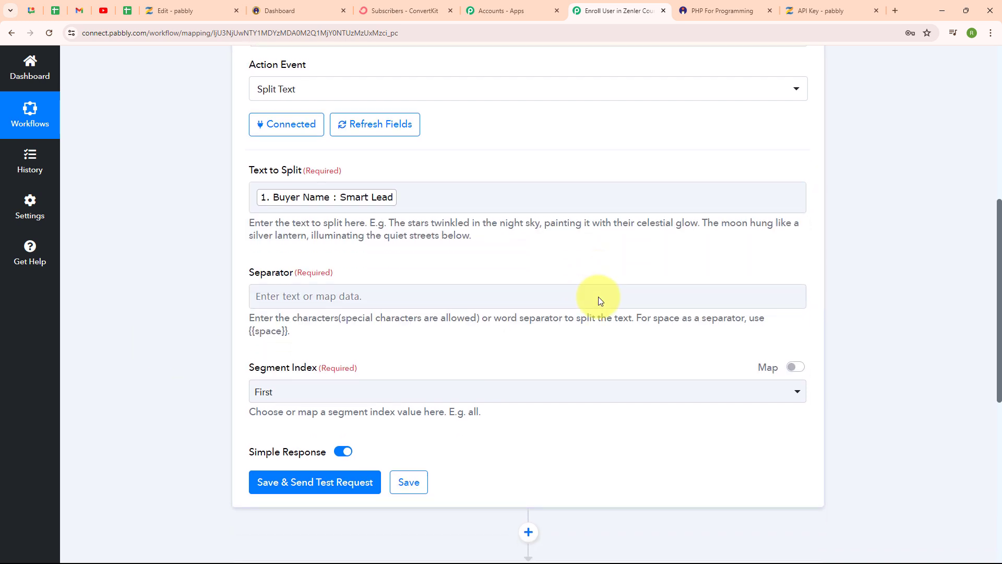
scroll(599, 301, "down", 1)
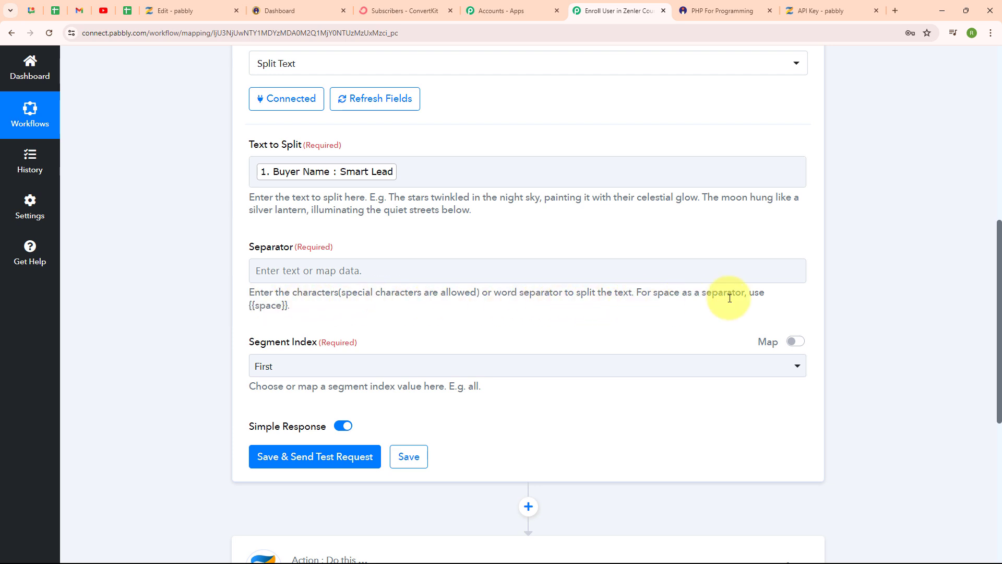
double_click(279, 305)
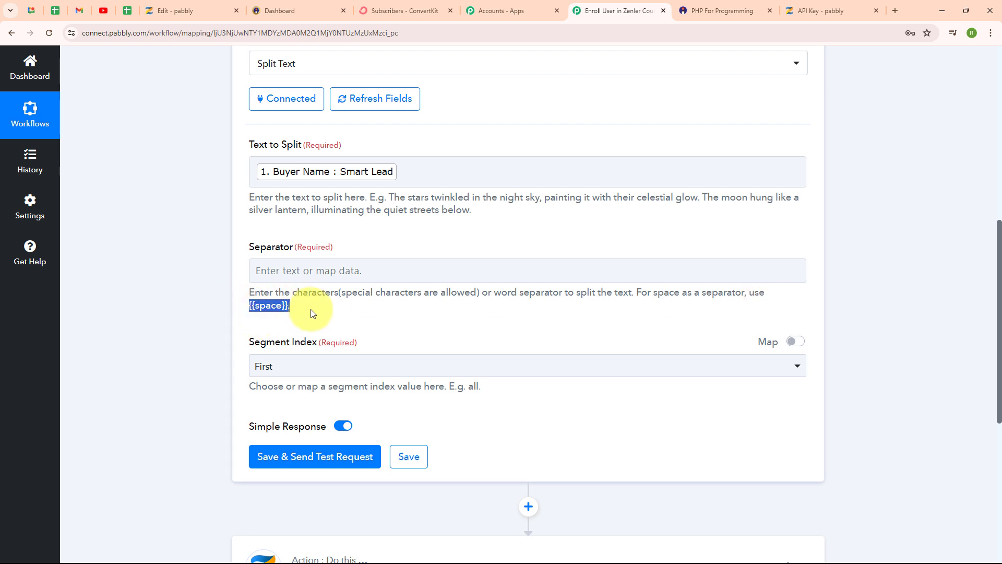
left_click(274, 291)
left_click(279, 266)
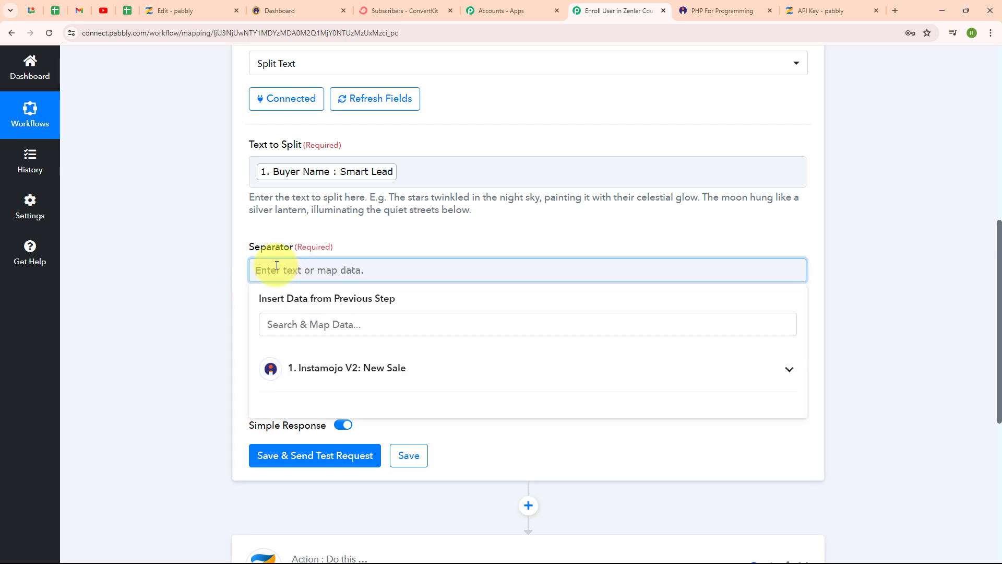
type("{{space}}")
left_click(197, 285)
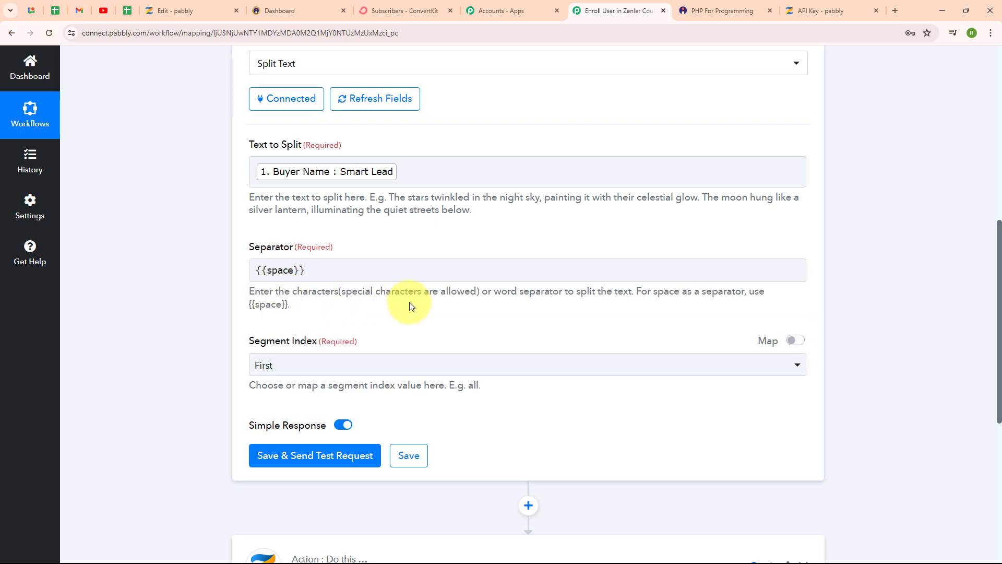
Set the Segment Index to All, then save and test the Split Text action, checking the split name parts in its response.
scroll(365, 302, "down", 1)
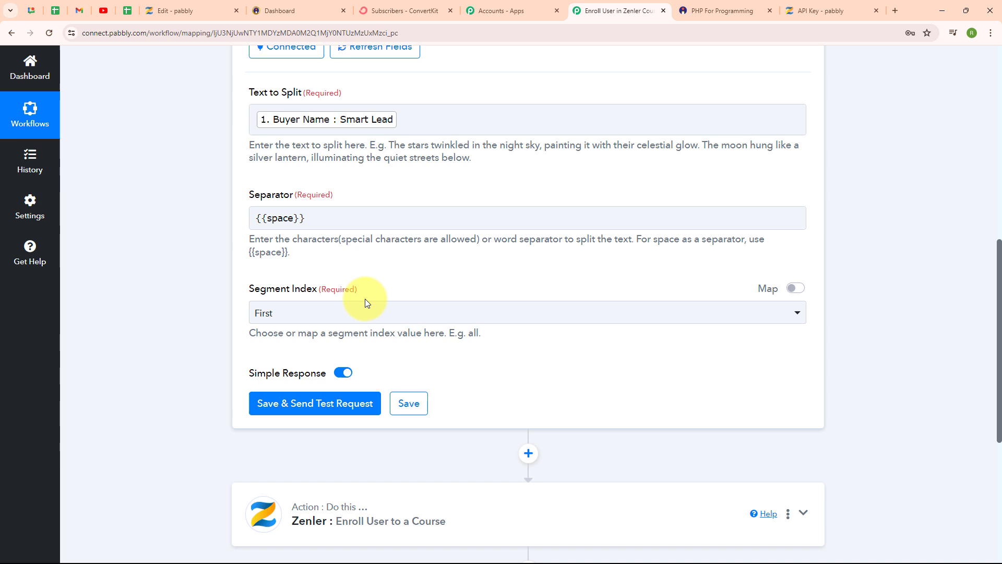
left_click(330, 313)
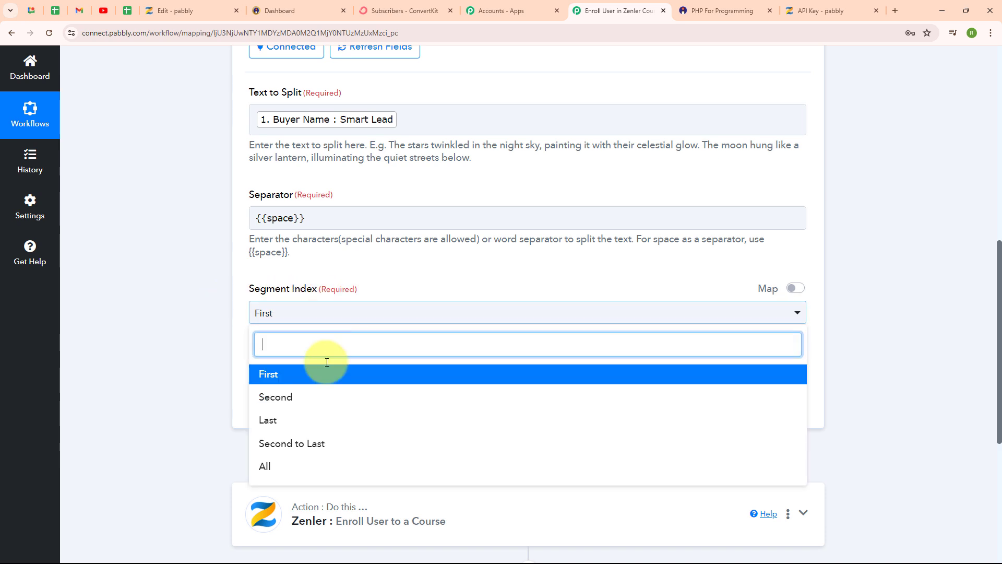
left_click(307, 476)
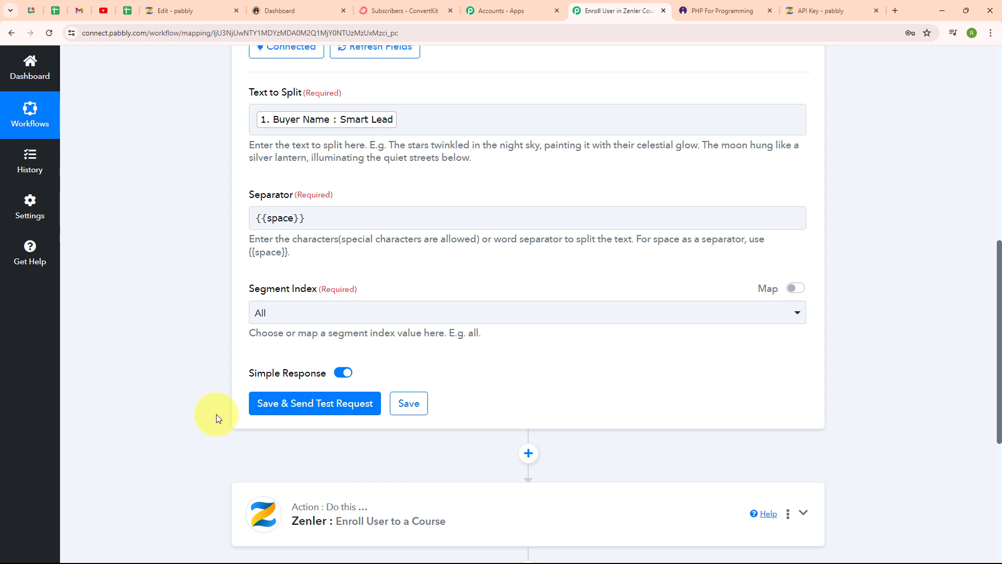
left_click(321, 412)
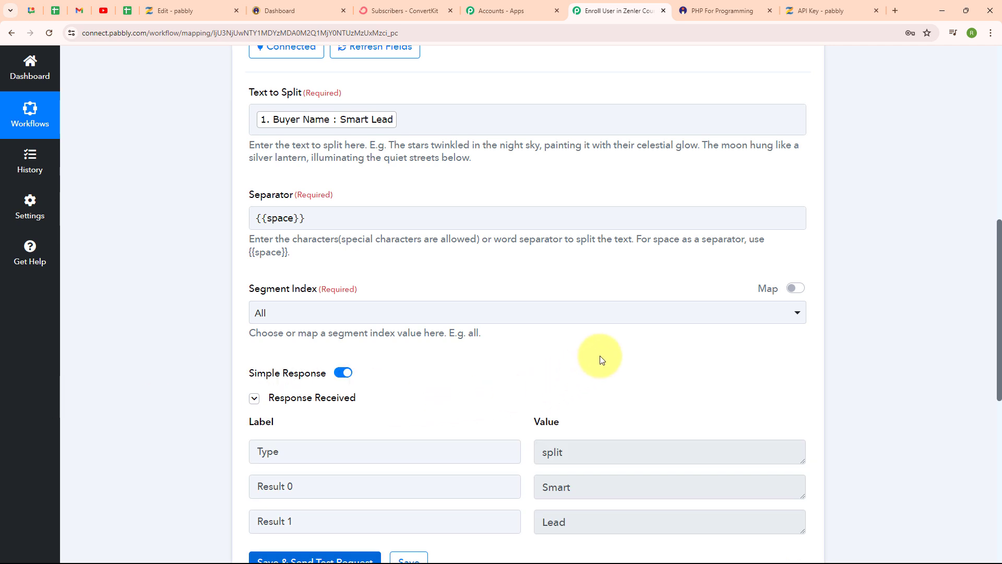
scroll(601, 359, "down", 2)
left_click(600, 381)
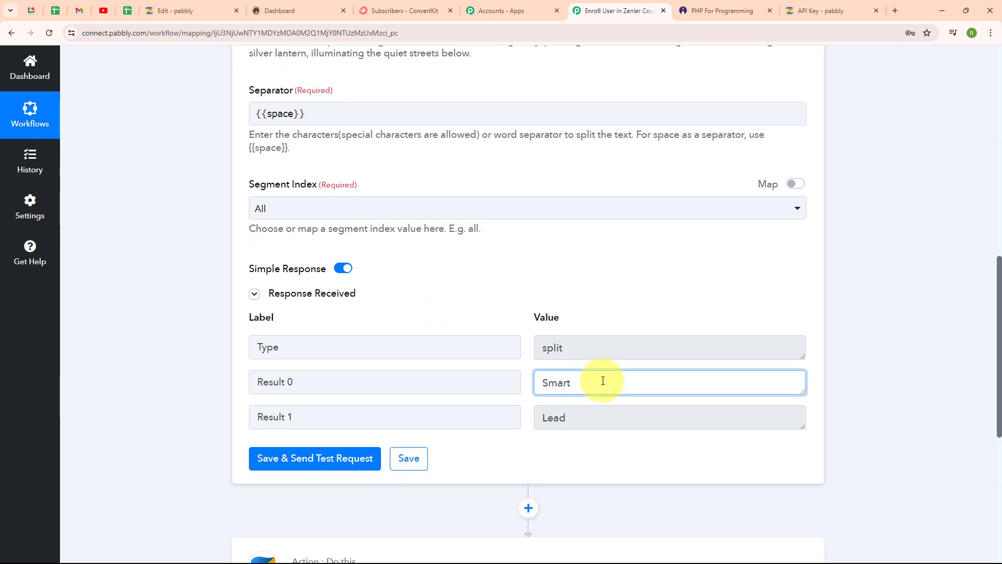
double_click(570, 384)
double_click(585, 424)
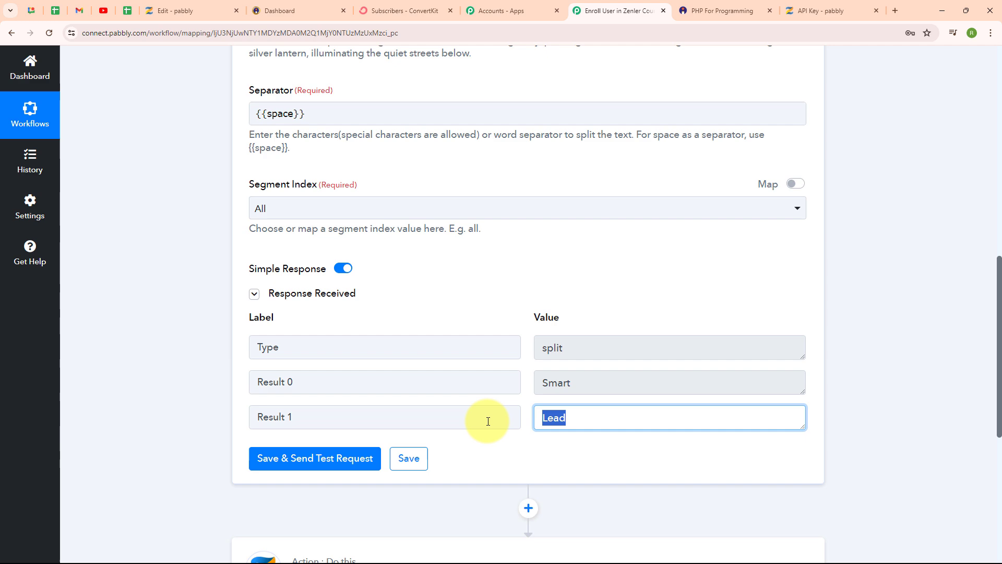
left_click(439, 277)
Collapse the Text Formatter action and map its Result 0 value to the Zenler action's First Name field.
scroll(866, 157, "up", 3)
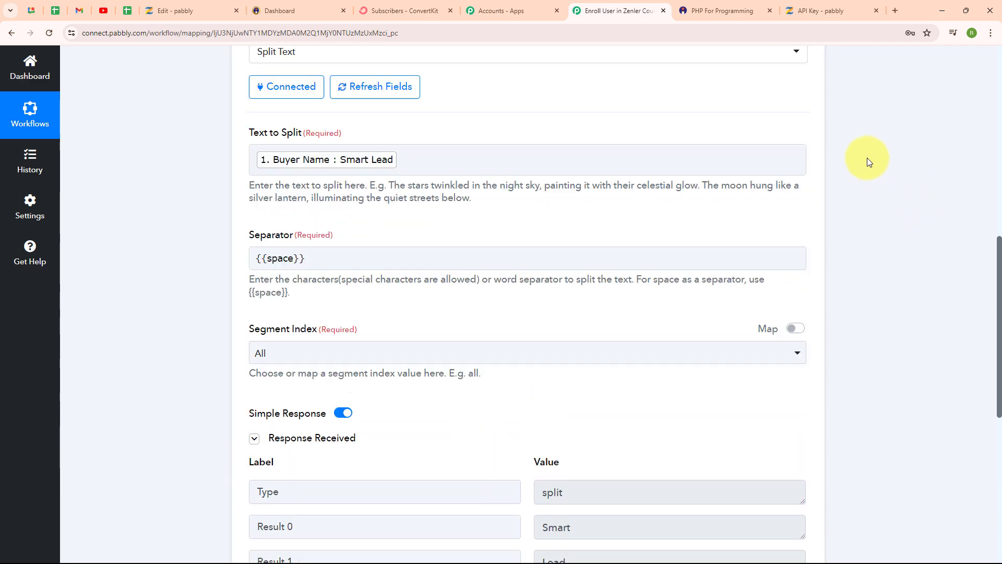
scroll(867, 157, "up", 5)
left_click(804, 196)
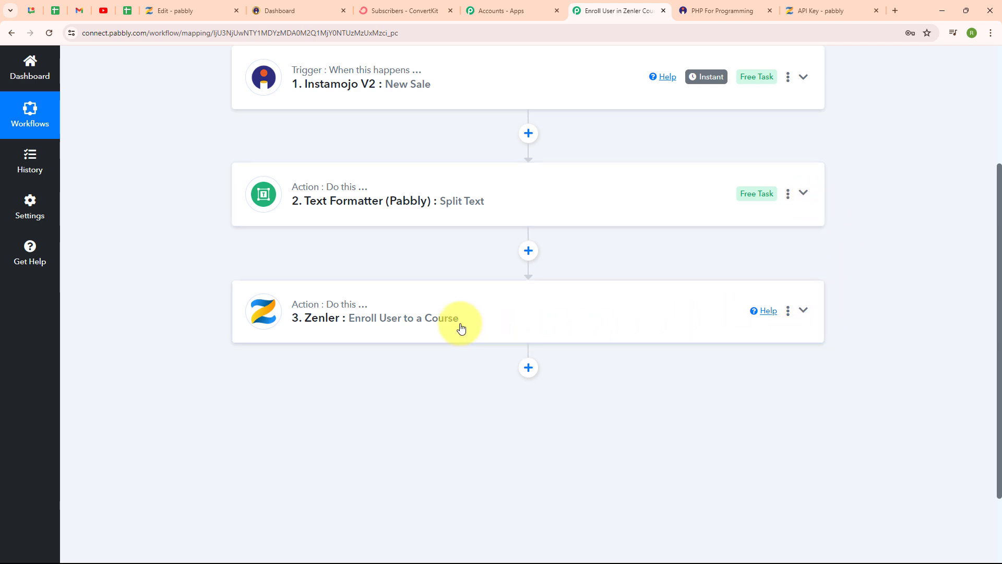
left_click(460, 327)
scroll(458, 329, "down", 8)
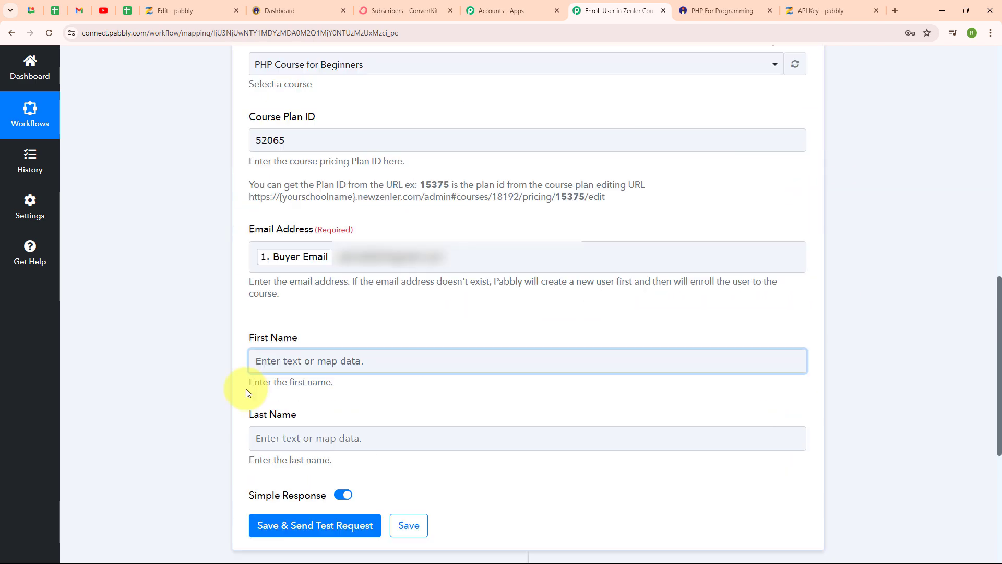
left_click(284, 364)
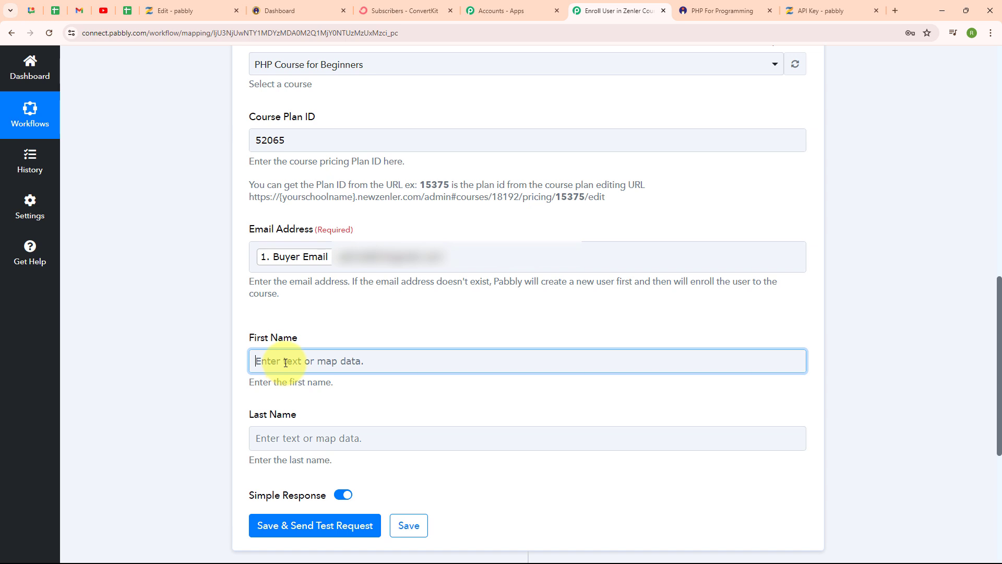
left_click(285, 363)
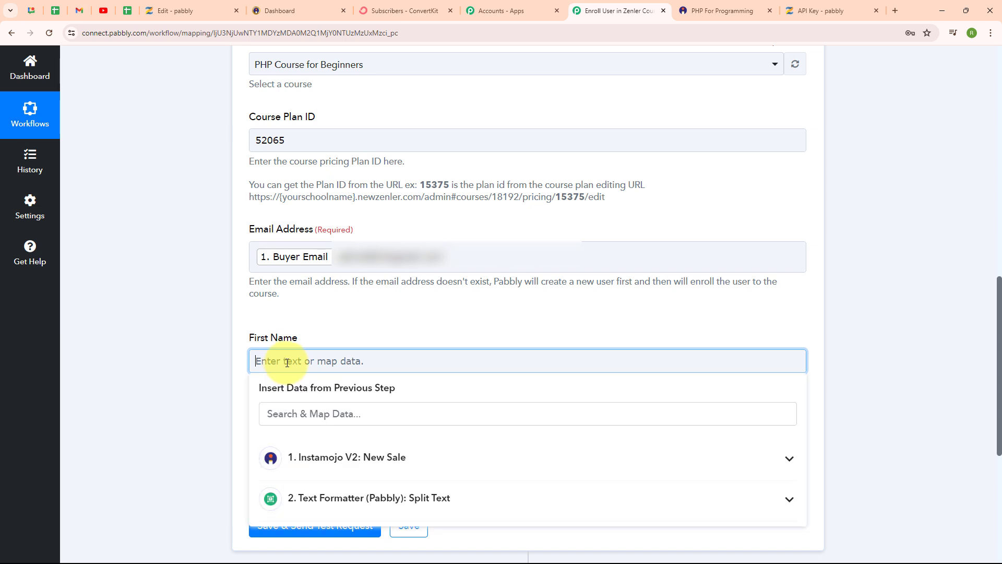
left_click(437, 503)
scroll(519, 467, "down", 1)
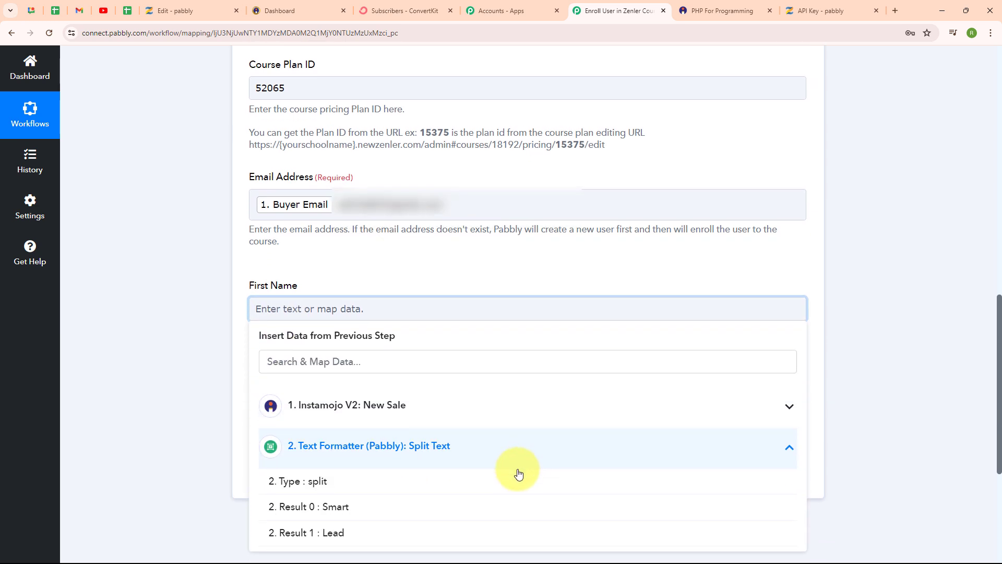
left_click(465, 514)
left_click(210, 471)
Map the Text Formatter's Result 1 value to the Zenler action's Last Name field.
left_click(380, 394)
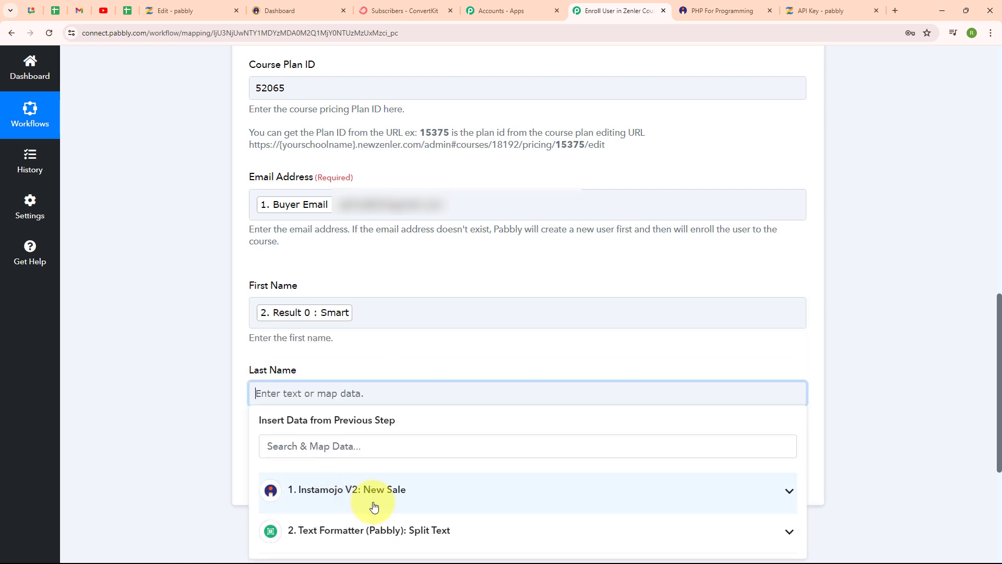
left_click(380, 530)
scroll(403, 521, "down", 2)
left_click(402, 521)
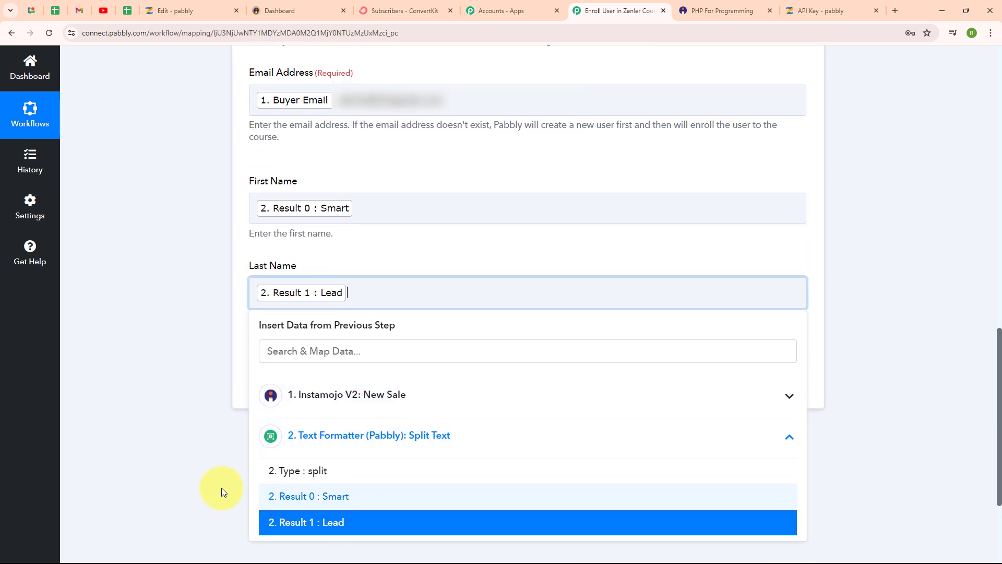
left_click(221, 546)
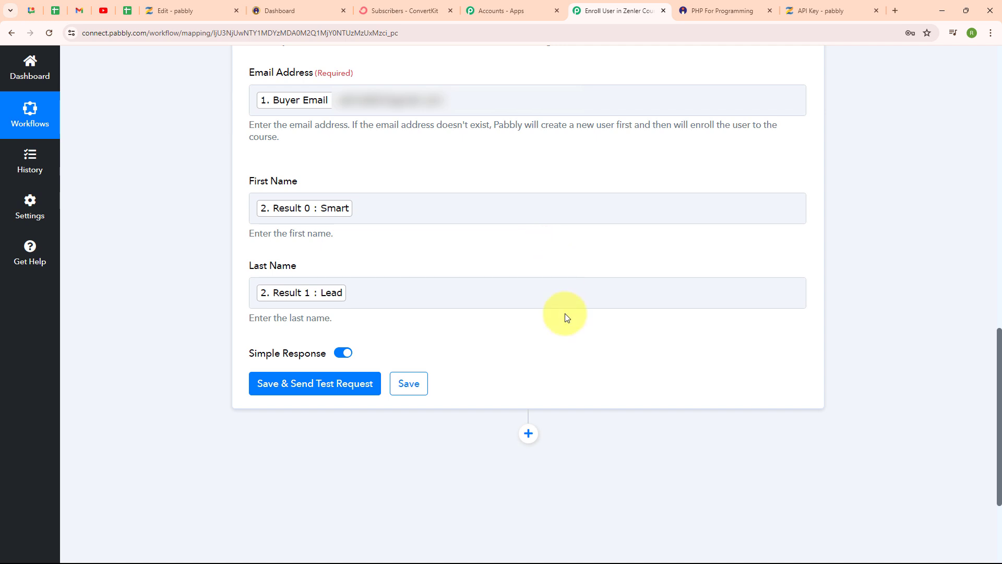
Save the Zenler enrollment action with a test request and check the message in its response.
left_click(290, 395)
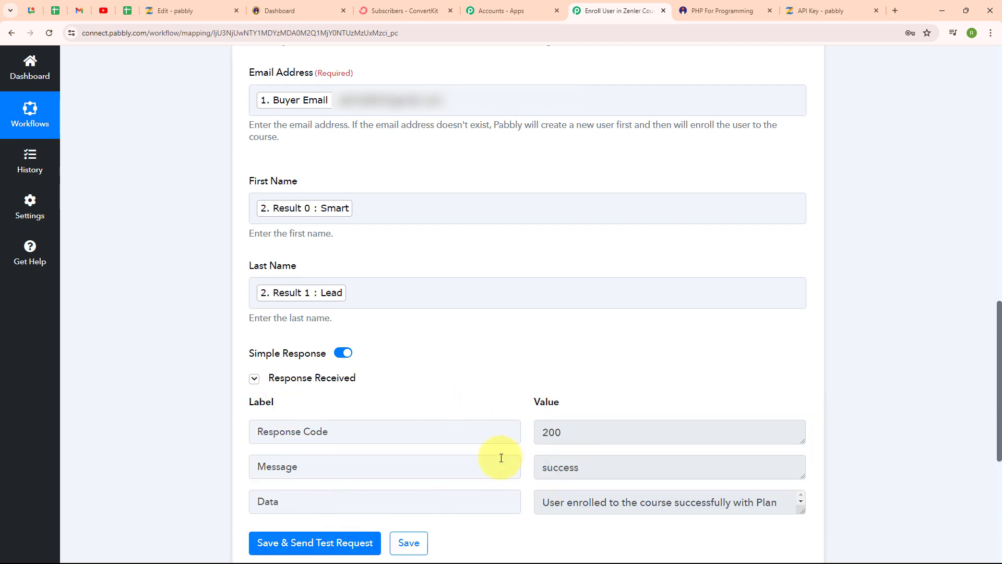
left_click_drag(541, 469, 590, 466)
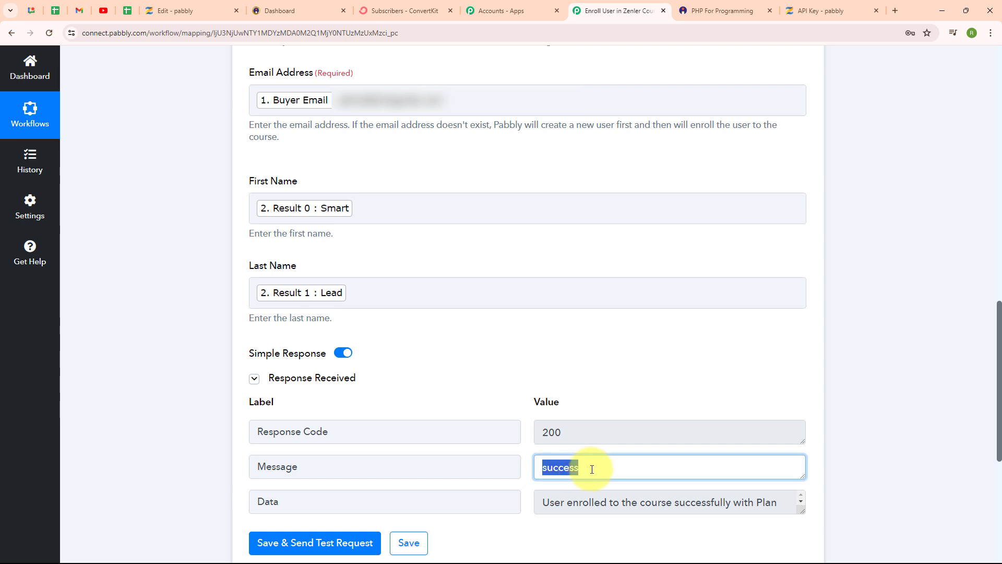
left_click(452, 359)
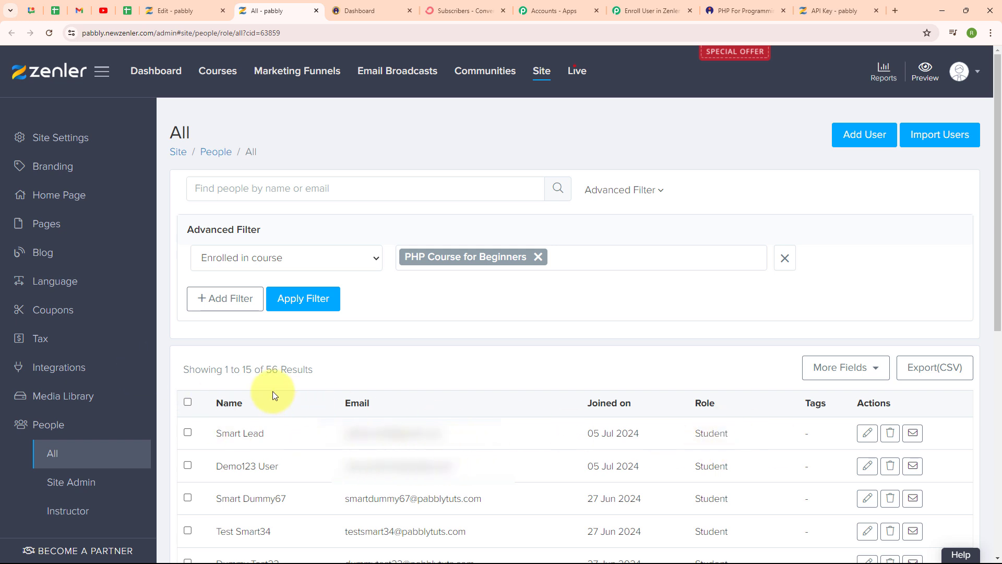
Back in Pabbly Connect, add a ConvertKit action with the Add Subscriber to a Form event after the Zenler action.
left_click(649, 9)
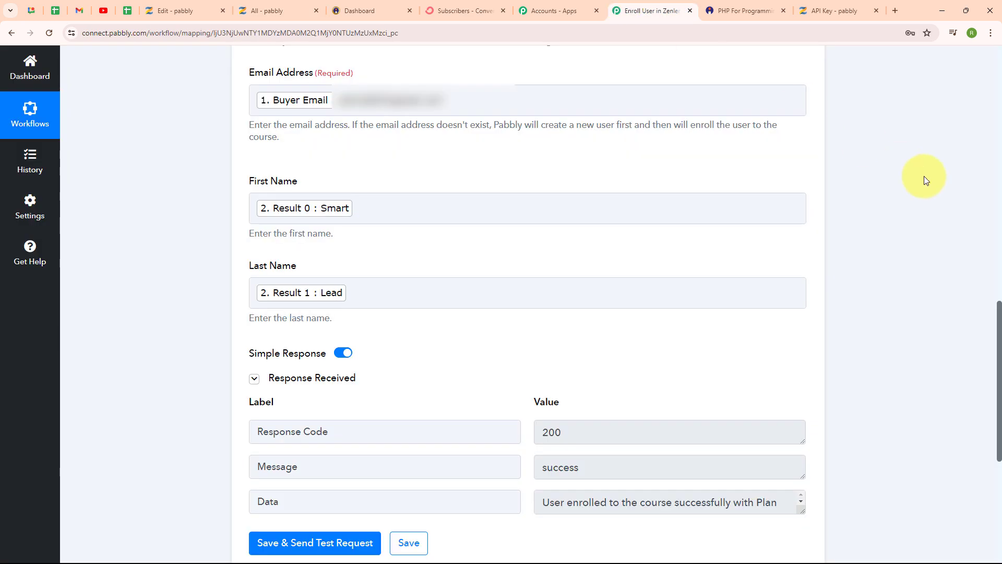
scroll(924, 177, "up", 4)
scroll(925, 176, "up", 9)
left_click(803, 349)
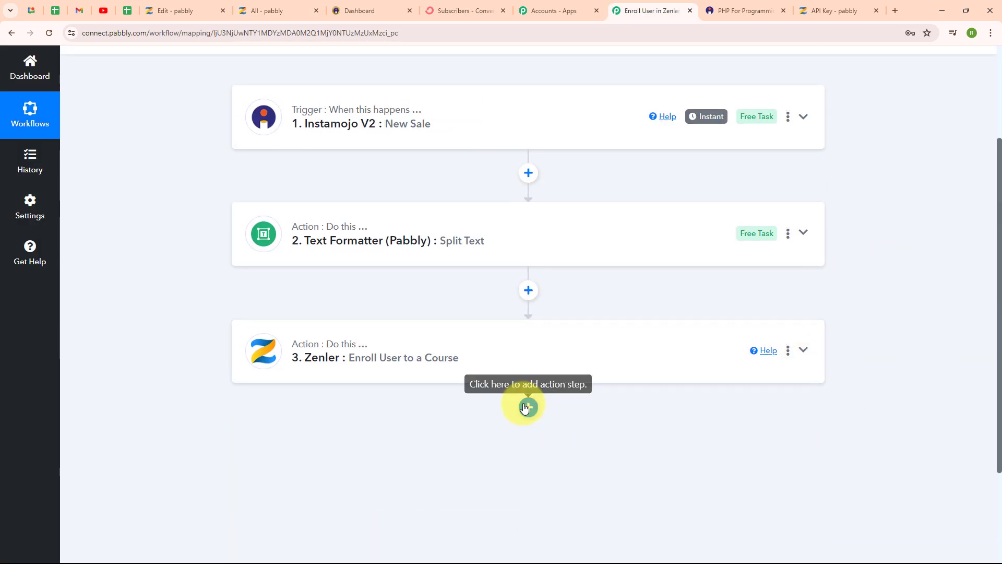
left_click(527, 407)
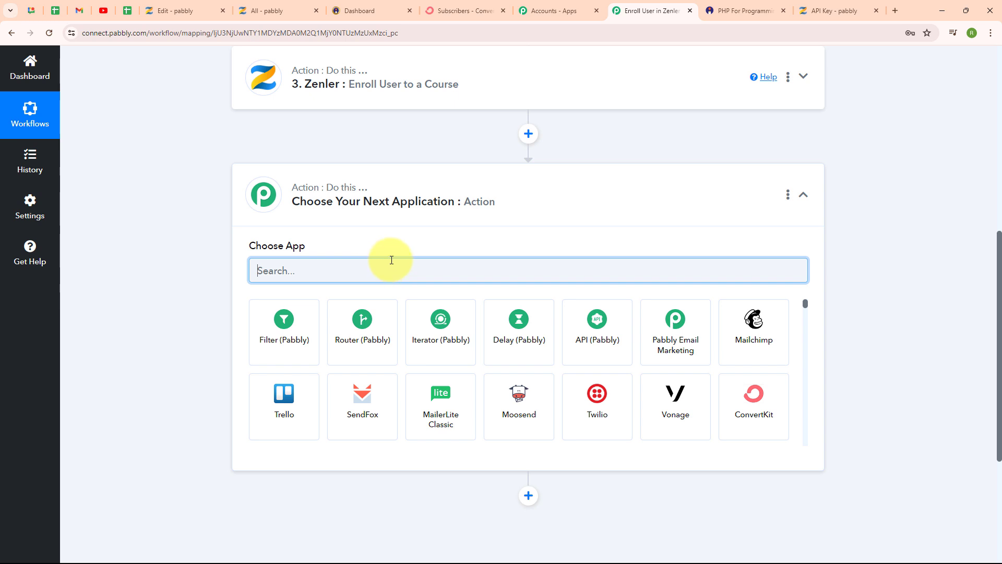
left_click(776, 415)
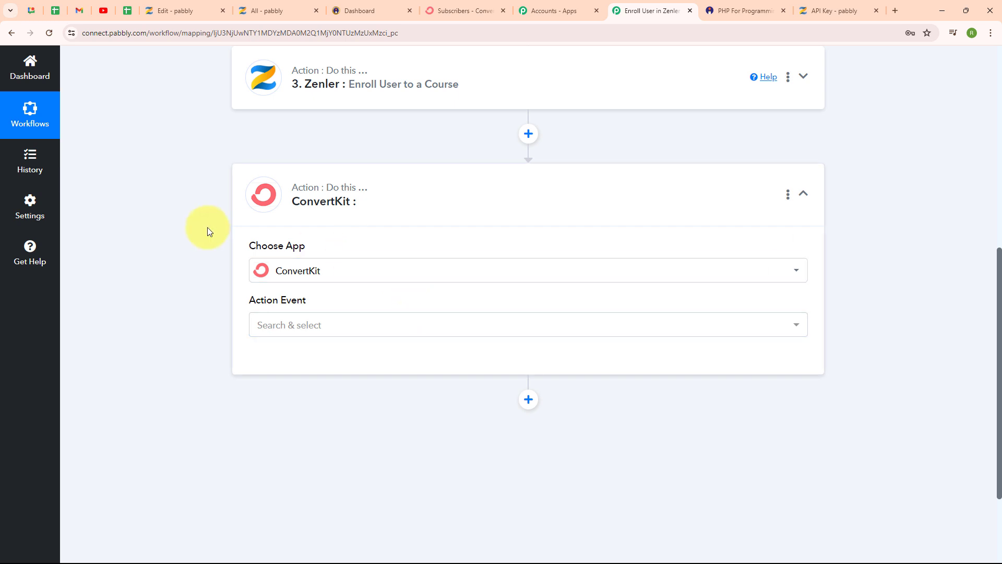
left_click(355, 332)
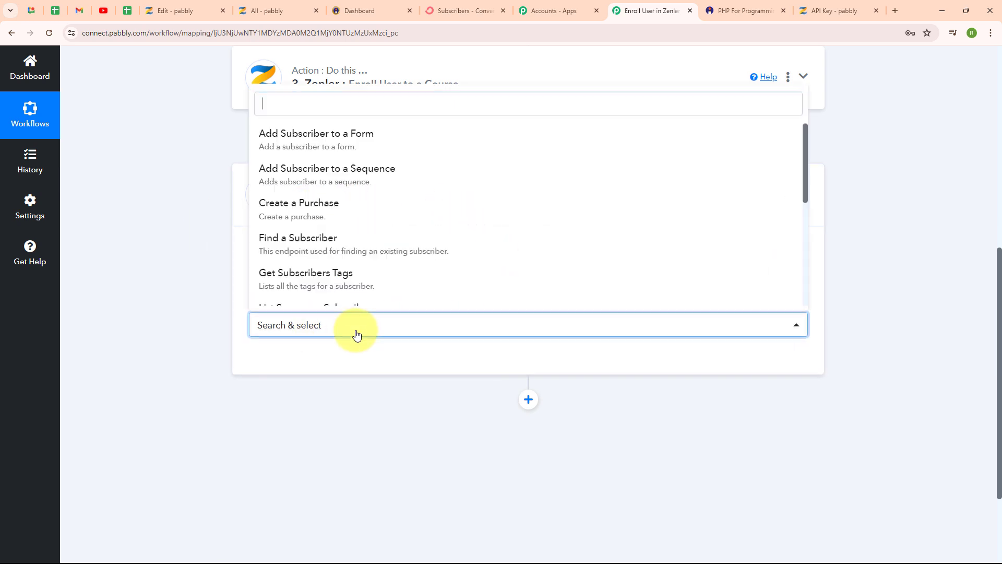
left_click(383, 139)
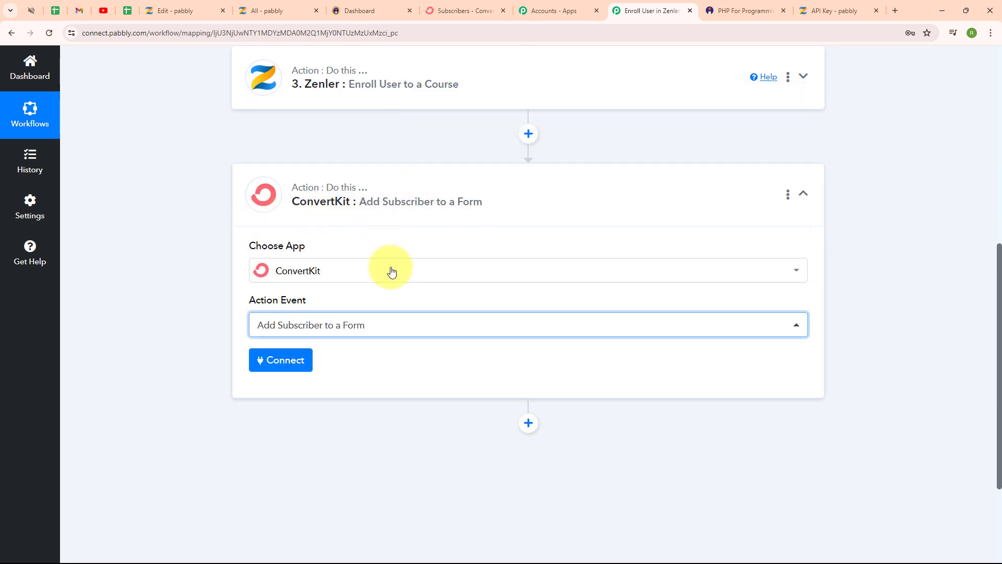
Start a new ConvertKit connection for the action and check which API credentials it requires and where to find them.
left_click(272, 360)
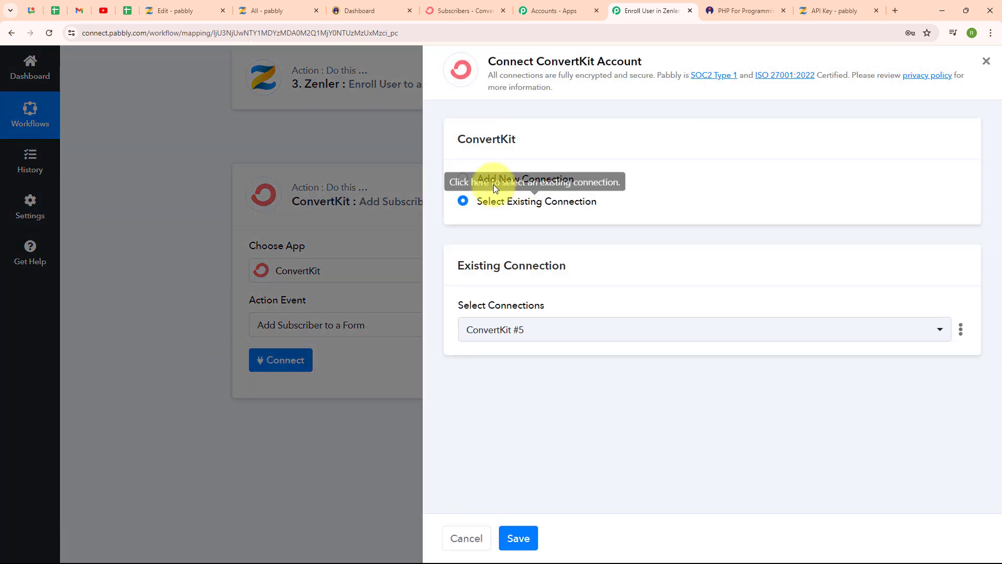
left_click(465, 183)
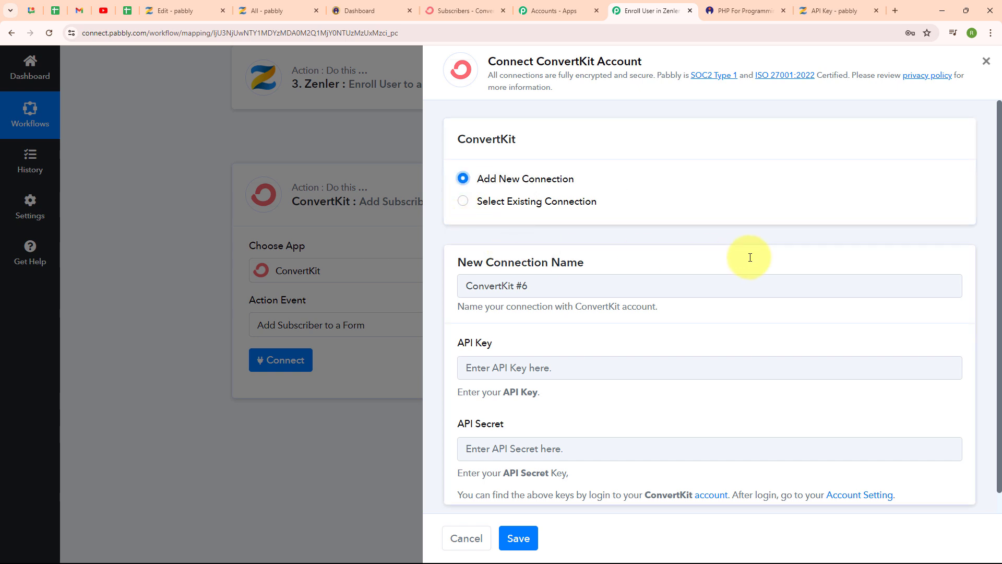
scroll(750, 255, "down", 1)
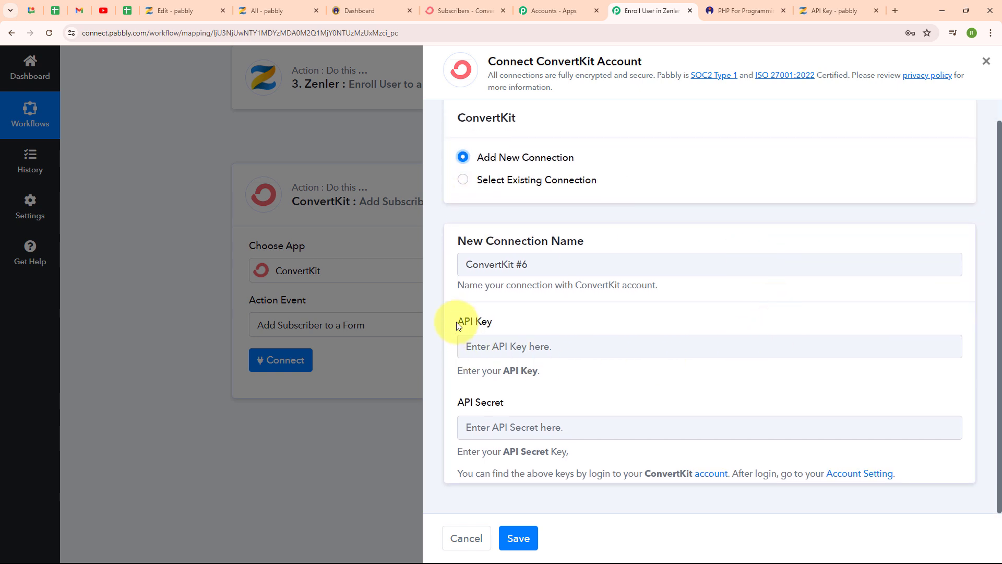
triple_click(476, 320)
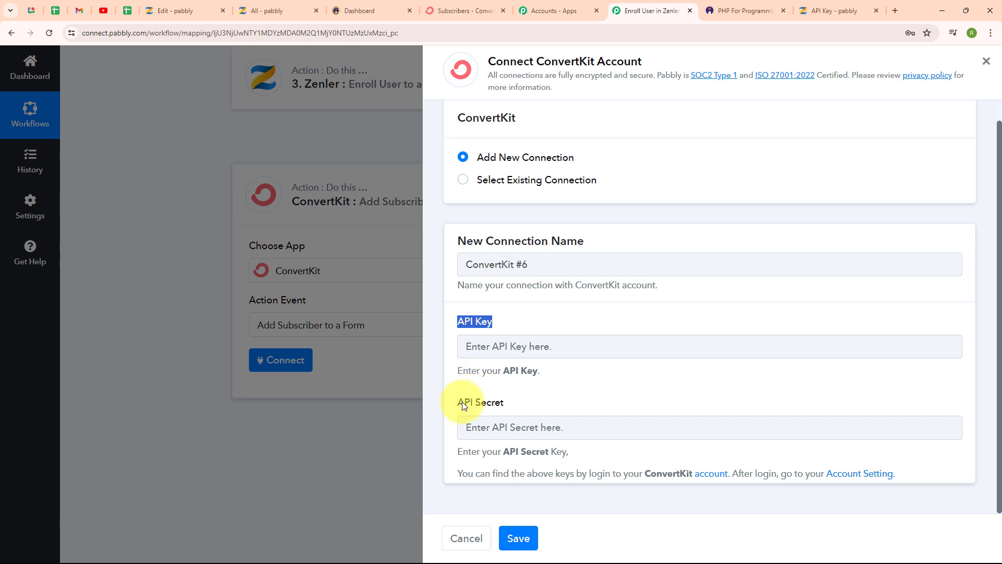
left_click_drag(465, 402, 513, 410)
left_click_drag(457, 473, 894, 475)
left_click(633, 405)
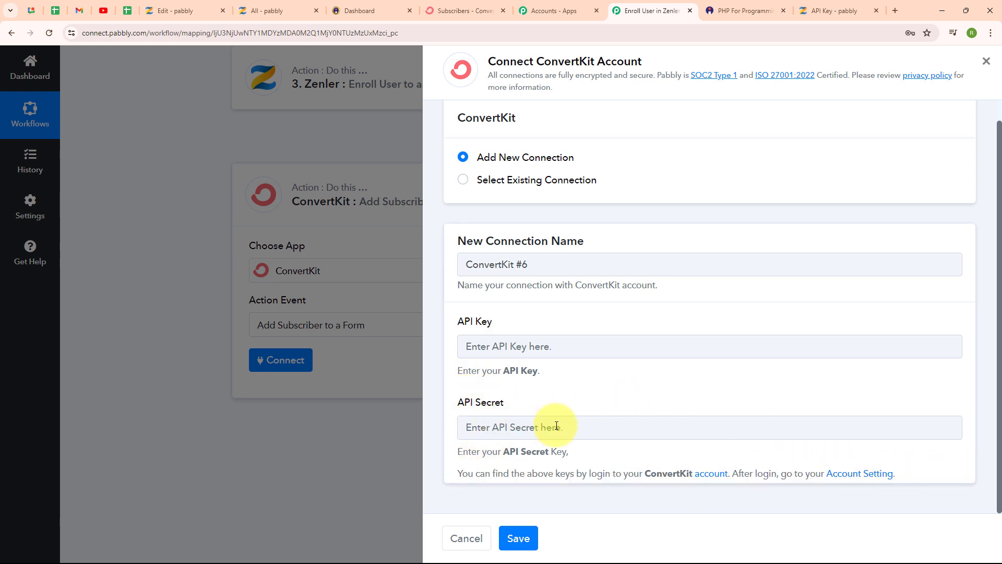
Copy the API key and API secret from ConvertKit's advanced account settings into the new Pabbly Connect connection and save it.
left_click(481, 8)
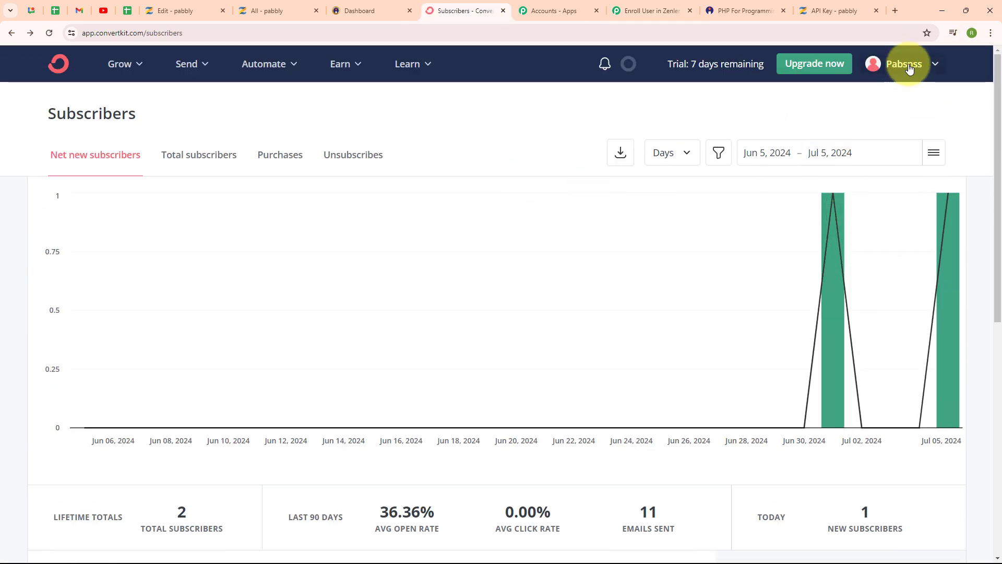
left_click(908, 68)
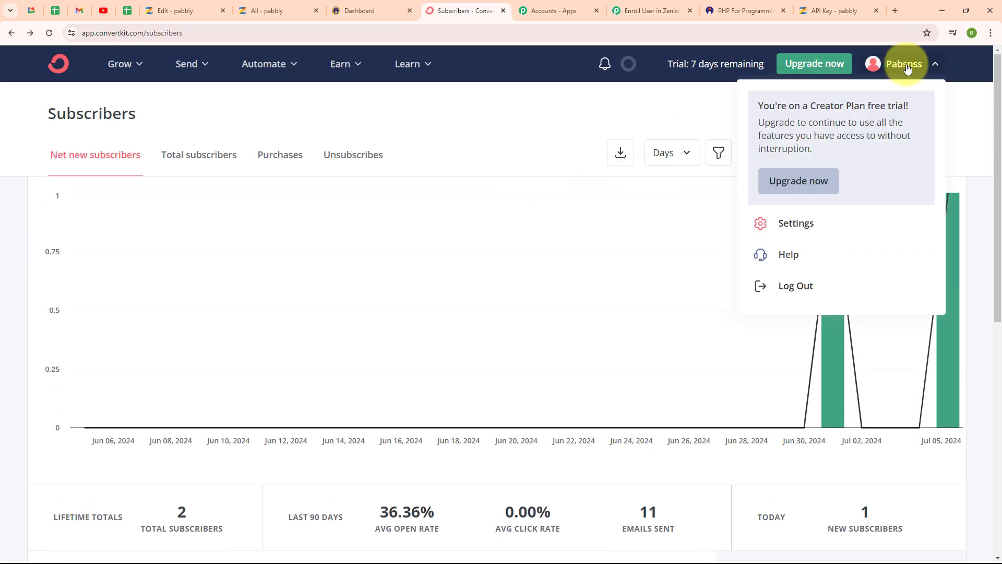
left_click(794, 228)
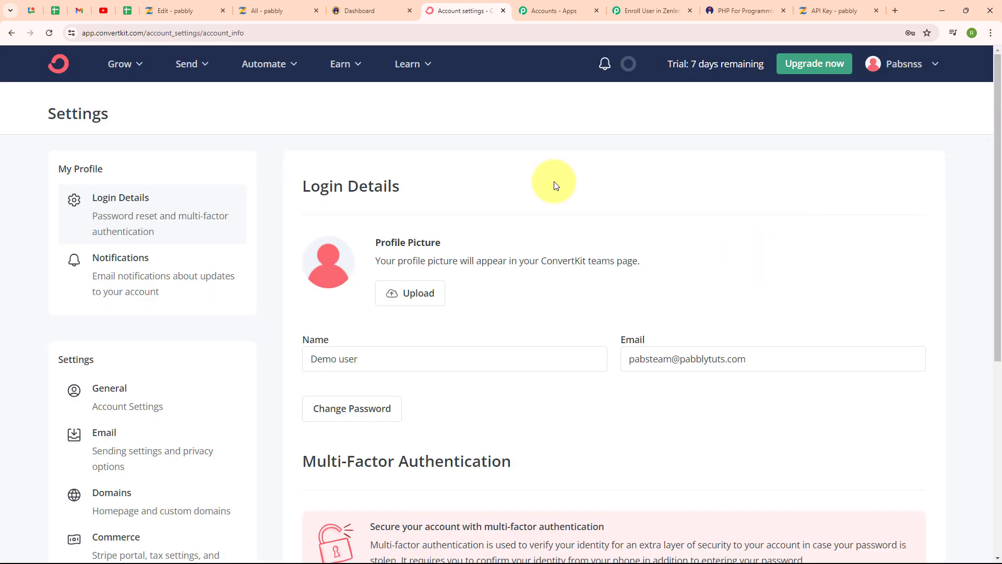
scroll(554, 186, "down", 5)
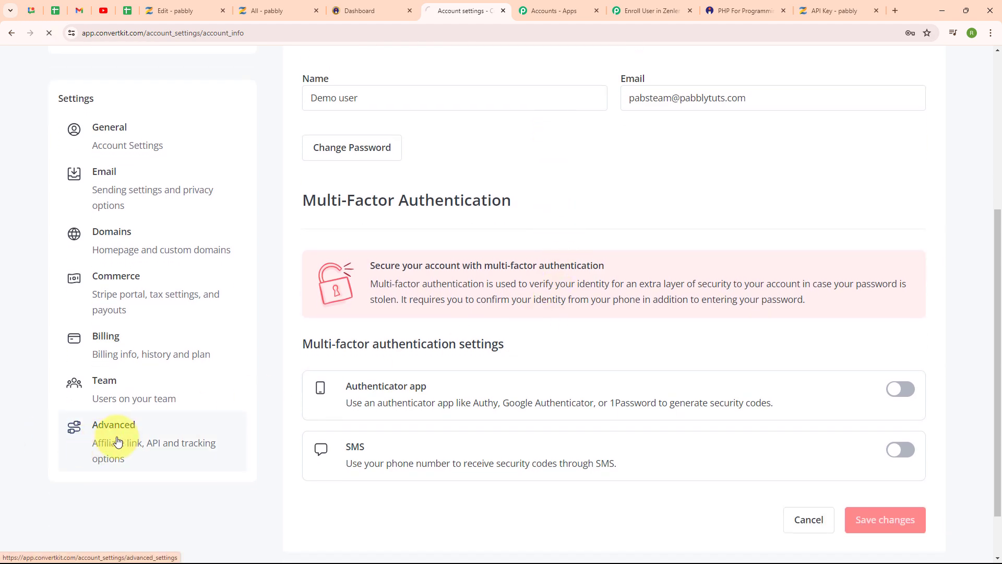
scroll(378, 260, "down", 3)
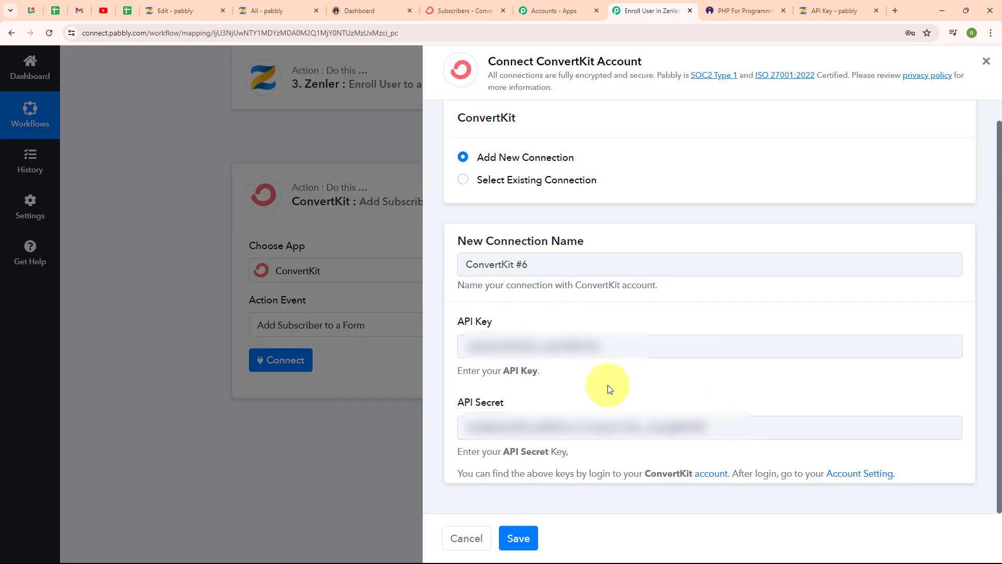
left_click(516, 541)
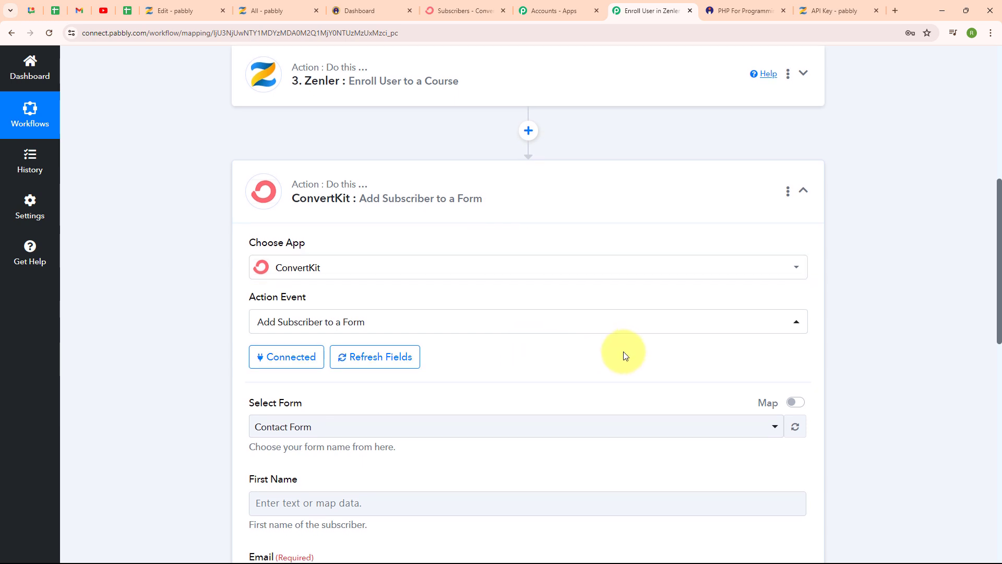
Select Contact Form as the ConvertKit form that receives the subscriber.
scroll(623, 352, "down", 5)
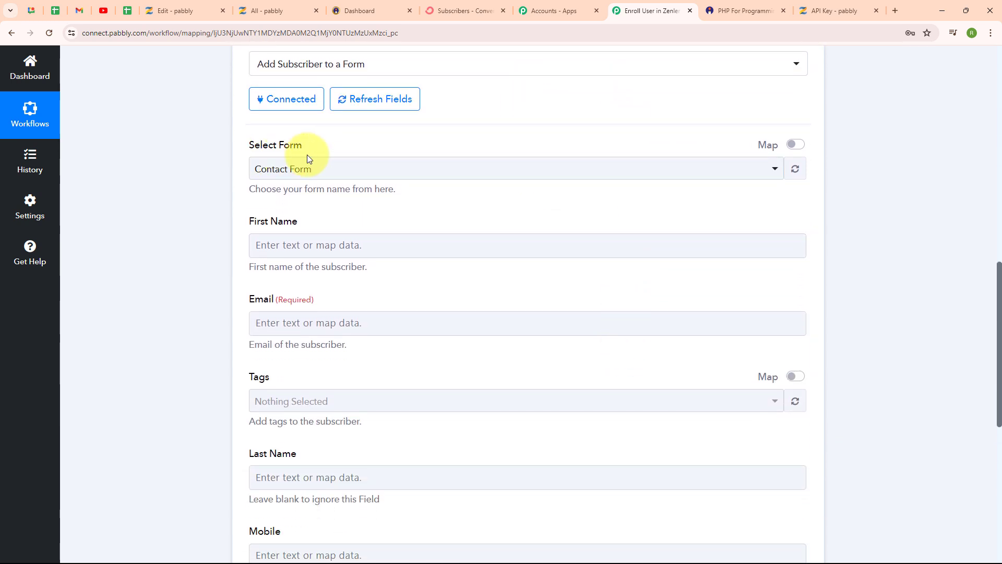
left_click(511, 174)
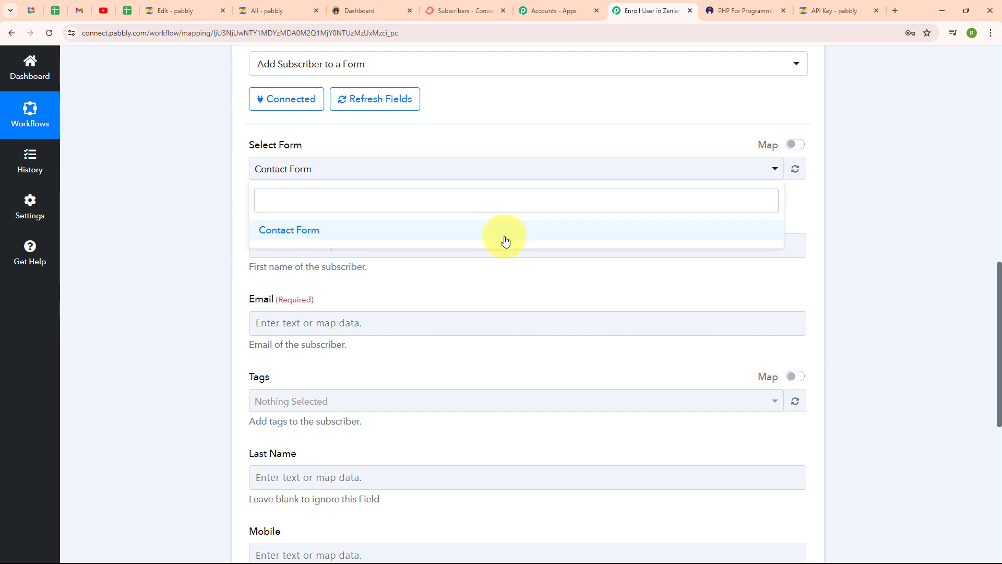
left_click(506, 240)
scroll(525, 209, "down", 1)
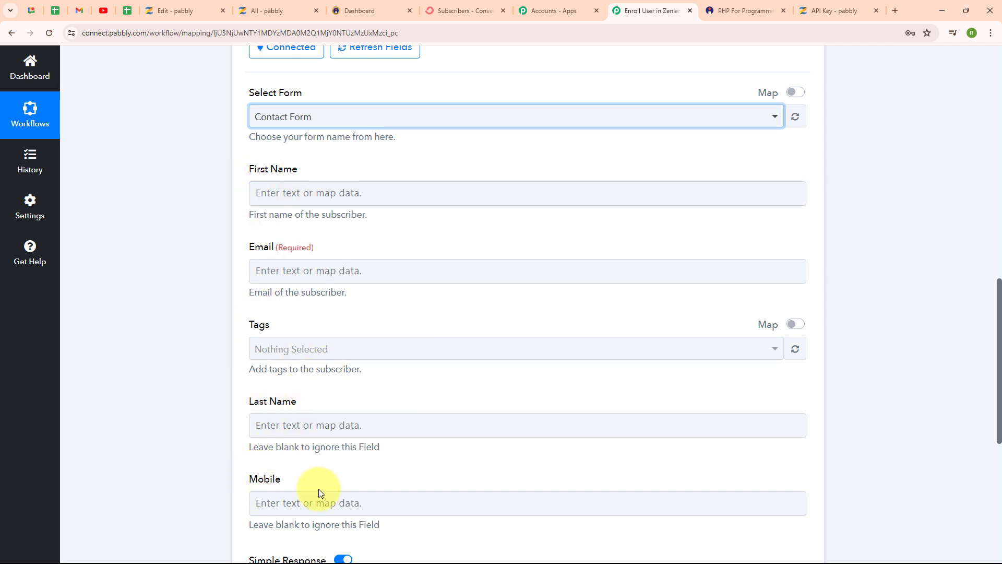
Map the Text Formatter's Result 0 value to the ConvertKit action's First Name field.
left_click(261, 191)
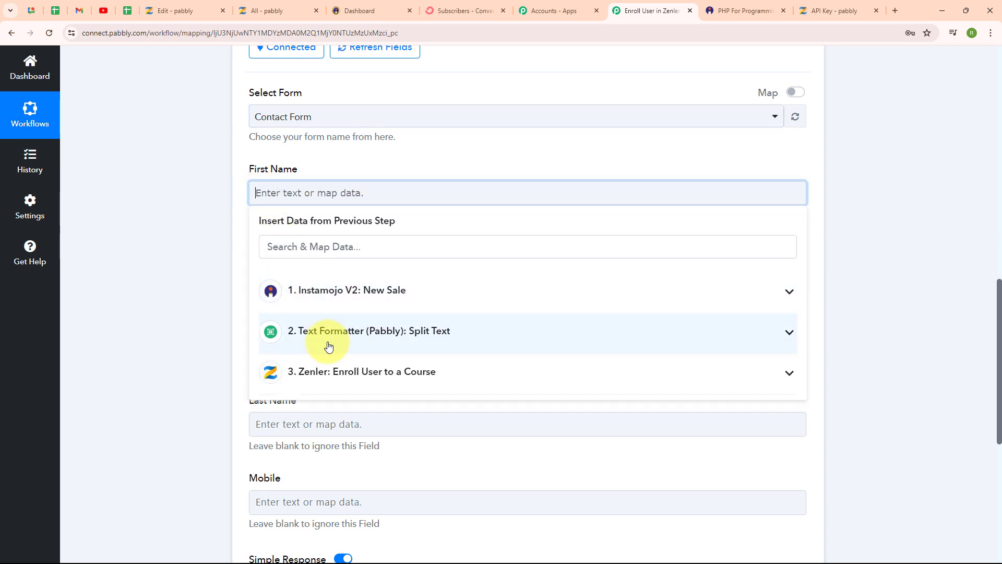
left_click(329, 346)
left_click(341, 399)
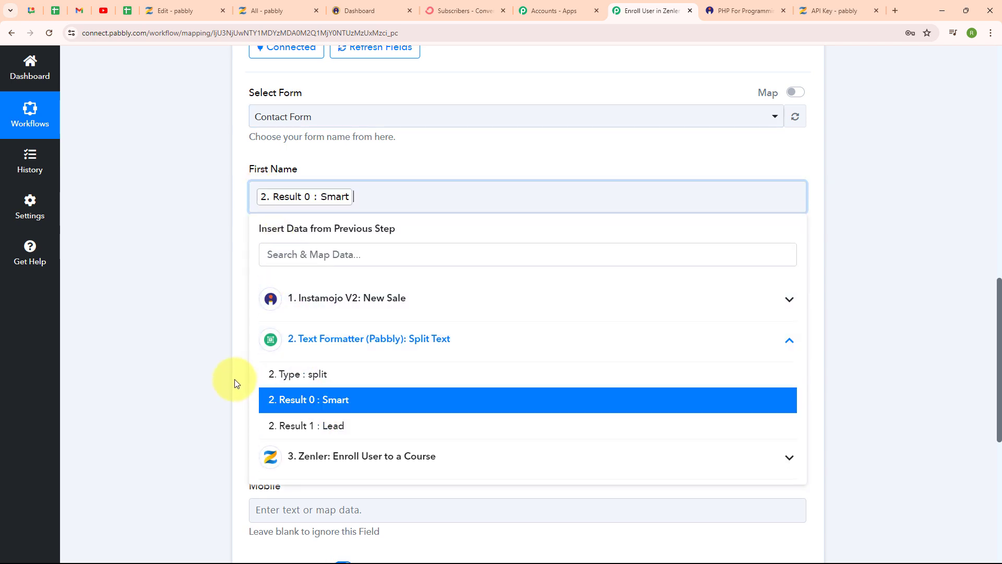
left_click(234, 384)
Find the Instamojo Buyer Email value with the search term "@" and map it to the ConvertKit Email field.
scroll(484, 308, "down", 2)
left_click(340, 175)
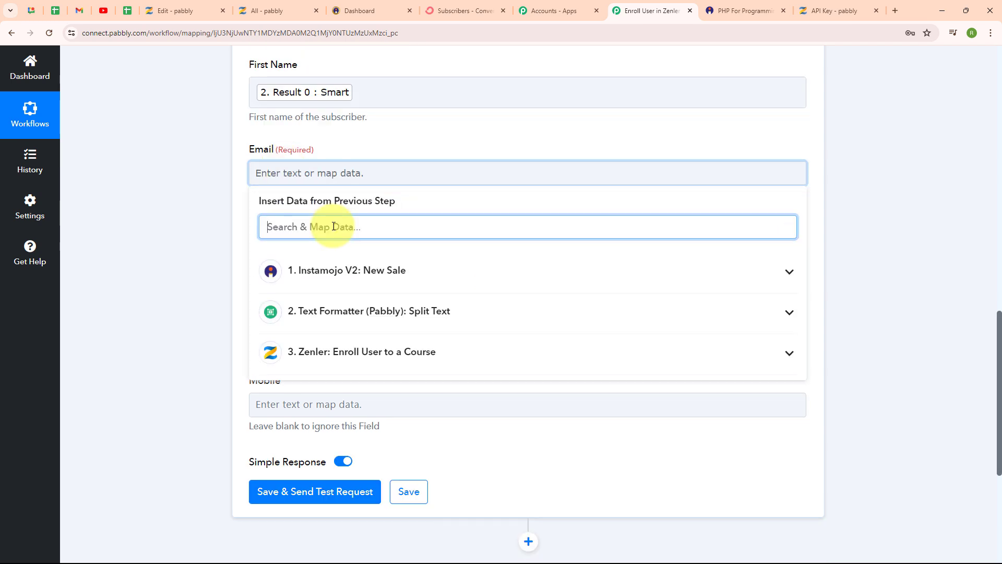
type("@")
left_click(359, 305)
left_click(233, 308)
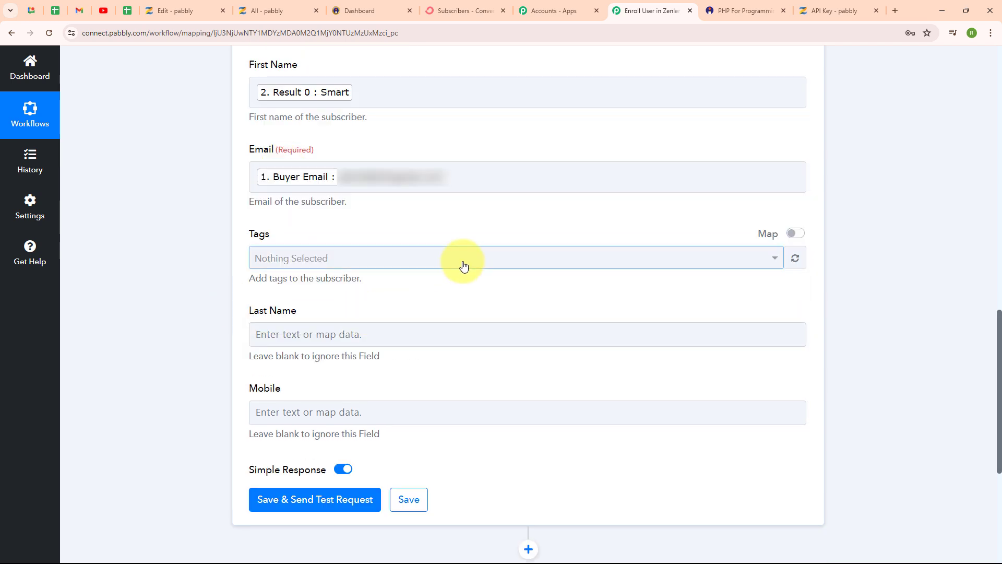
Set the subscriber's tag to New Leads and map the Text Formatter's Result 1 value to the Last Name field.
left_click(464, 266)
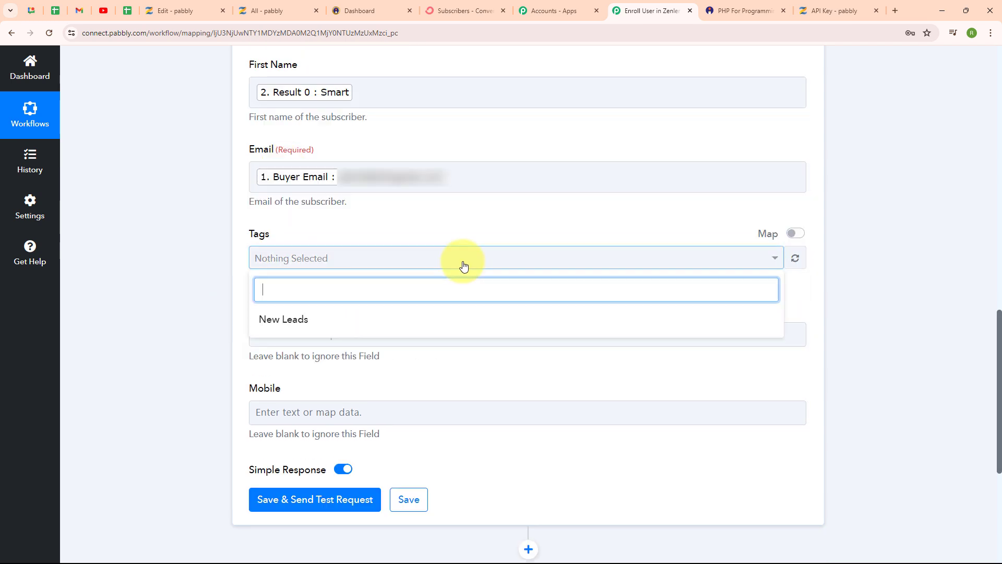
left_click(458, 329)
left_click(218, 322)
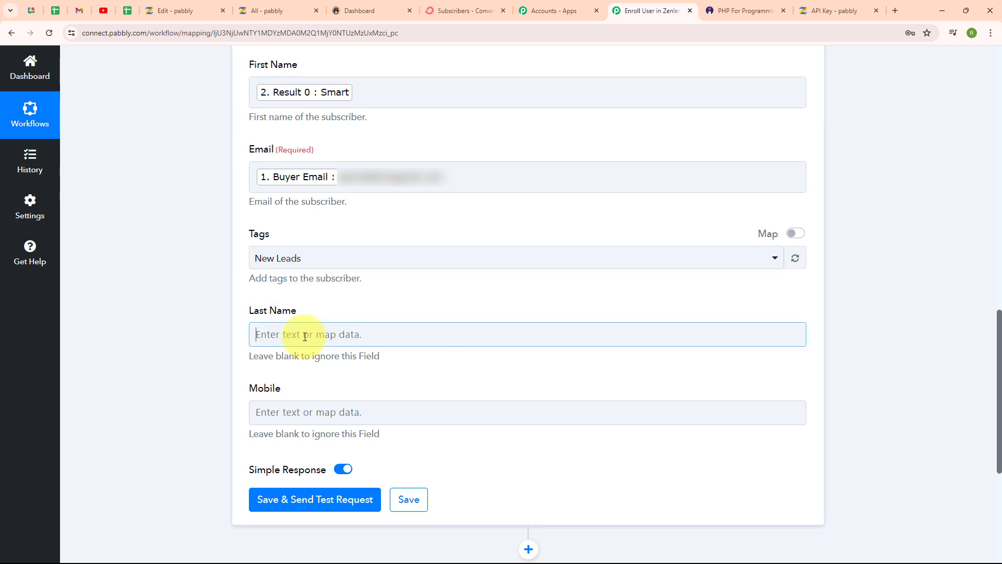
left_click(290, 334)
left_click(369, 472)
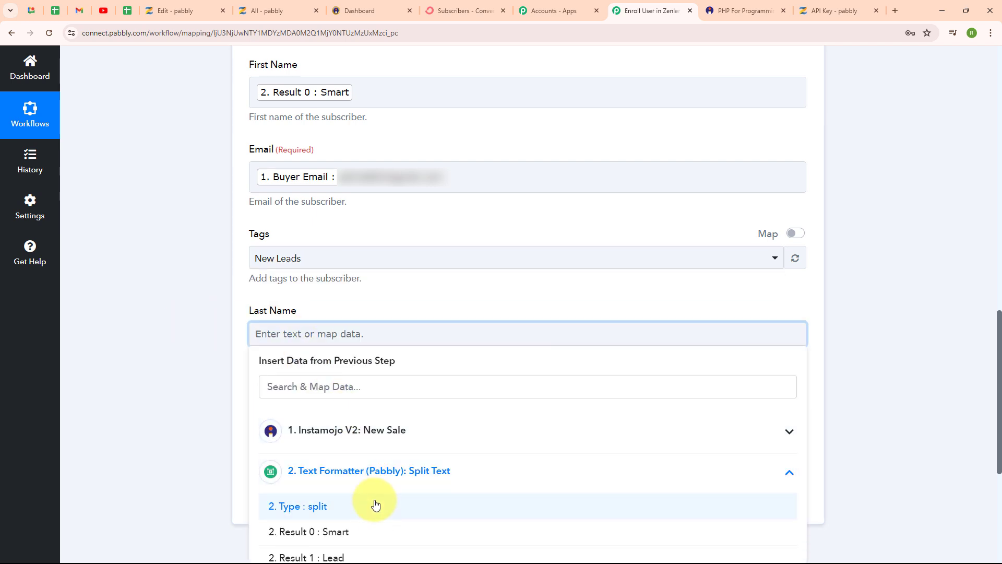
left_click(374, 549)
Find the Instamojo Buyer Phone value with the search term "pho" and map it to the Mobile field.
left_click(264, 418)
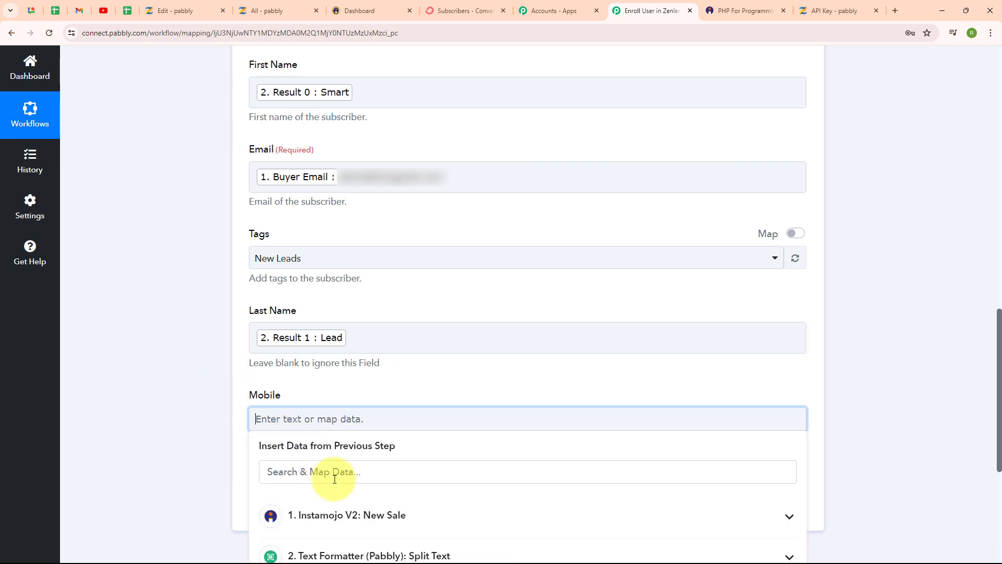
left_click(344, 462)
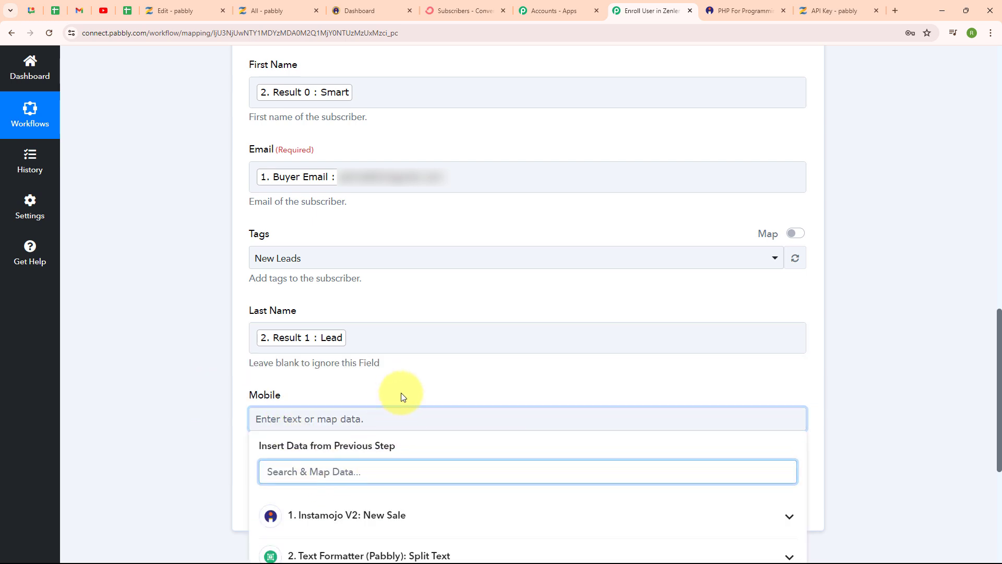
type("pho")
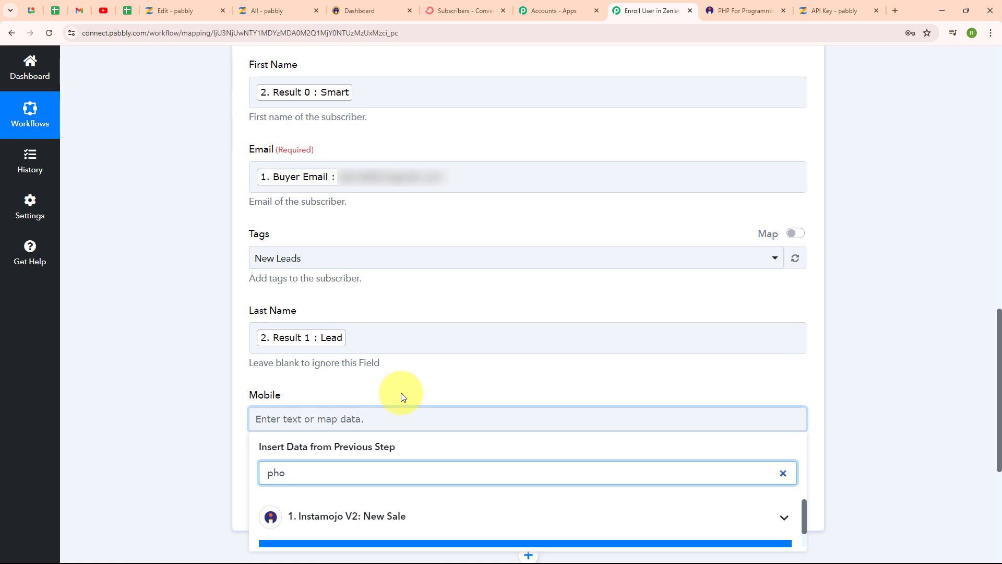
scroll(402, 393, "down", 4)
left_click(378, 345)
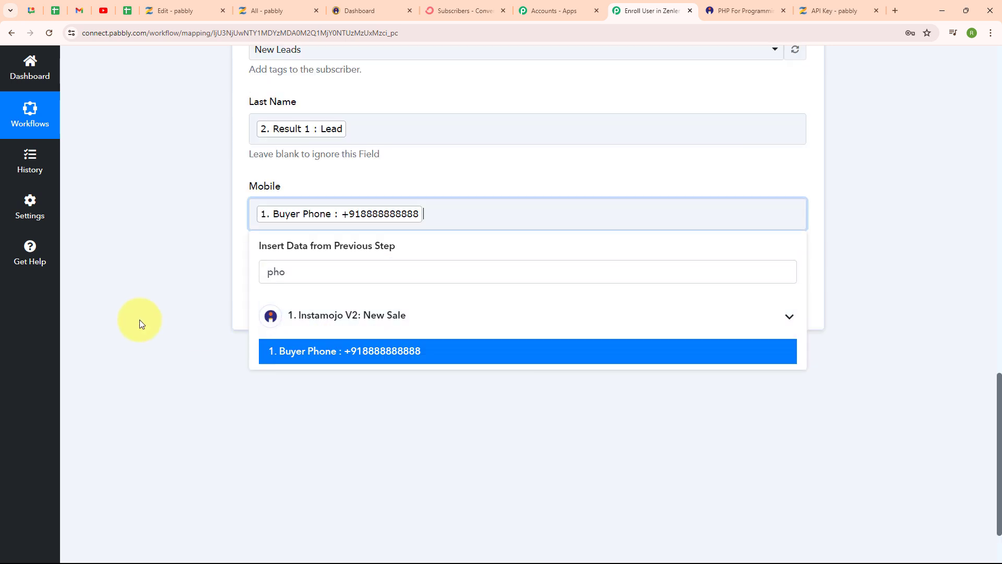
left_click(99, 313)
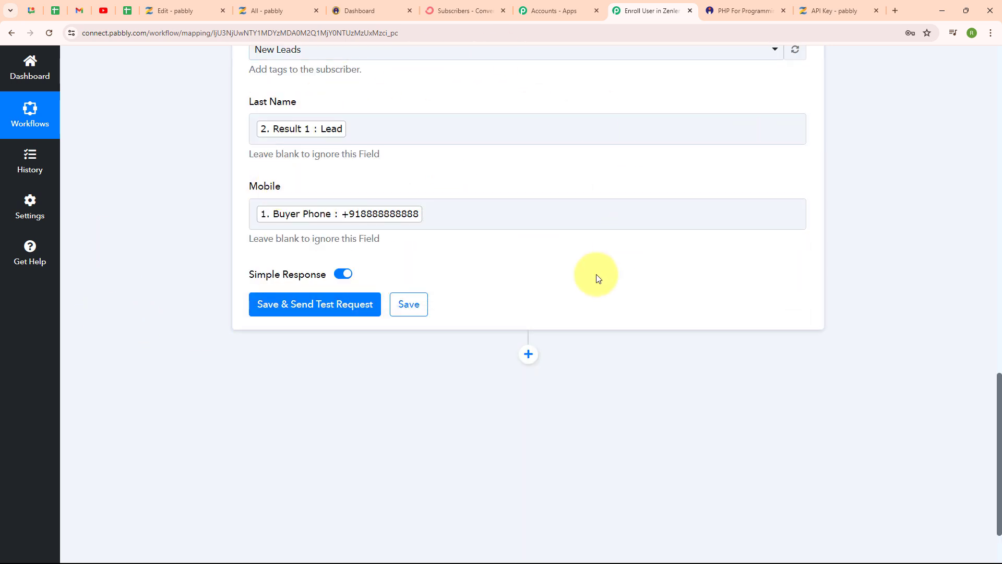
Save the ConvertKit action with a test request, then check its response and the subscribers list in ConvertKit.
left_click(306, 310)
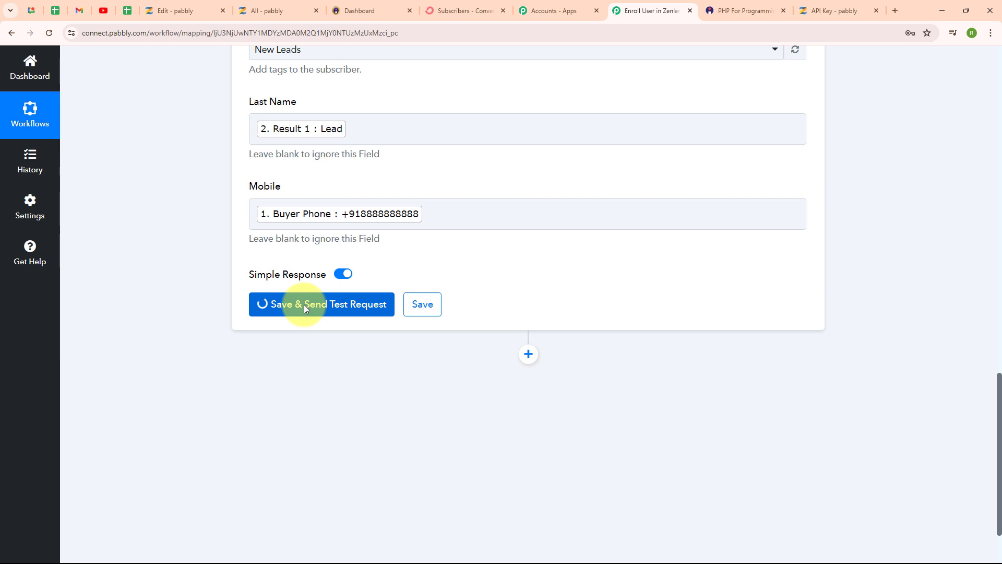
scroll(673, 308, "down", 4)
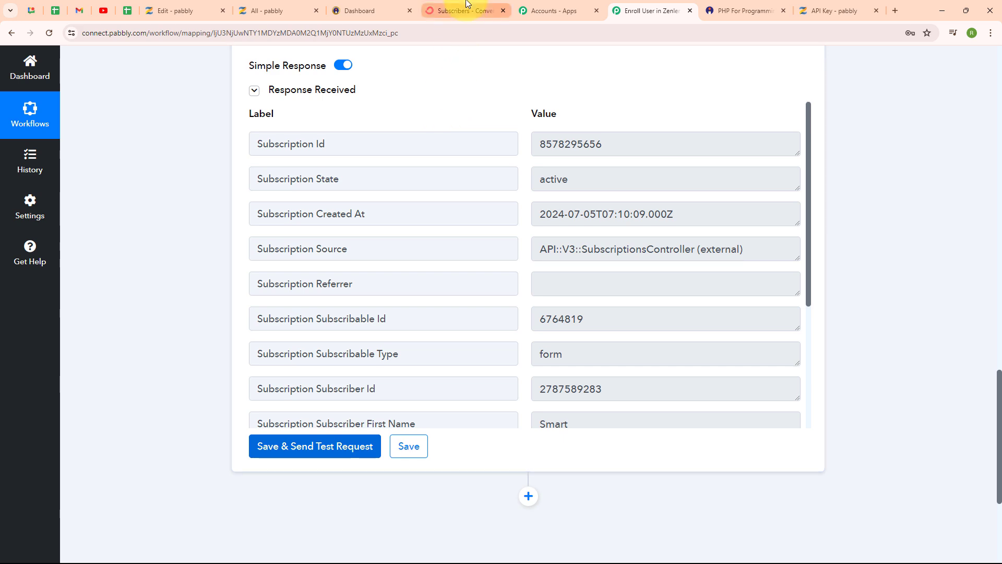
left_click(466, 6)
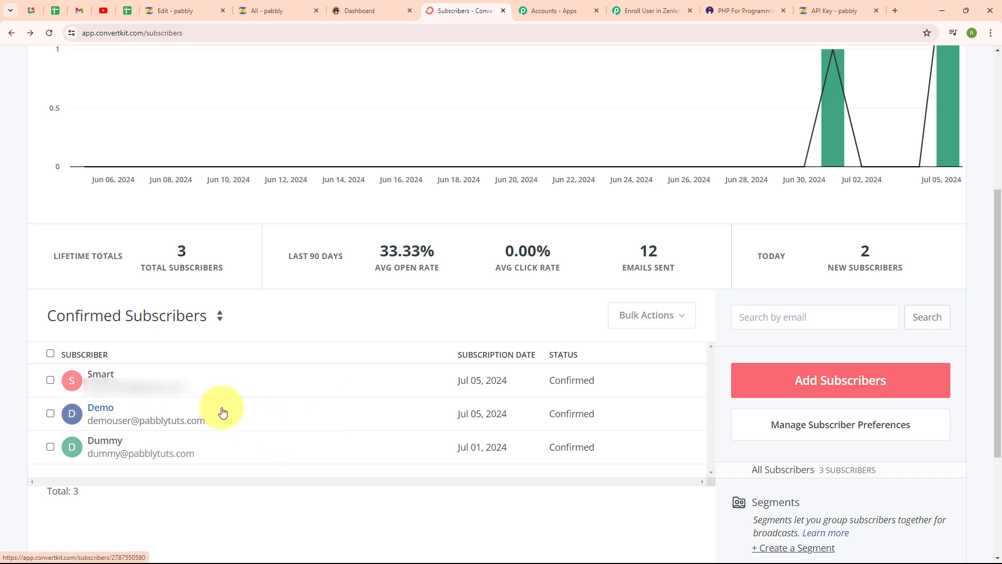
Return to Pabbly Connect and review the finished workflow from the Instamojo trigger to the ConvertKit action.
left_click(640, 8)
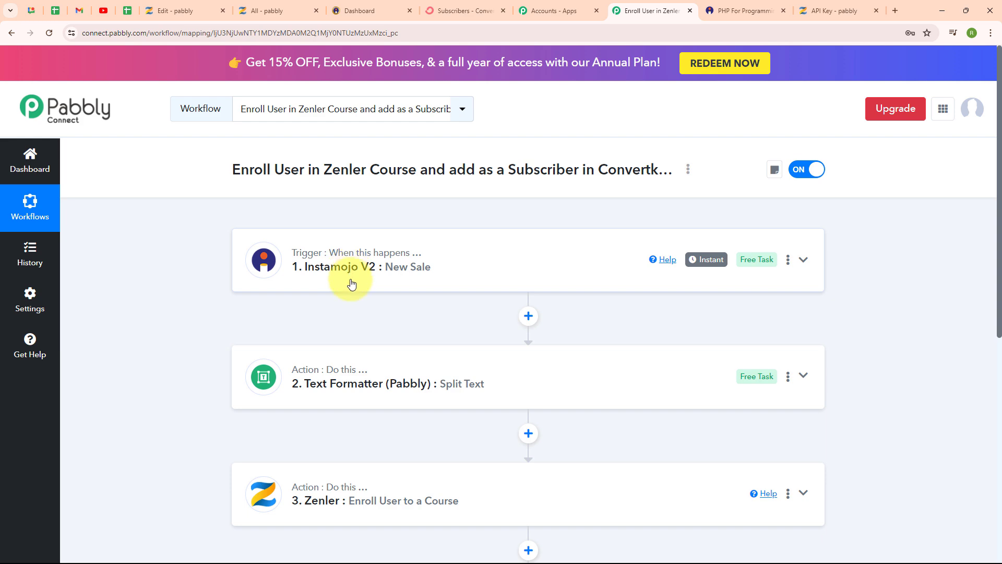
scroll(446, 327, "down", 4)
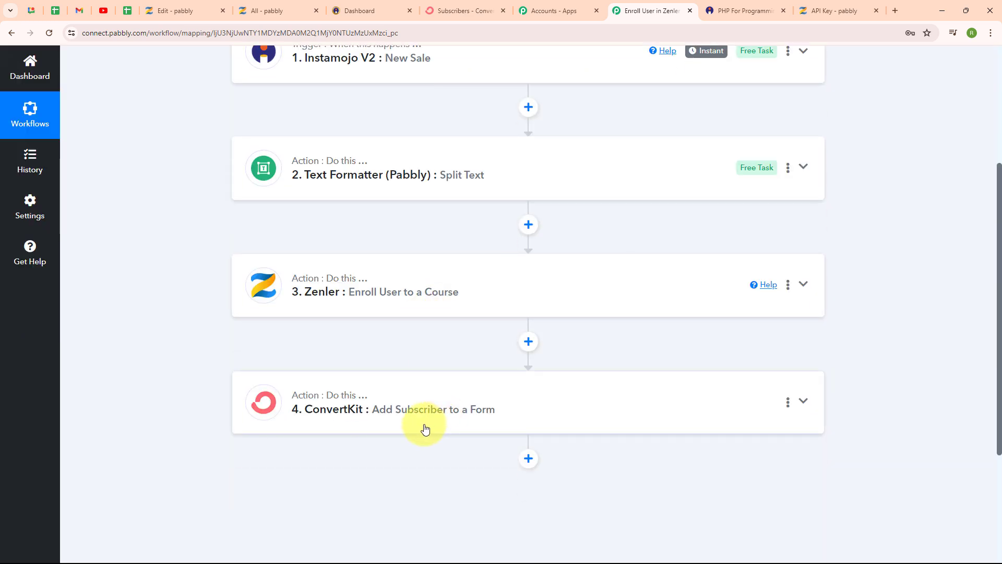
scroll(488, 258, "up", 1)
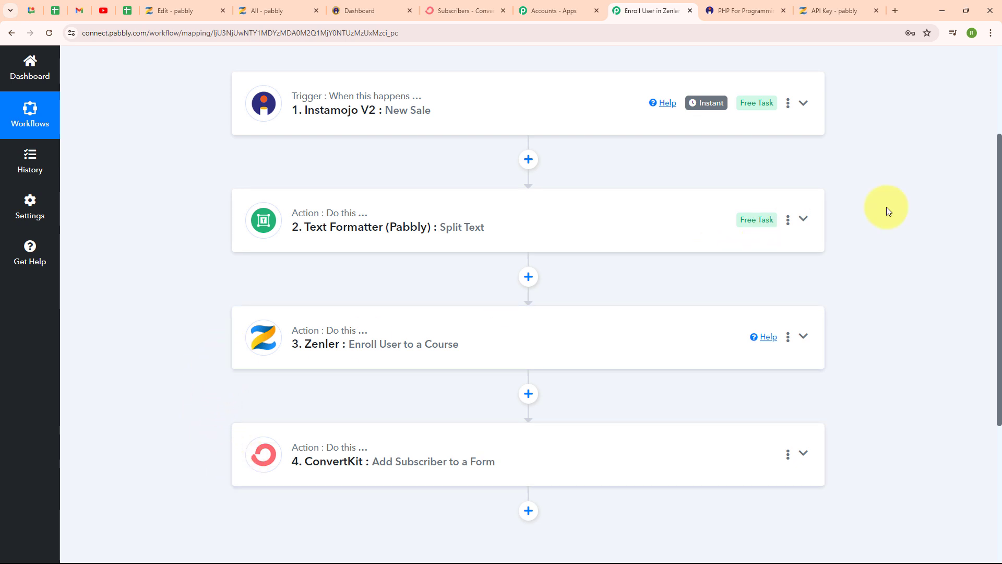
scroll(898, 267, "up", 3)
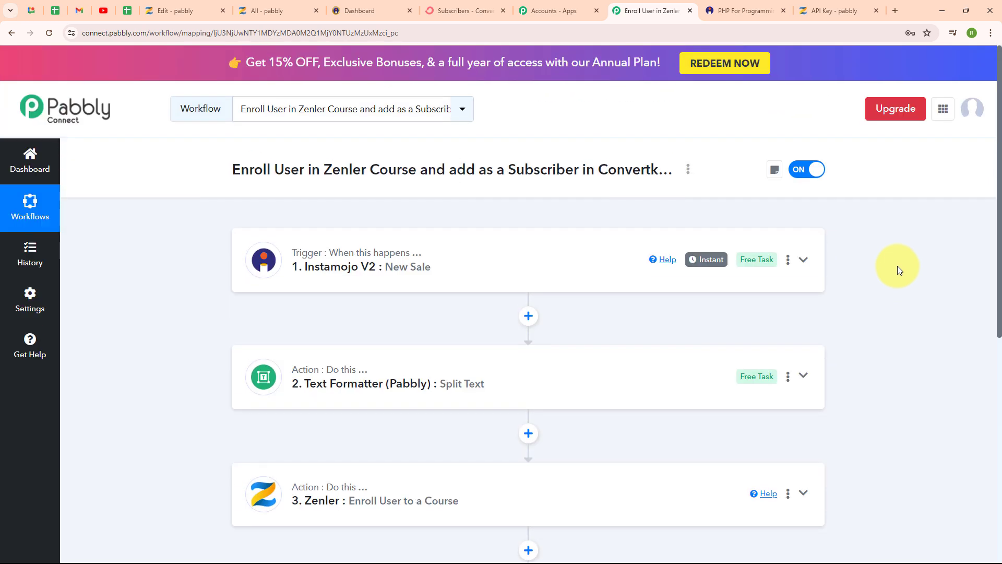